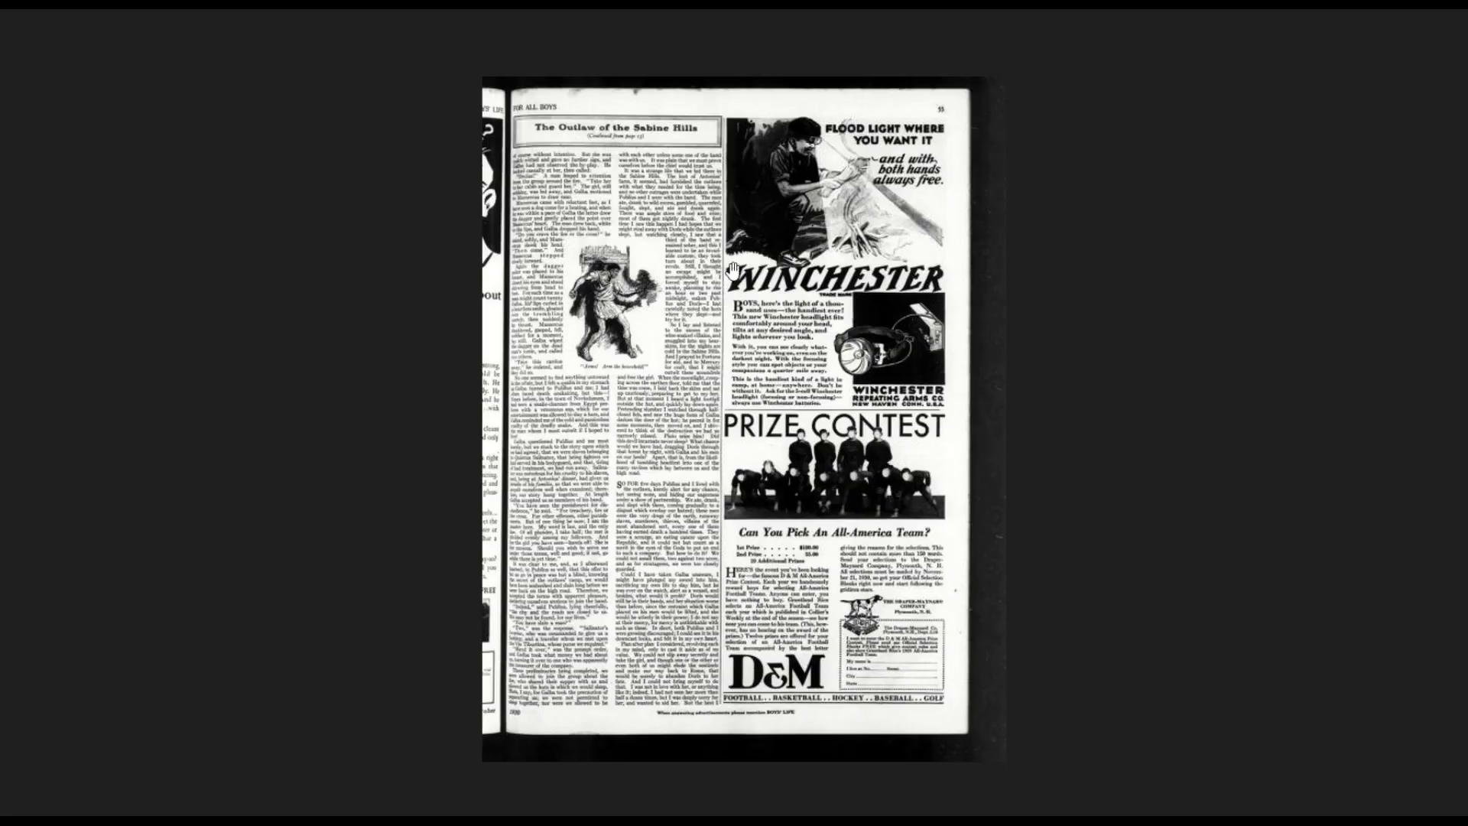
Step: Browse for the 1930 magazine ad scan and submit it as the WhatFontIs upload
click(783, 287)
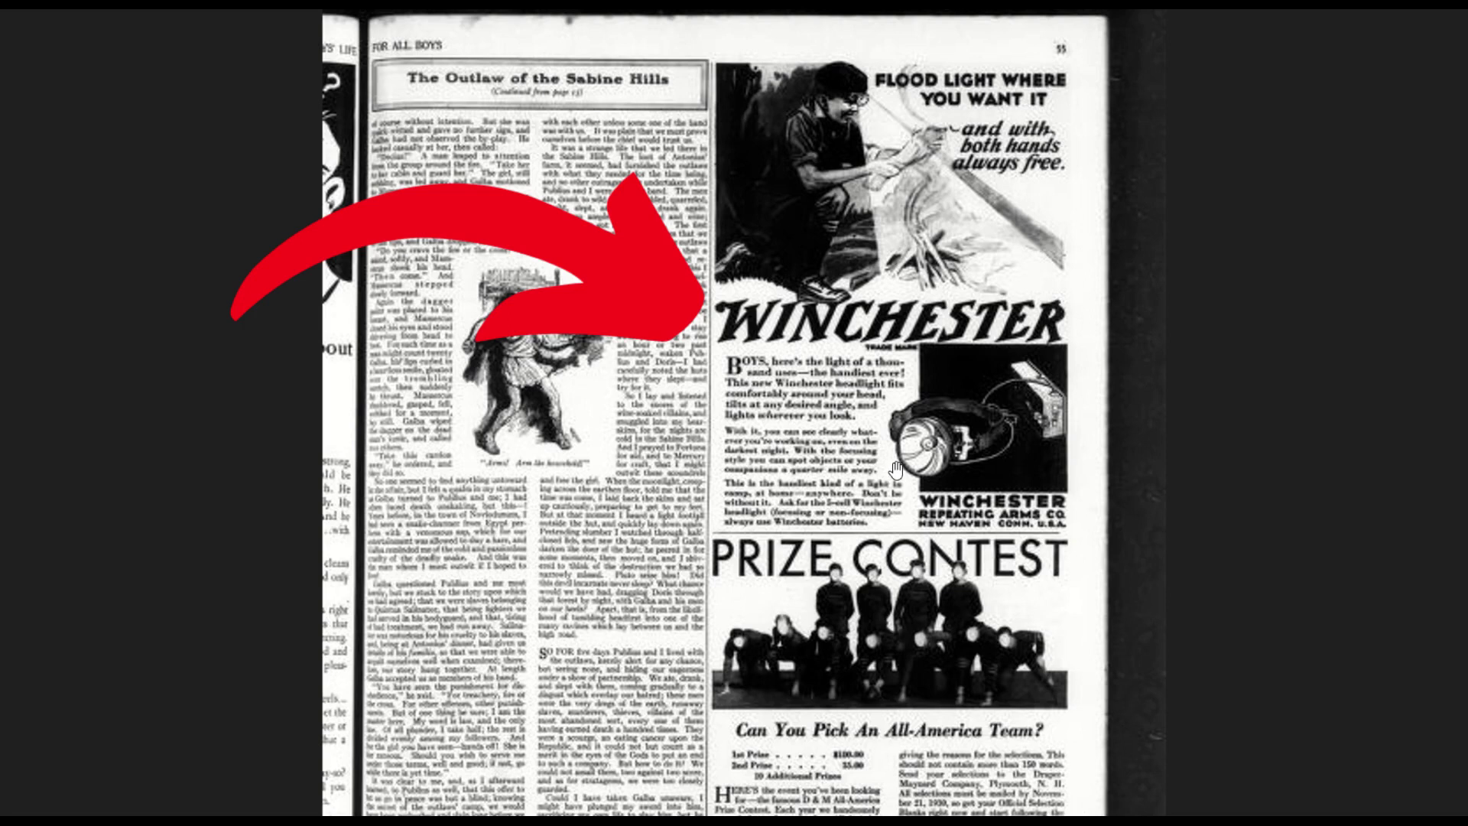
click(829, 349)
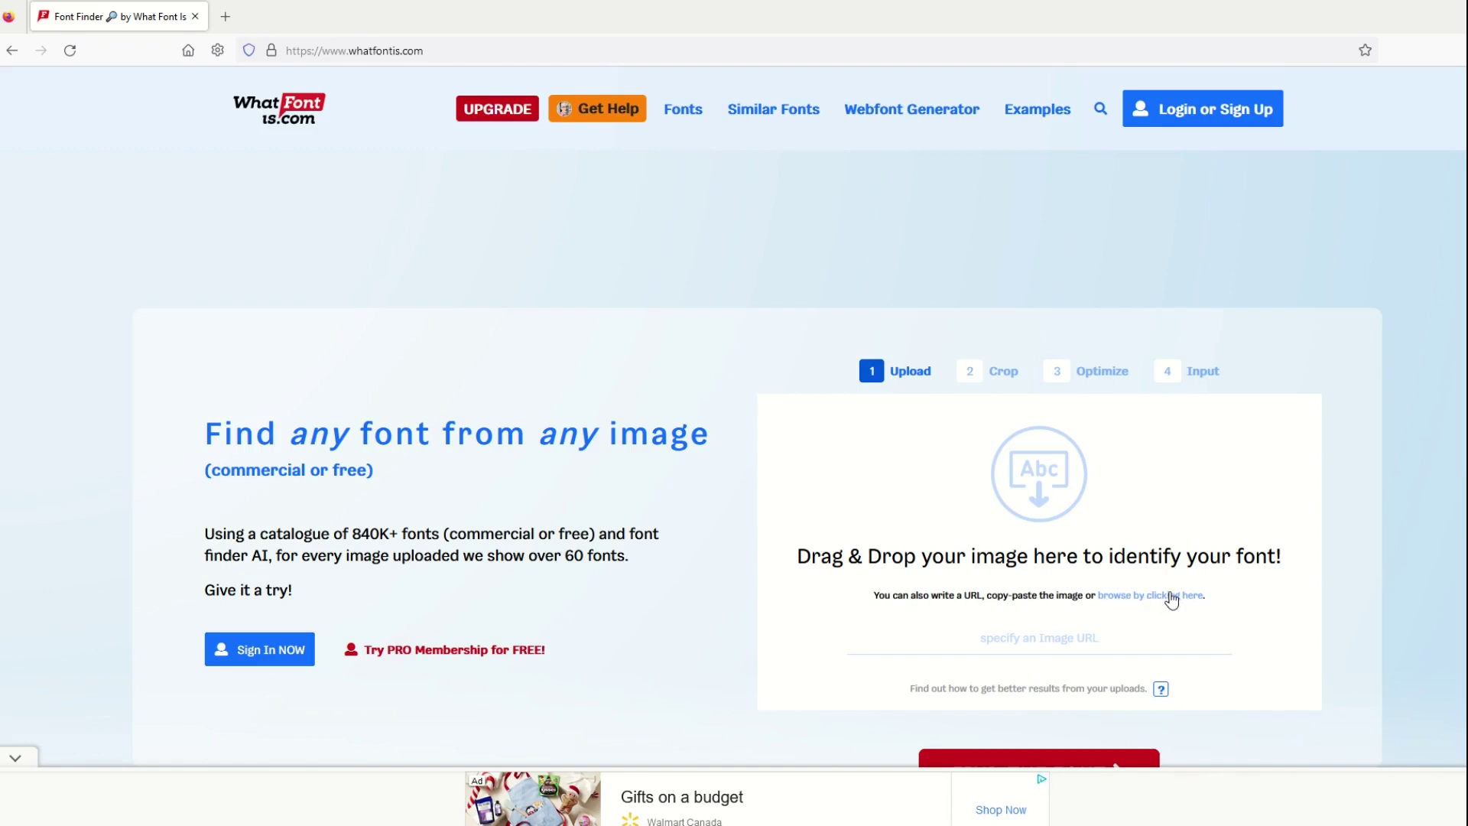
key(ctrl+v)
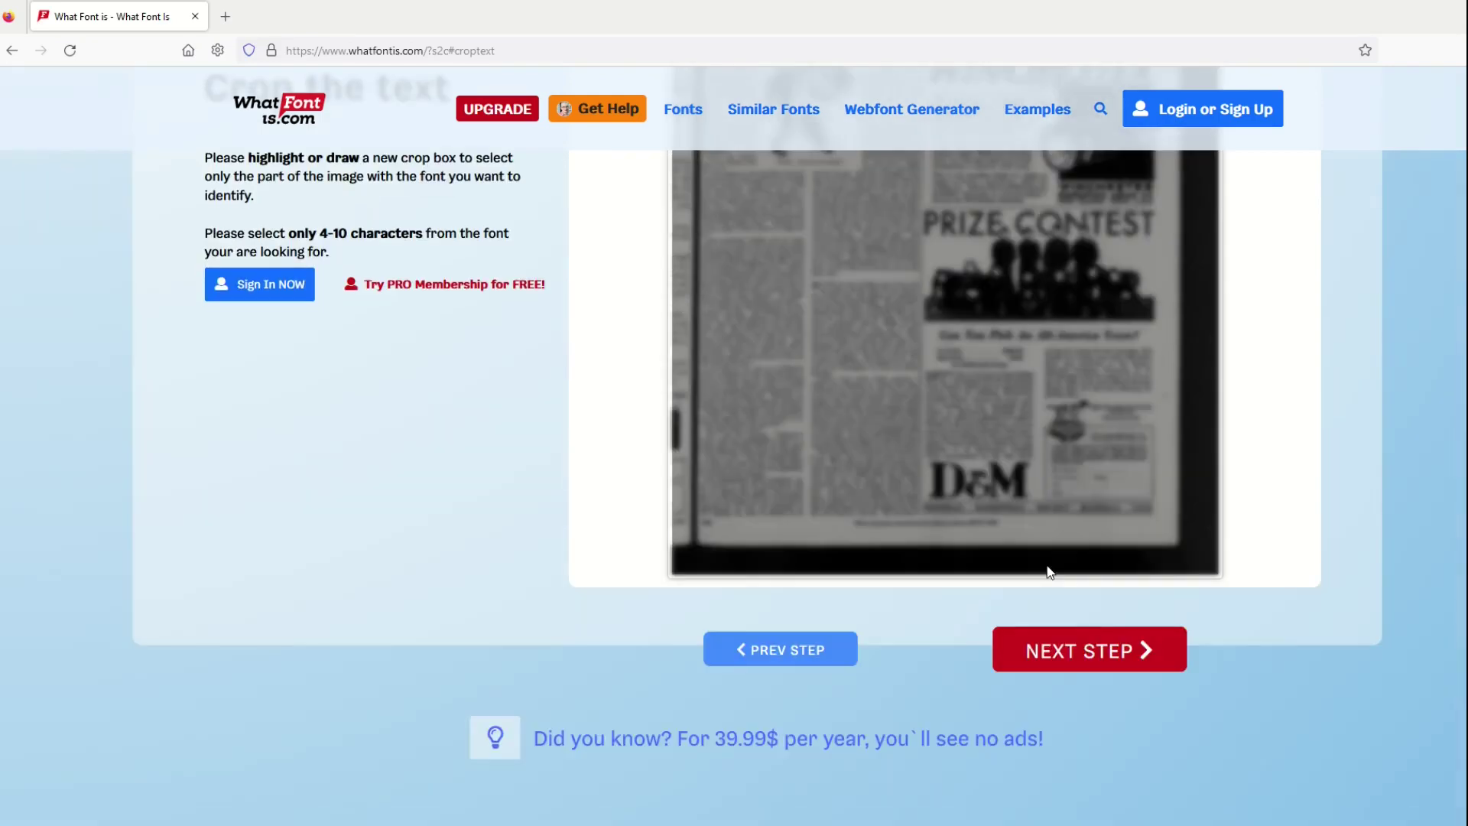
scroll(1267, 380, up, 2)
scroll(1266, 379, up, 1)
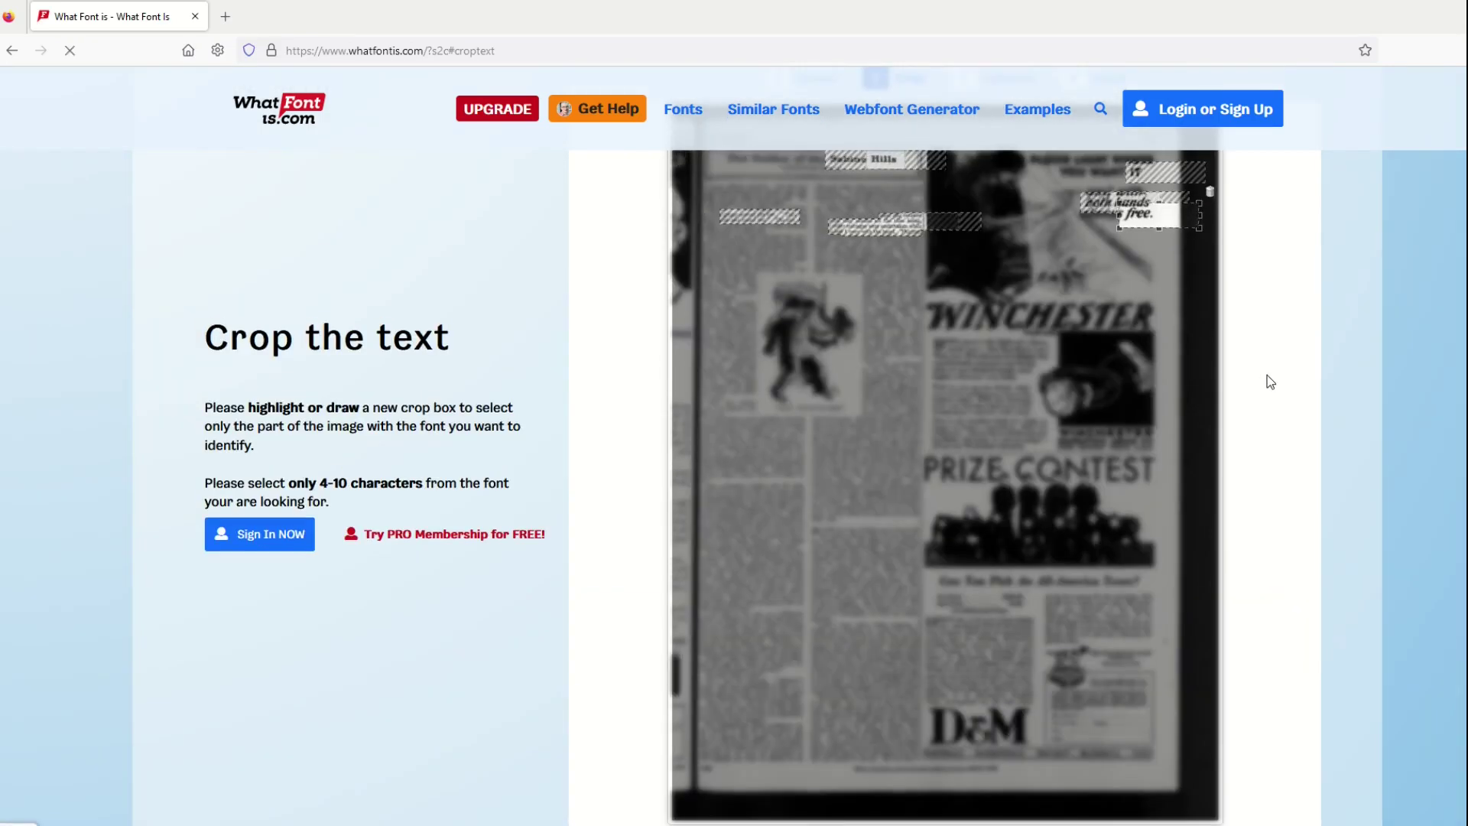
scroll(1267, 380, up, 1)
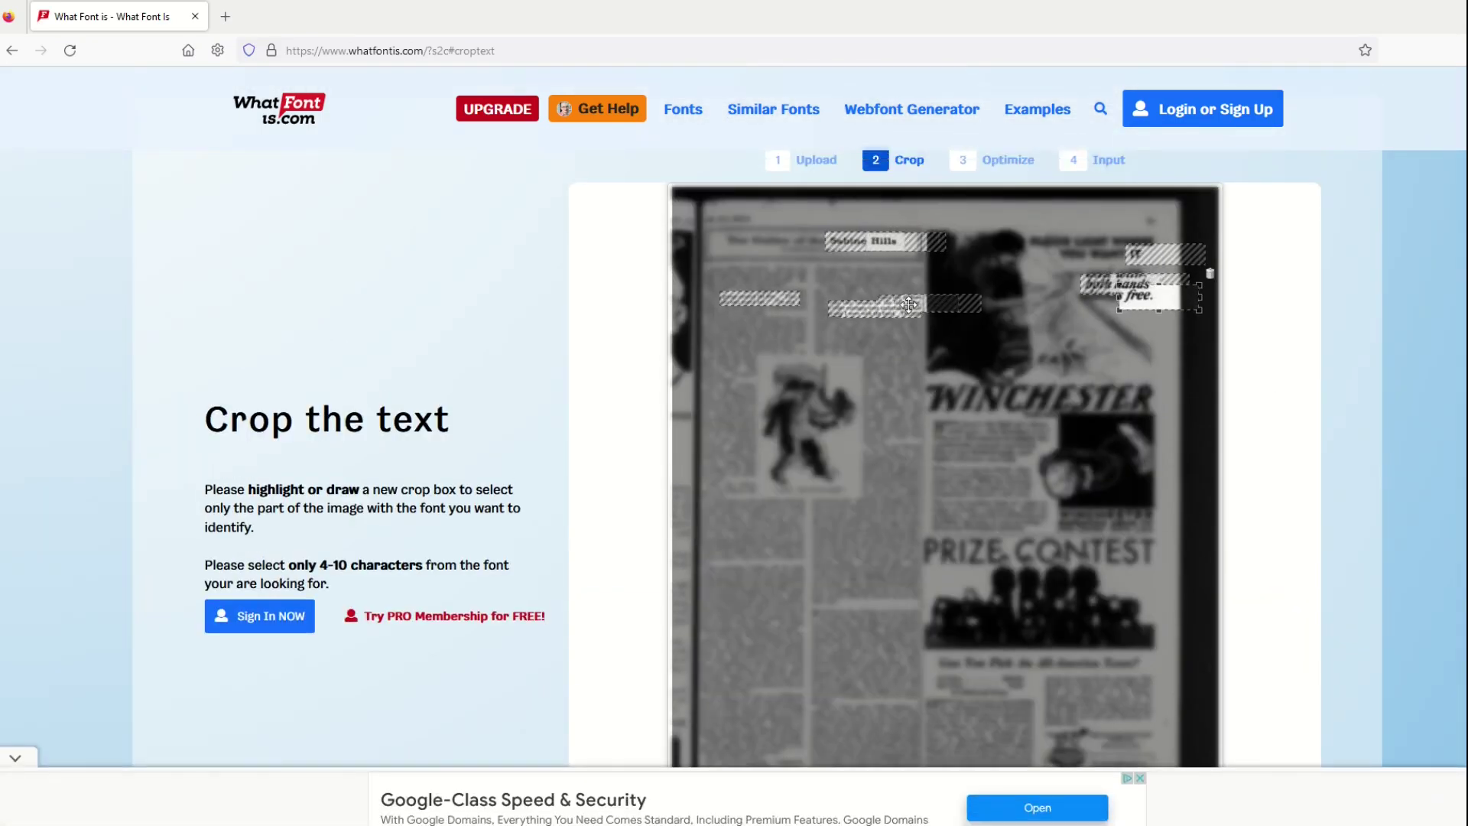
Step: Crop the image to the full WINCHESTER word and advance past the Optimize page
drag(1160, 298, 965, 392)
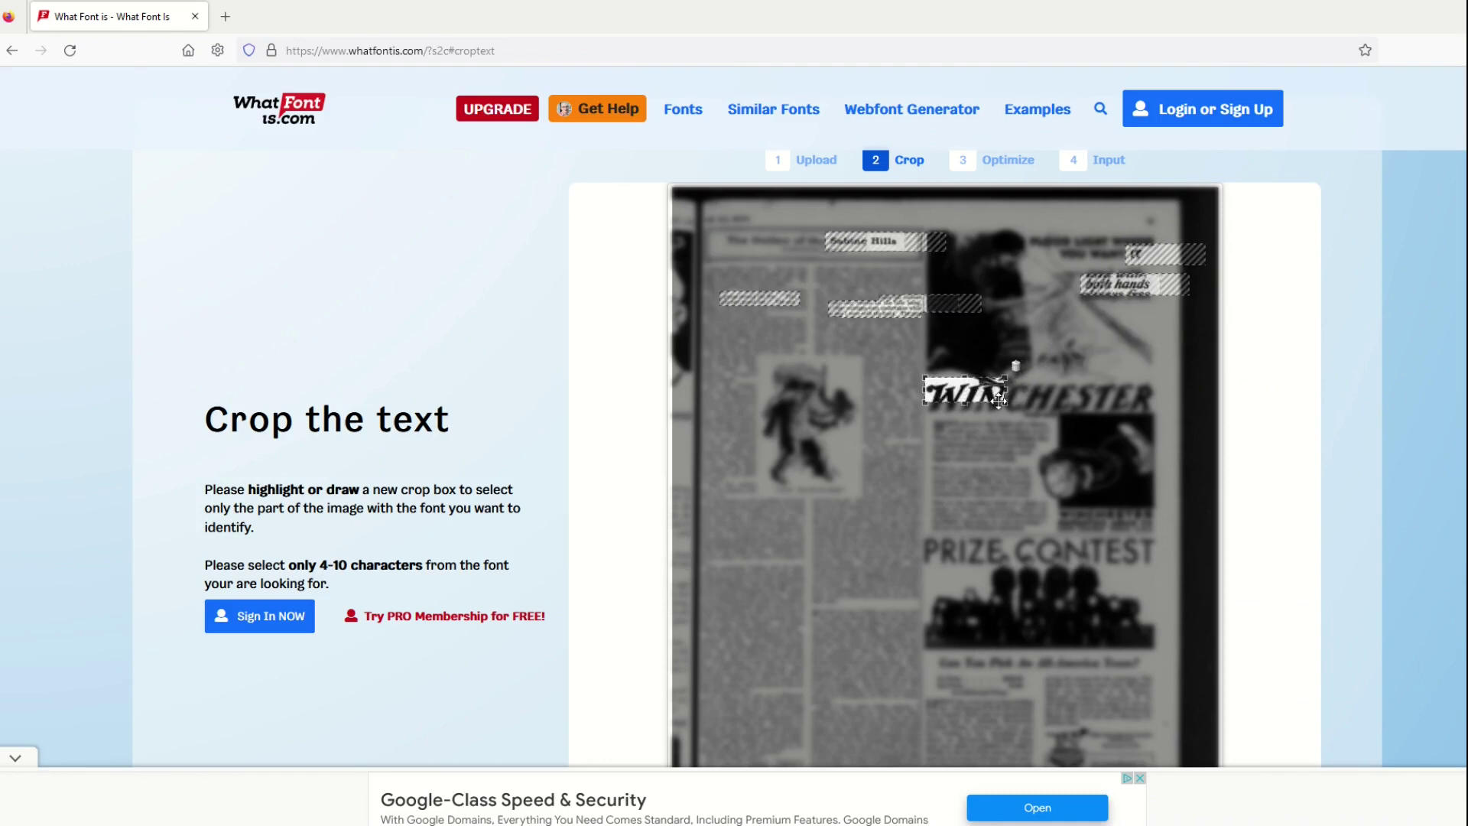
drag(1007, 395, 1156, 411)
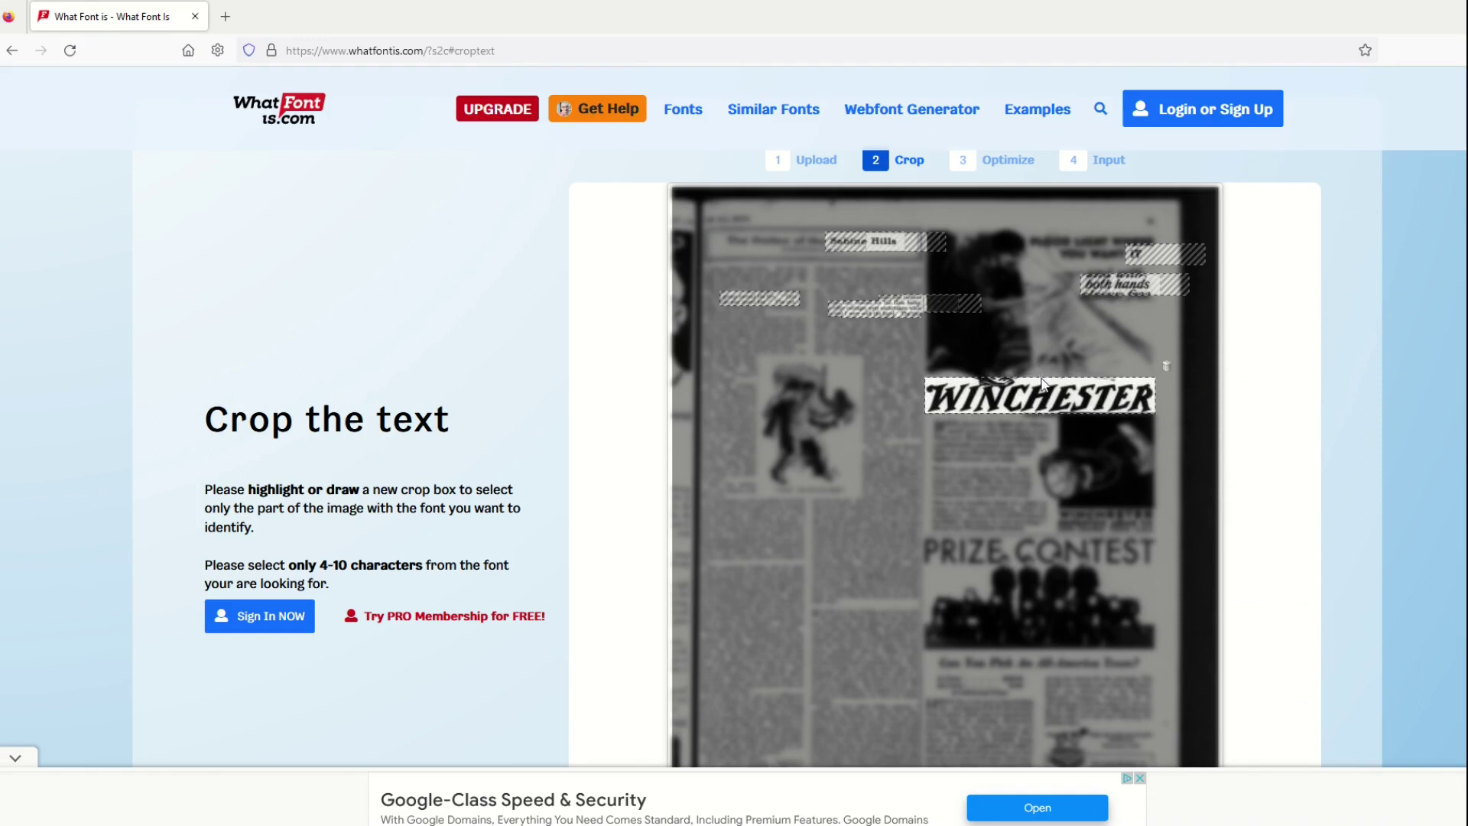
click(1042, 383)
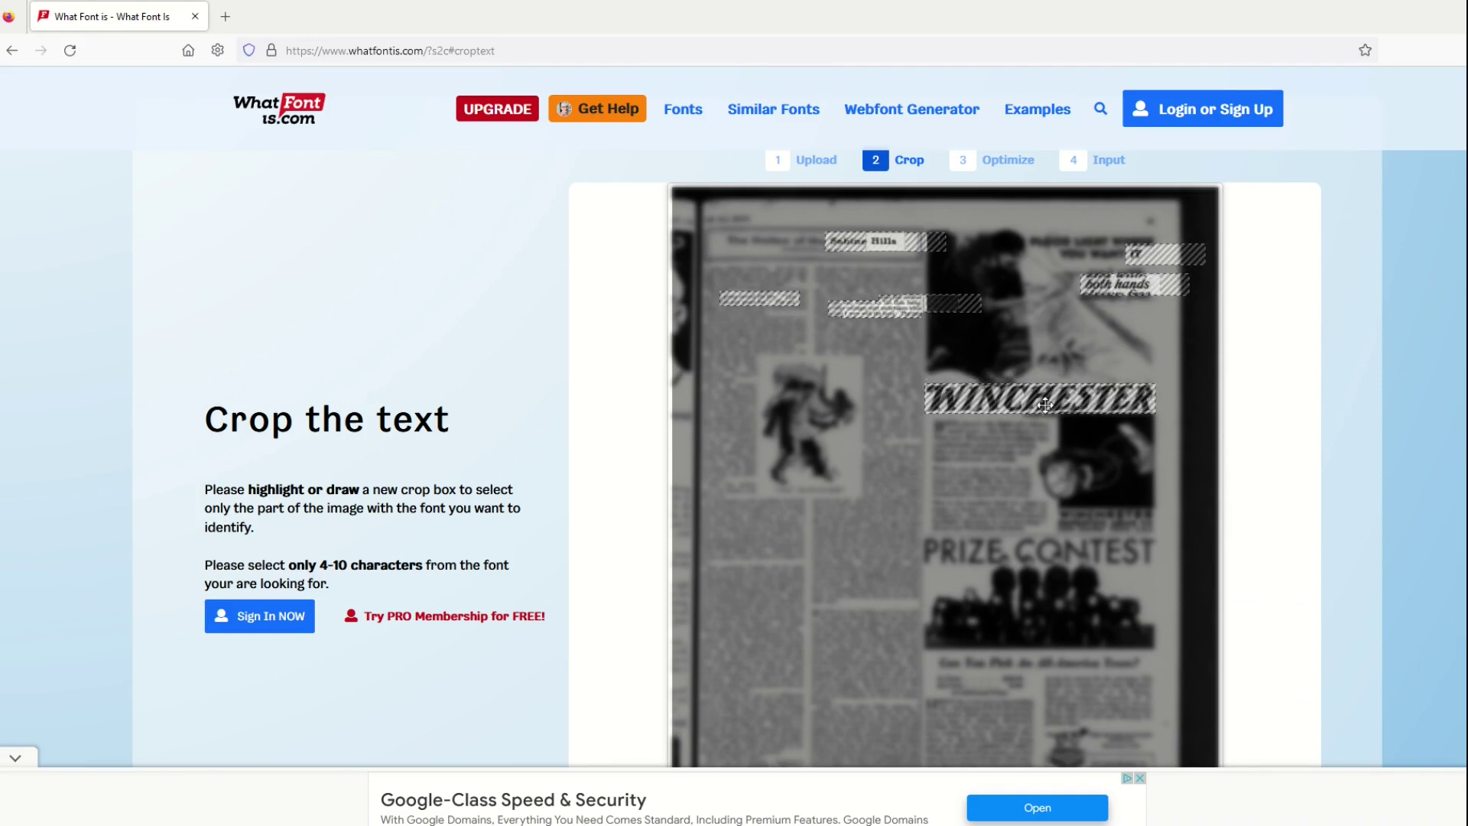
scroll(980, 454, down, 1)
scroll(974, 455, down, 2)
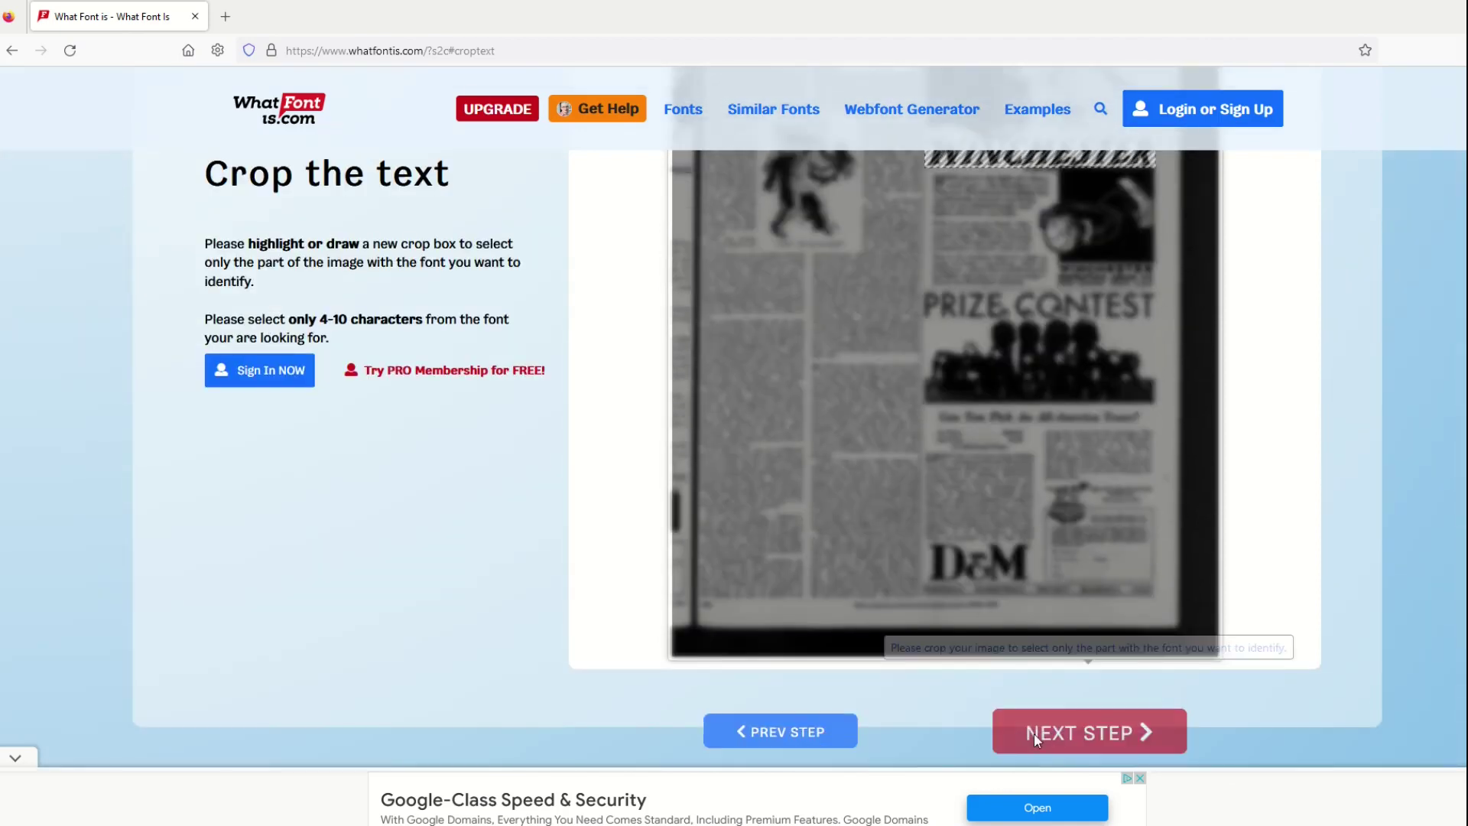
click(1057, 731)
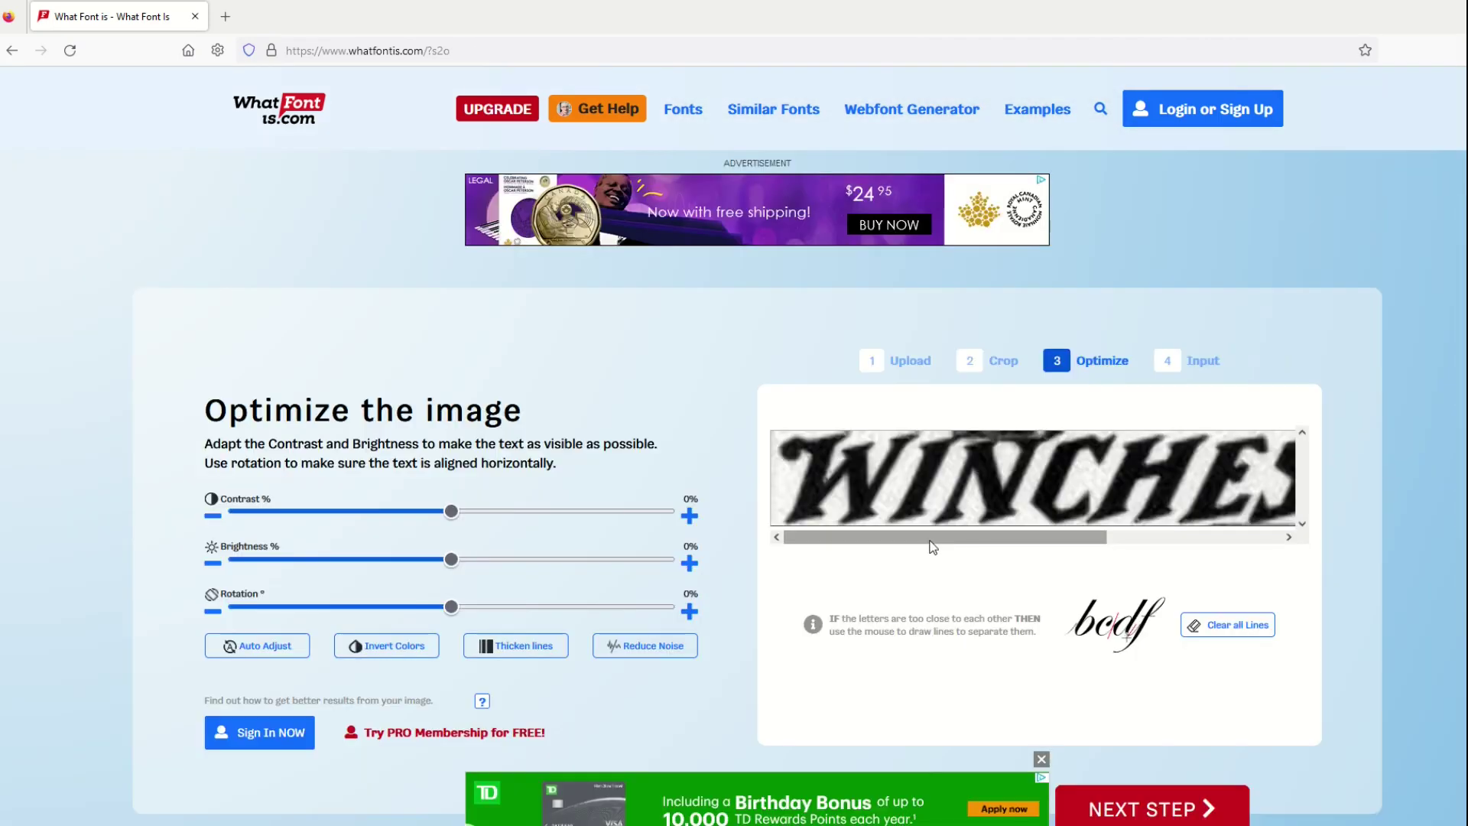
mouse_move(929, 540)
mouse_down()
mouse_move(1048, 540)
mouse_move(906, 541)
mouse_up()
scroll(940, 572, down, 1)
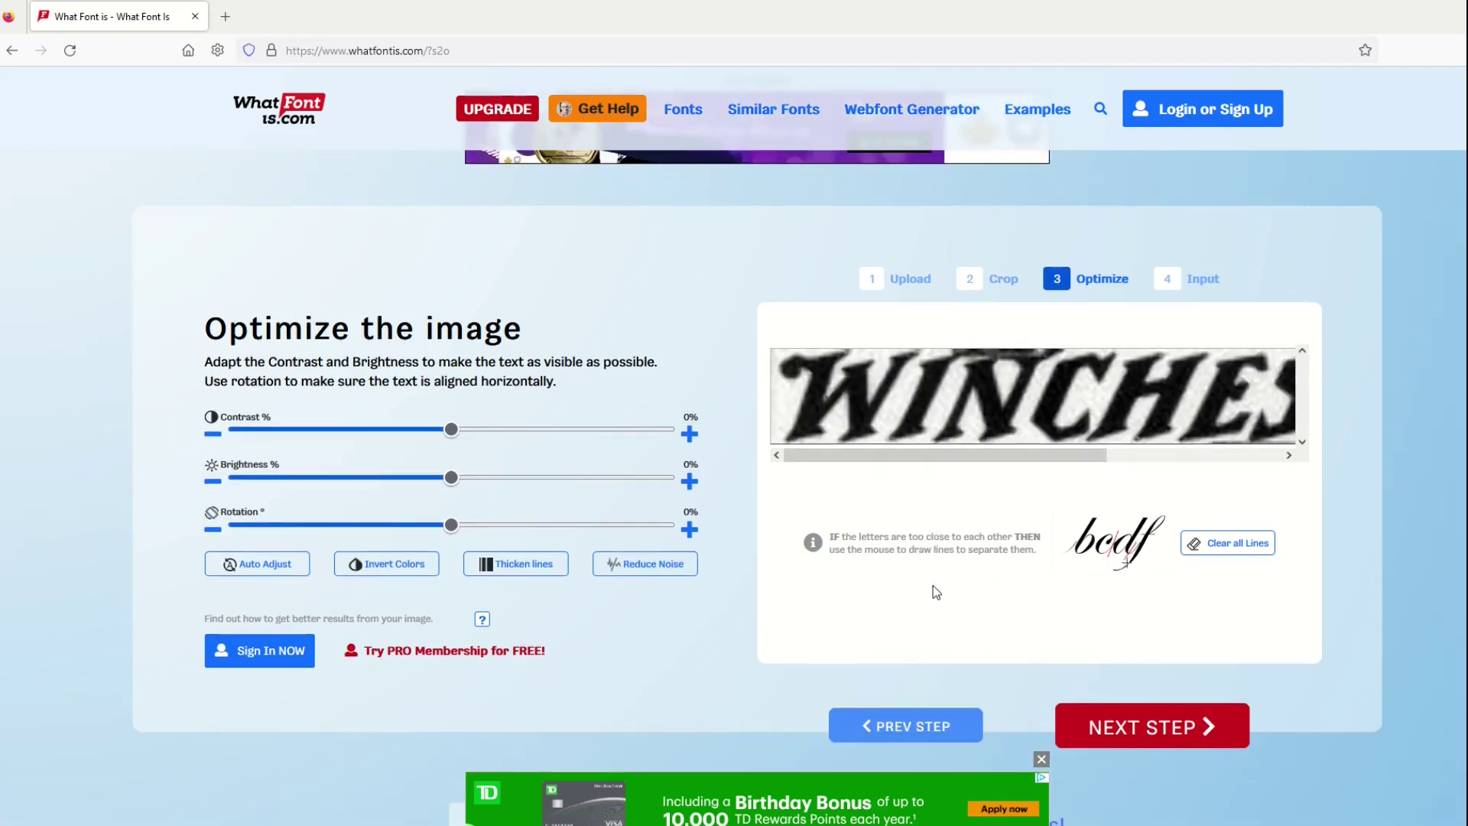
click(1132, 743)
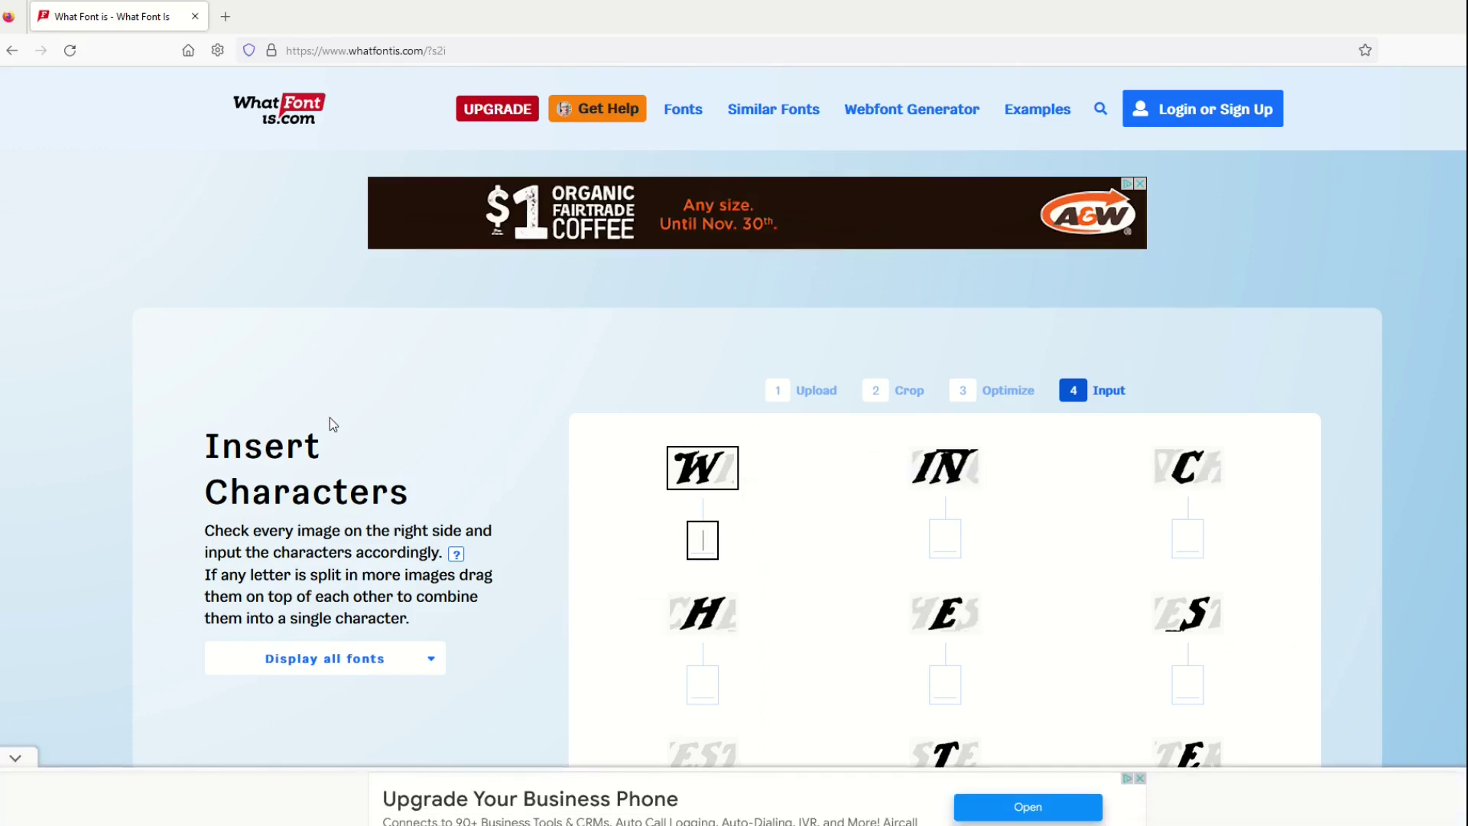
text(w)
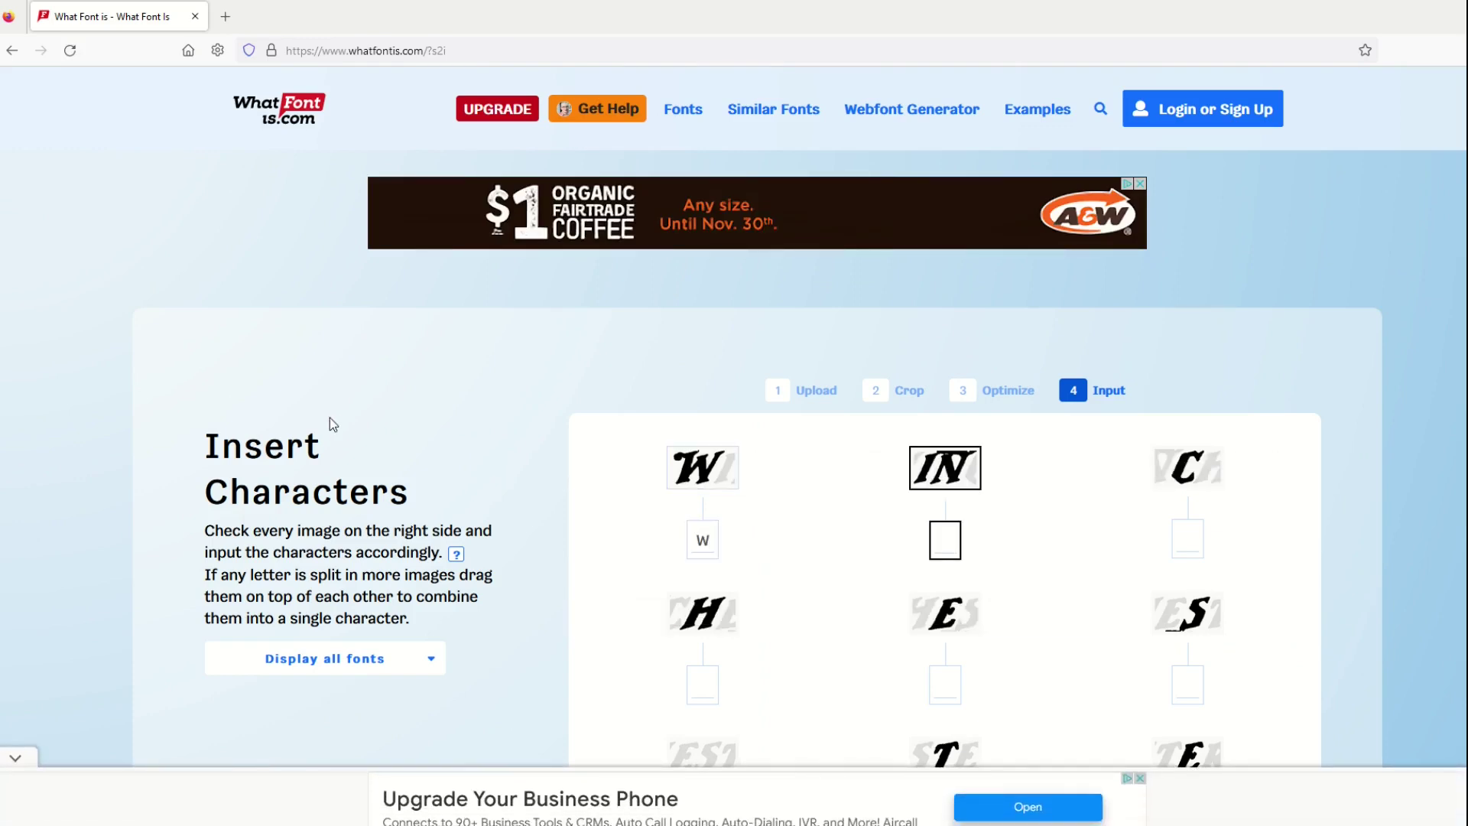
text(in)
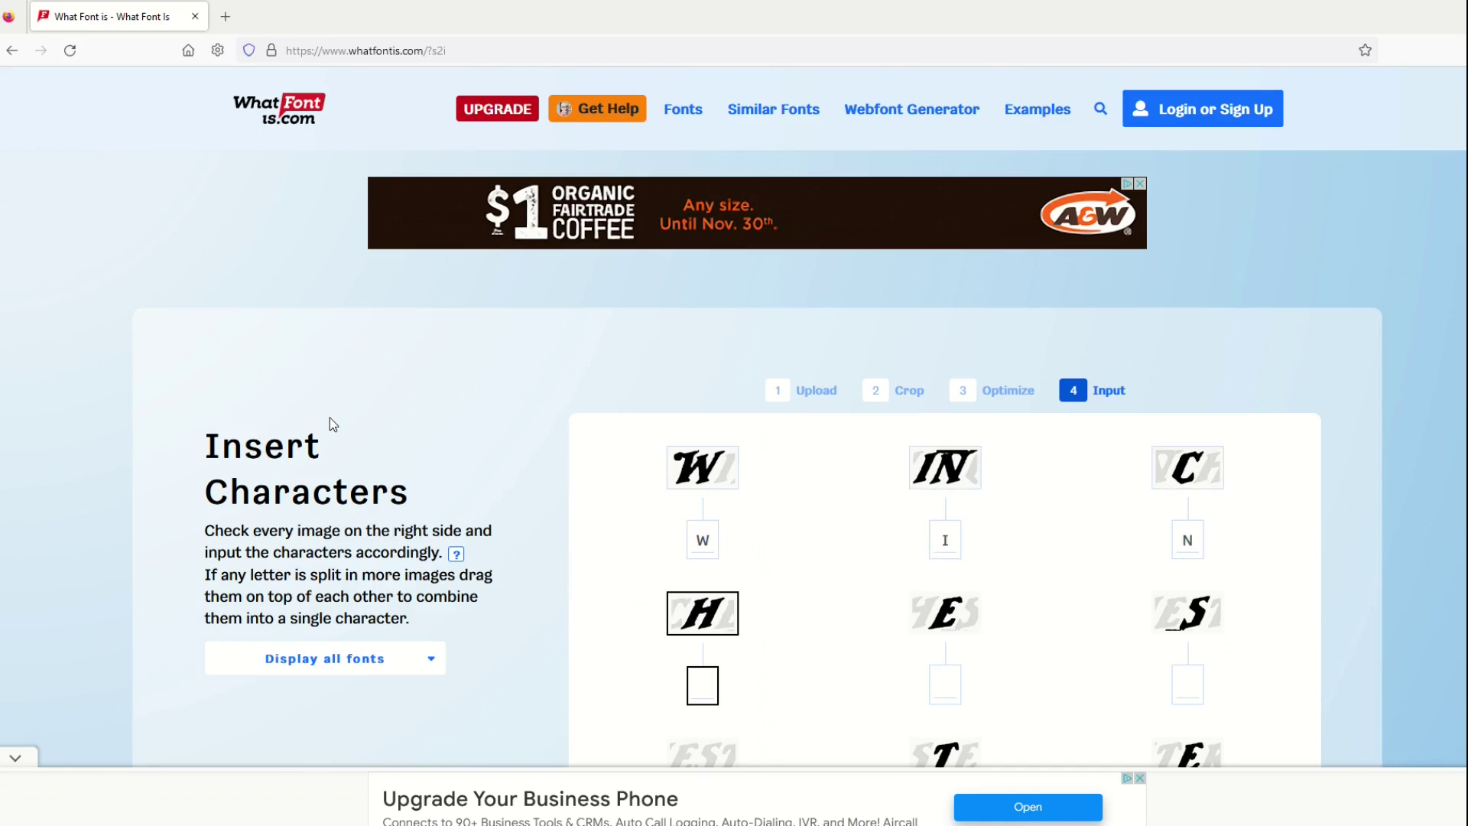
Step: Fix the glyph letter labels, removing the stray I from the IN glyph box
key(shift+Tab)
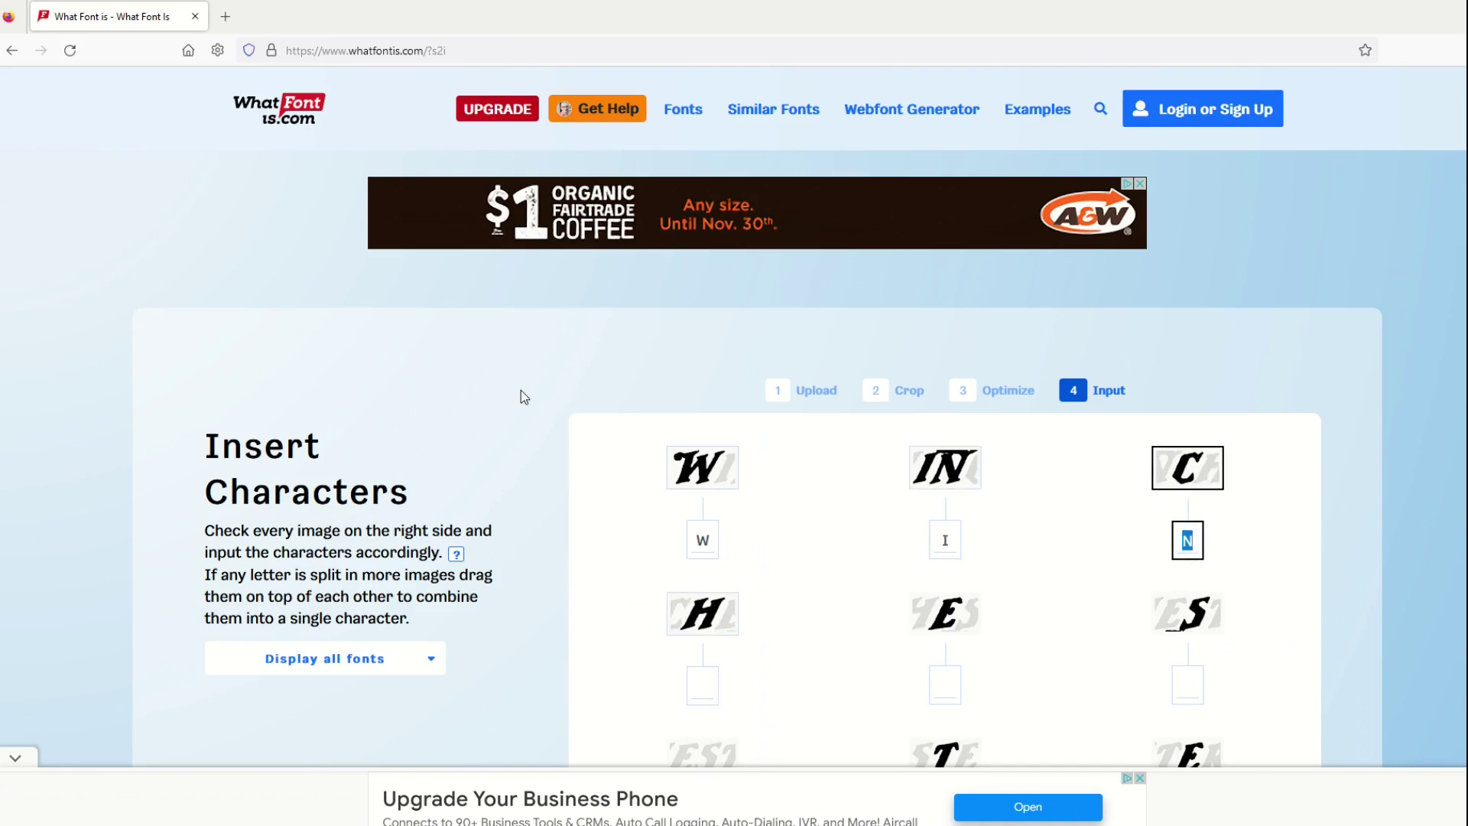
click(931, 553)
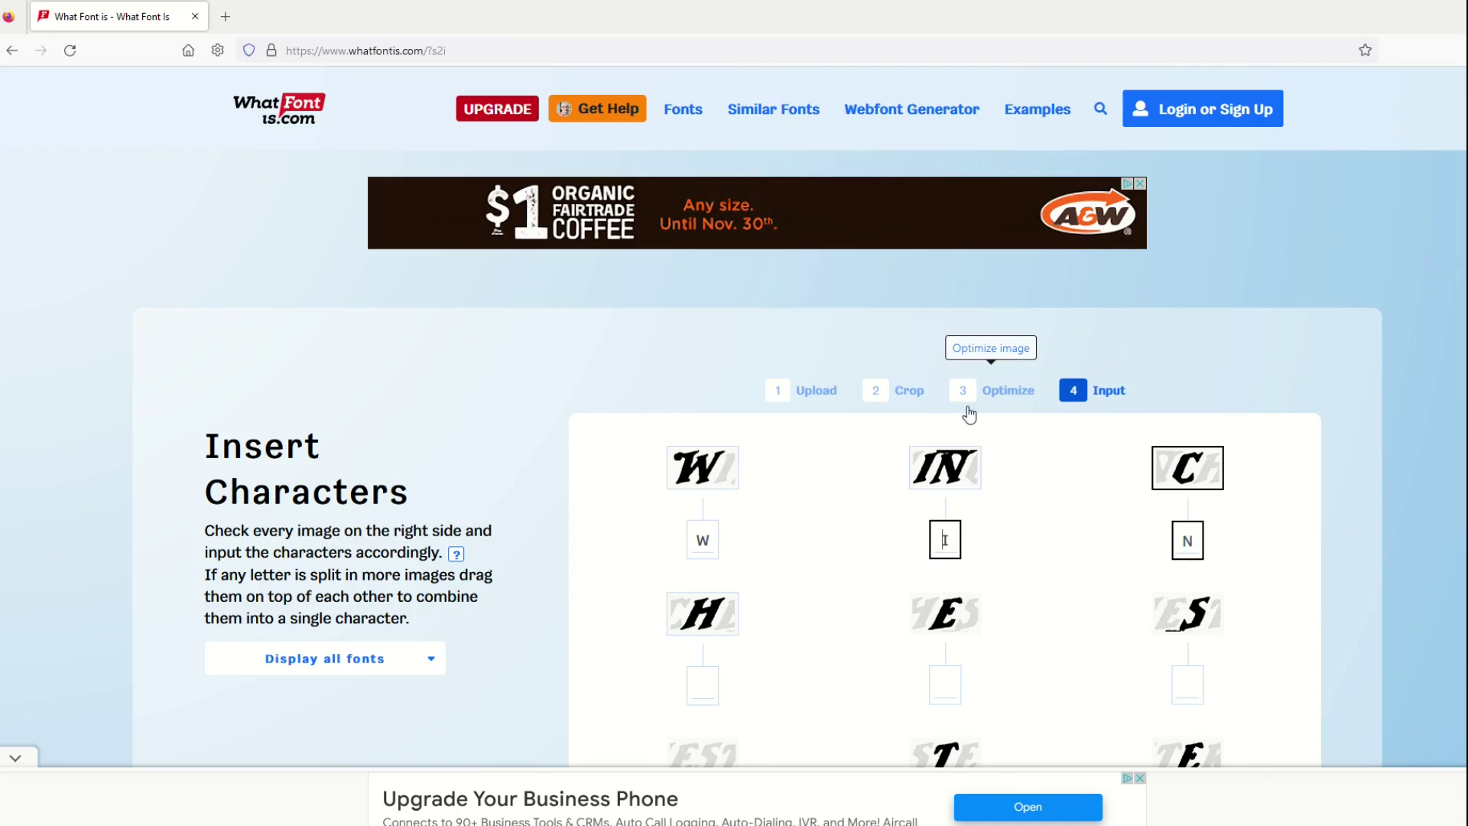
text(n)
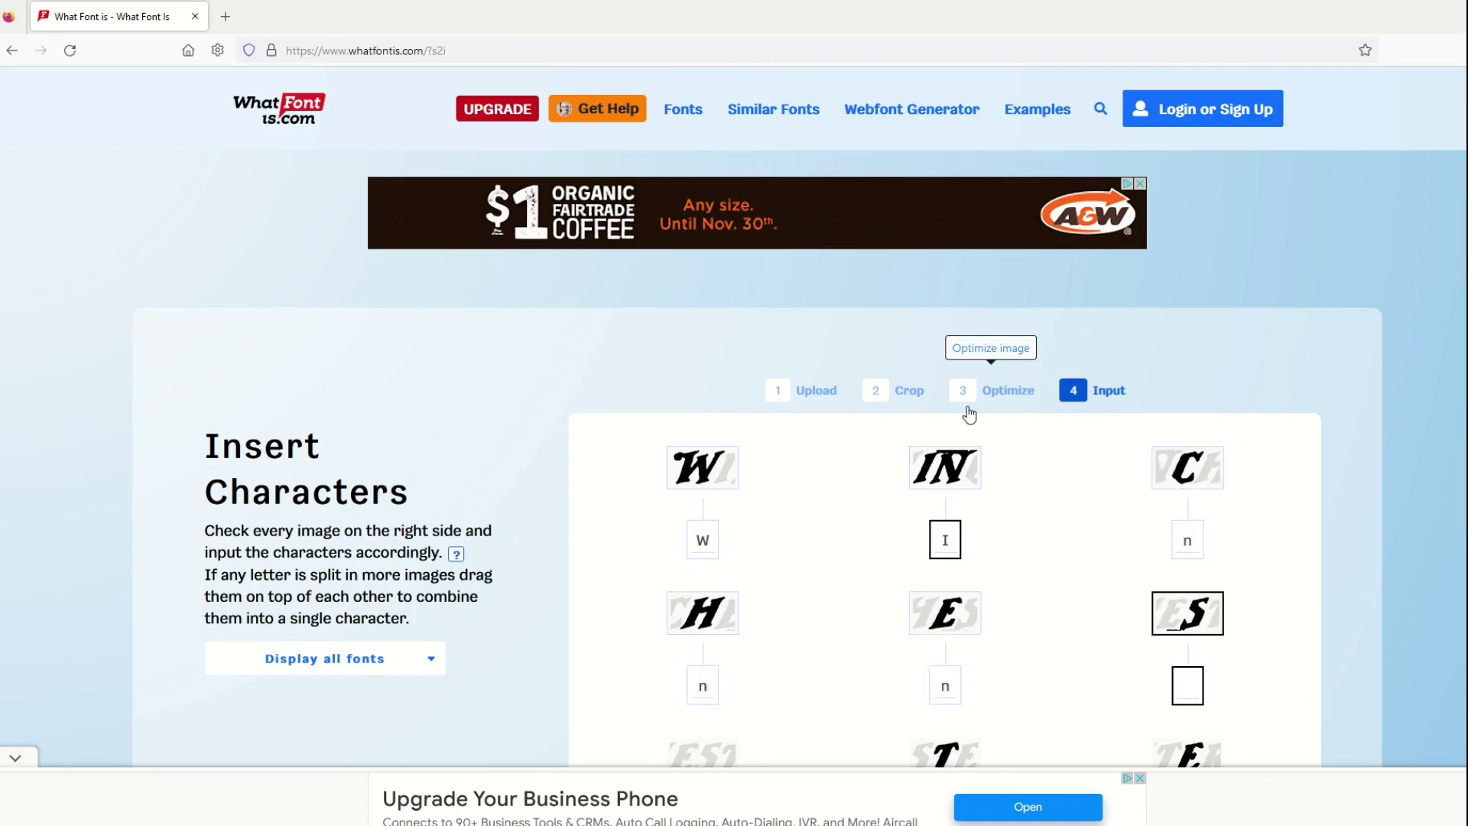
text(nnI)
scroll(907, 516, down, 2)
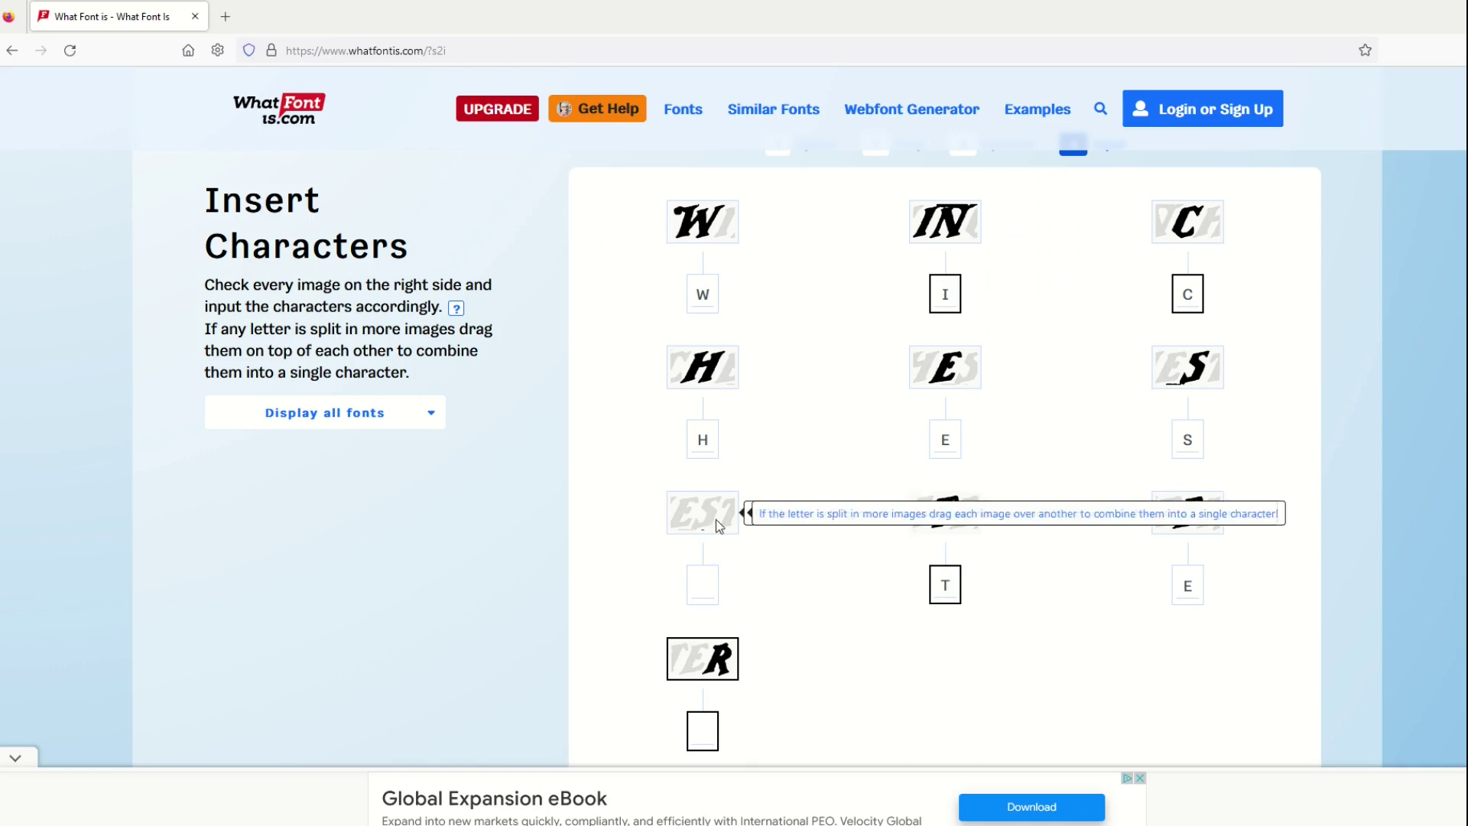
click(702, 585)
scroll(1003, 376, up, 1)
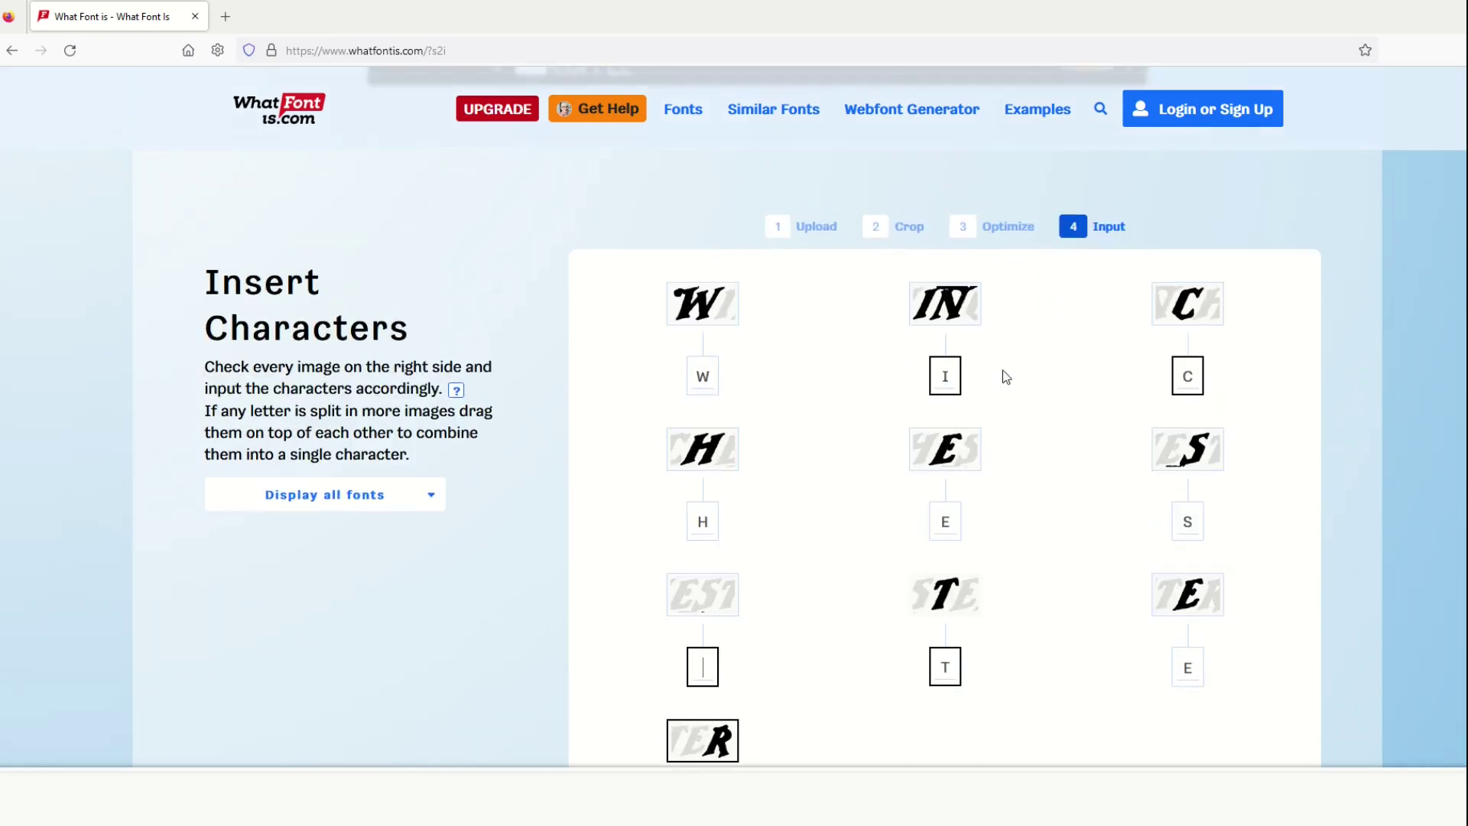
key(BackSpace)
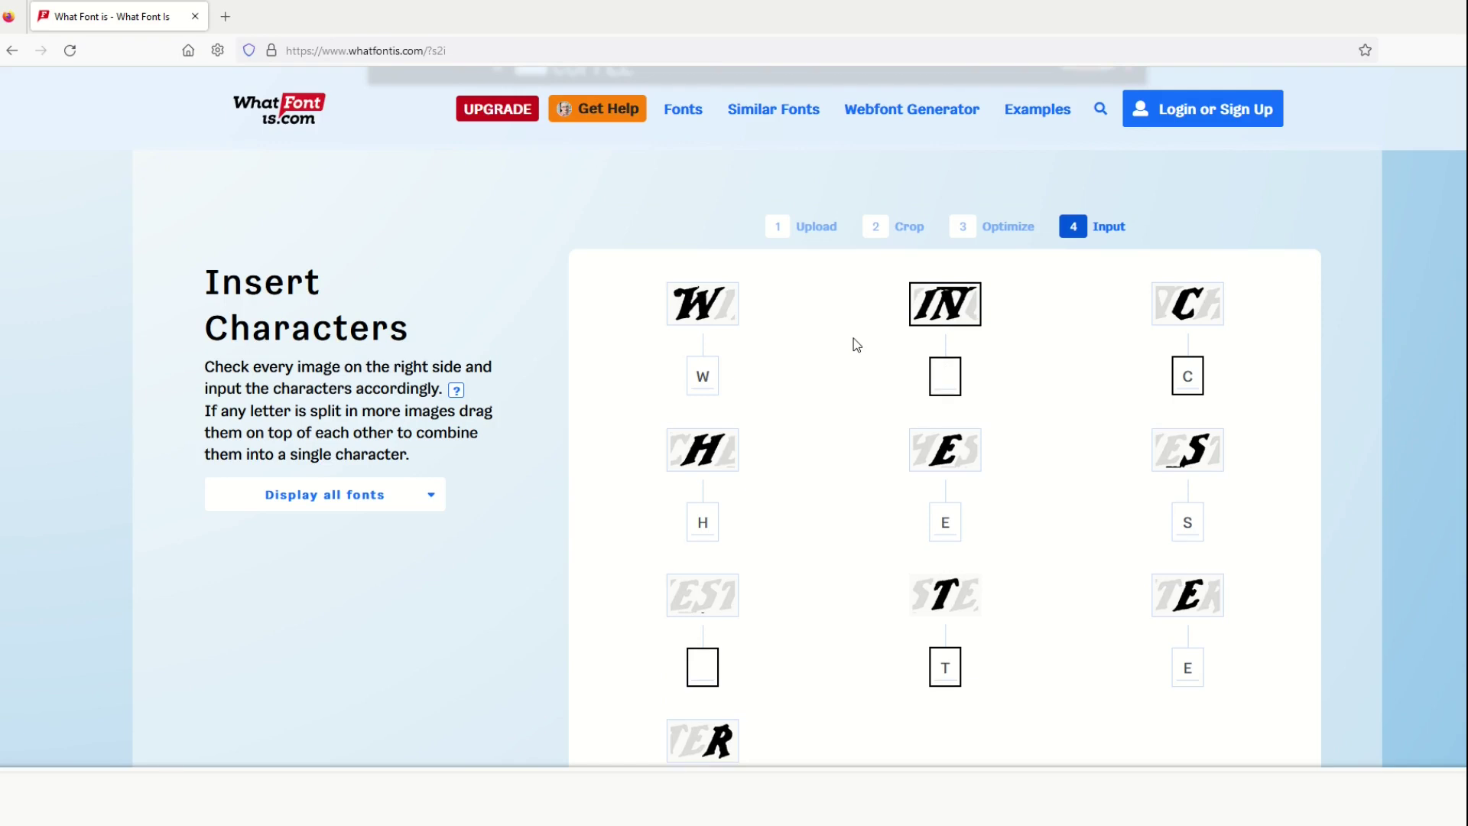
scroll(853, 344, down, 2)
text(R)
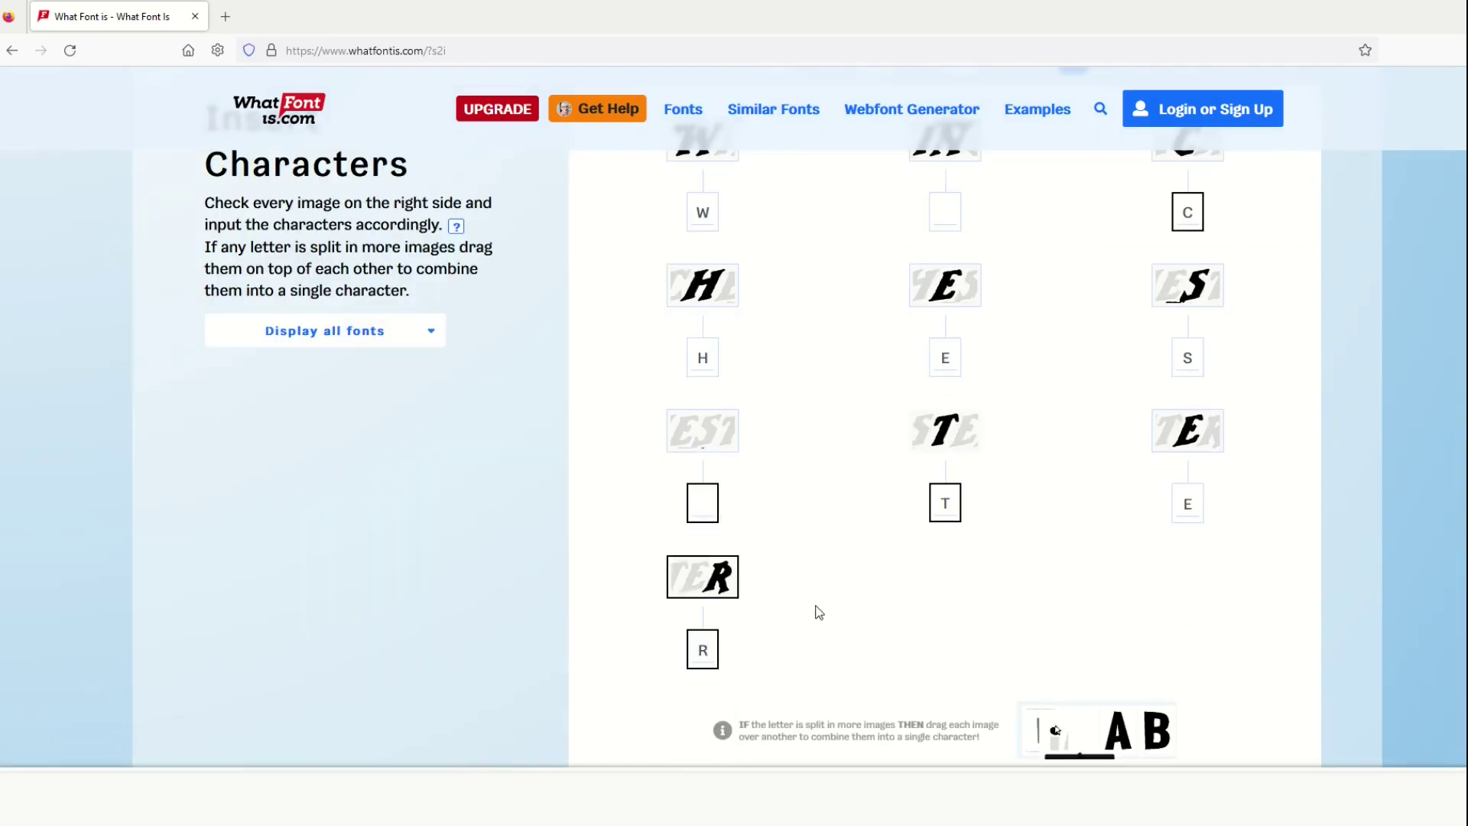
scroll(814, 608, down, 1)
scroll(834, 586, up, 1)
scroll(799, 578, up, 1)
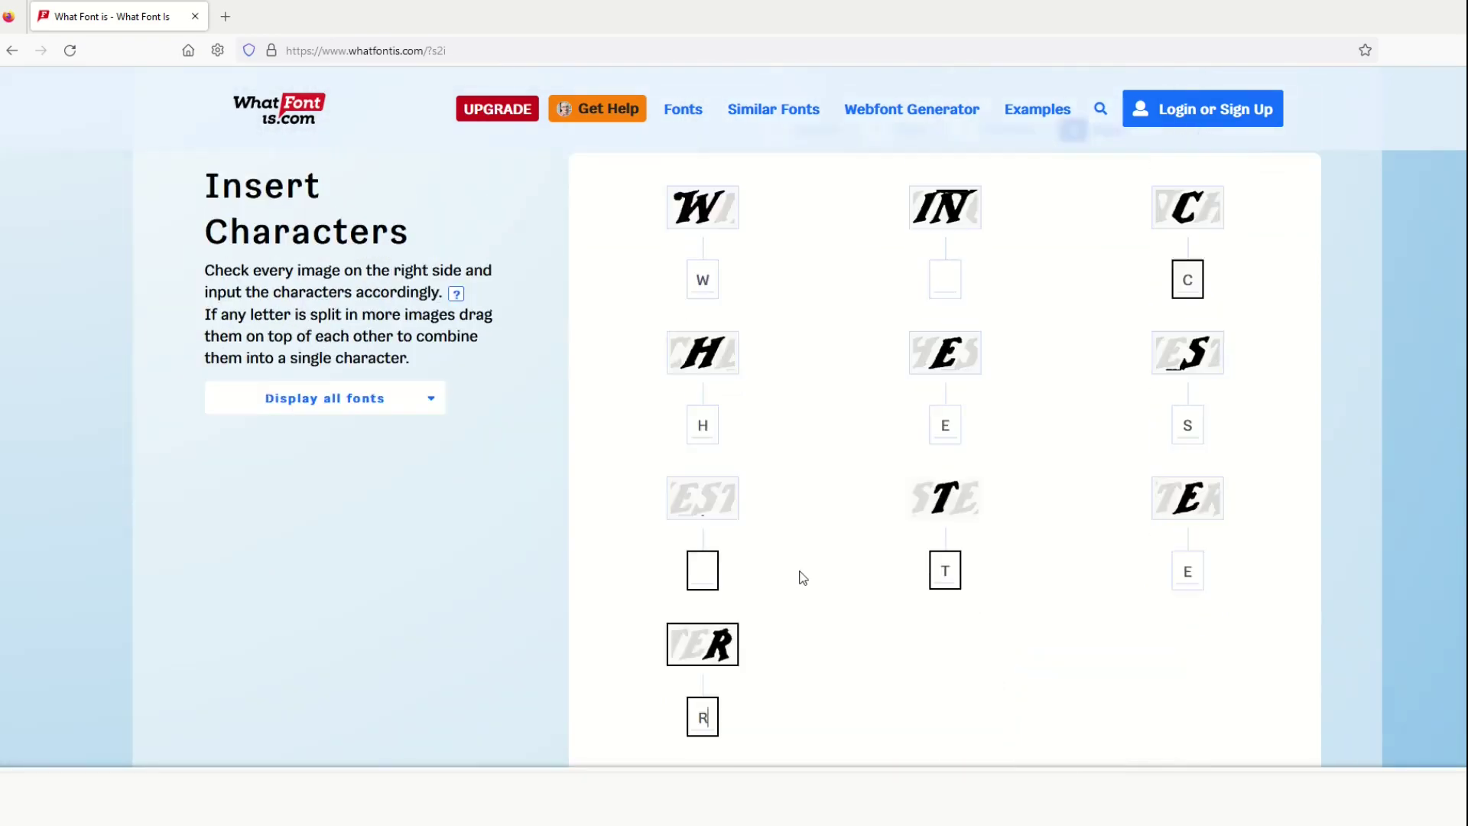
scroll(799, 577, up, 2)
scroll(899, 519, down, 1)
scroll(899, 518, down, 2)
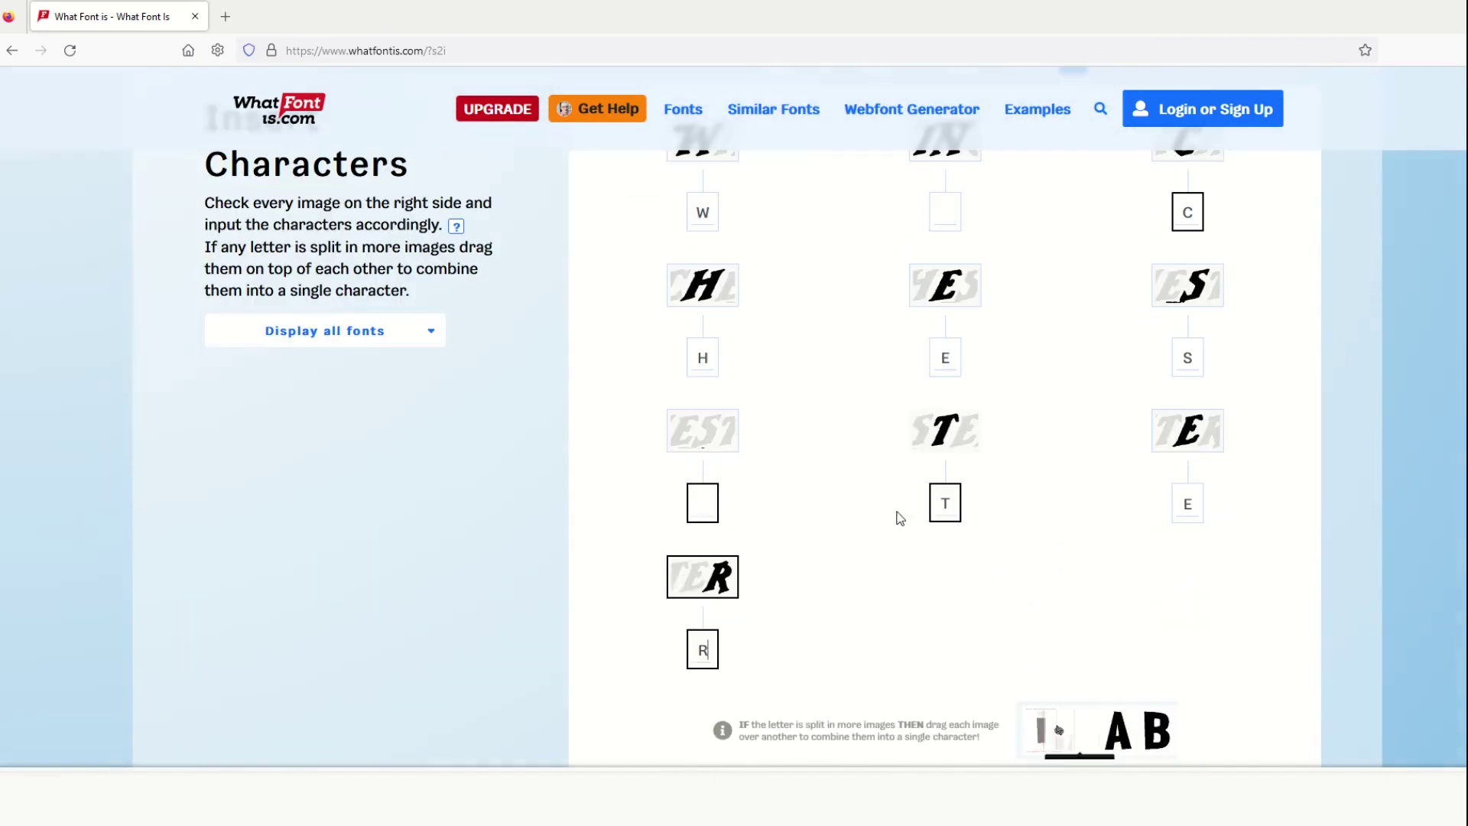
scroll(780, 619, down, 1)
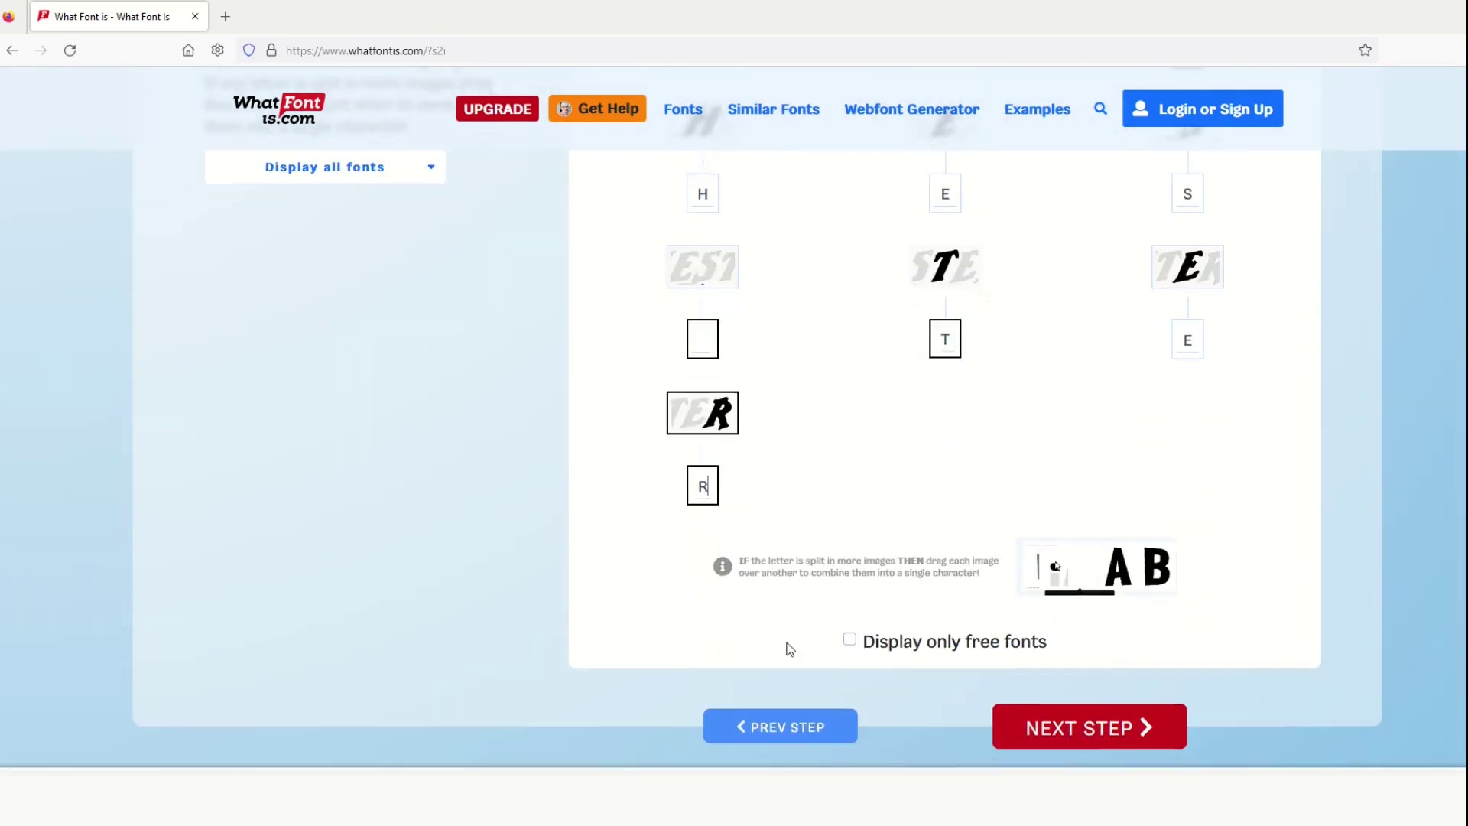
Step: Leave 'Display only free fonts' off and search for matching fonts
click(848, 642)
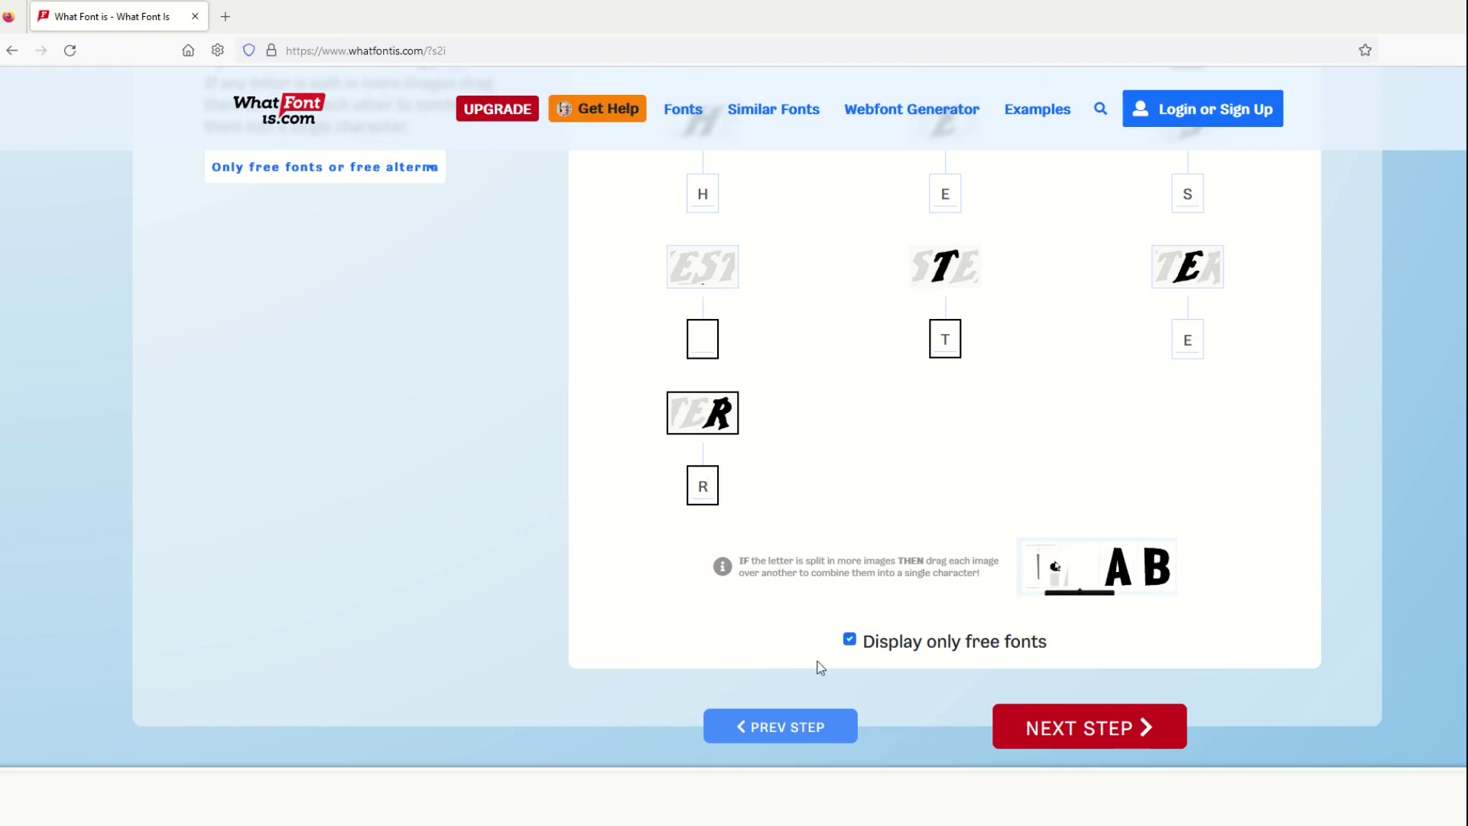
click(850, 640)
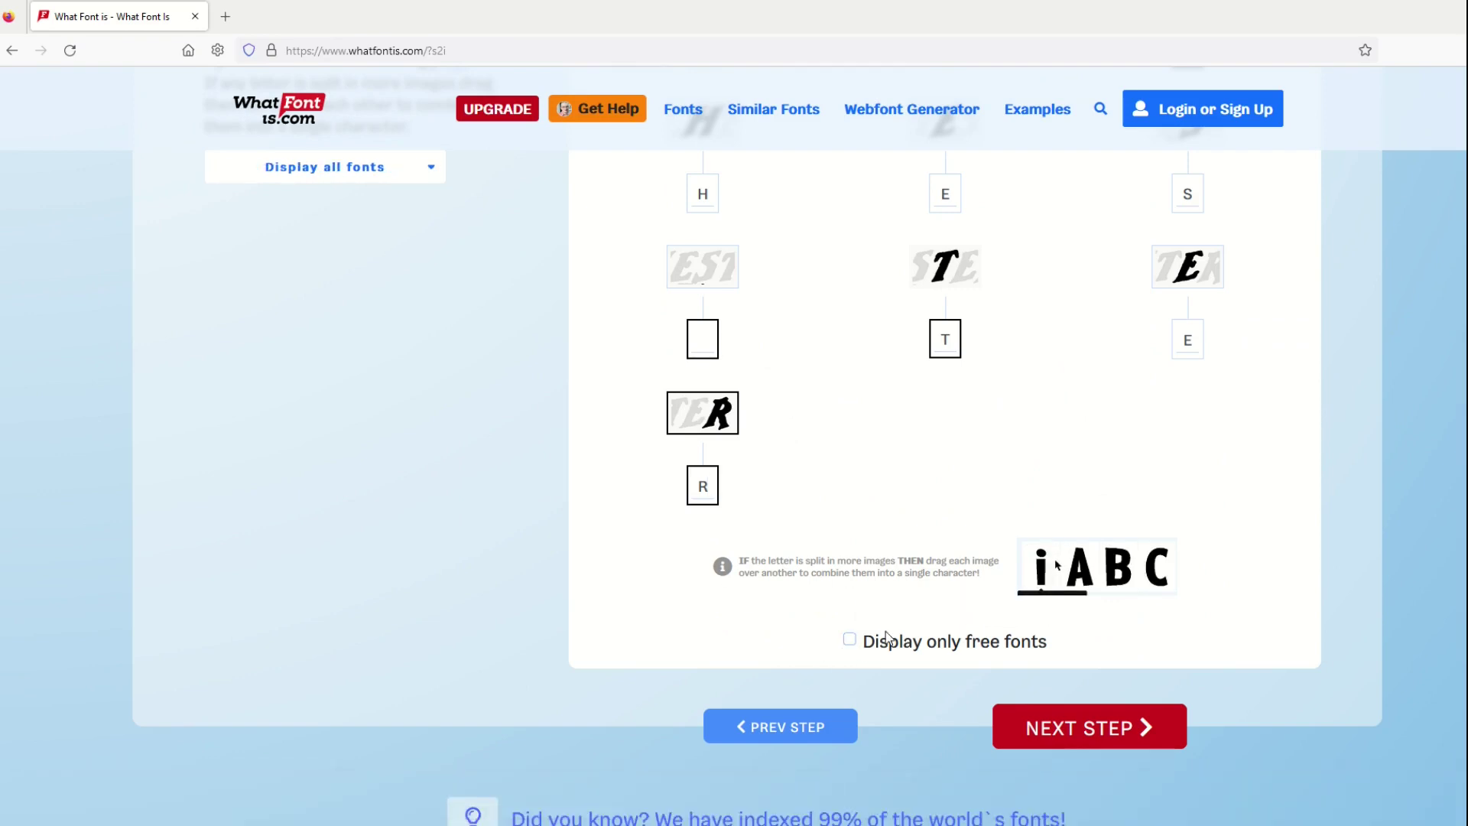
click(1063, 734)
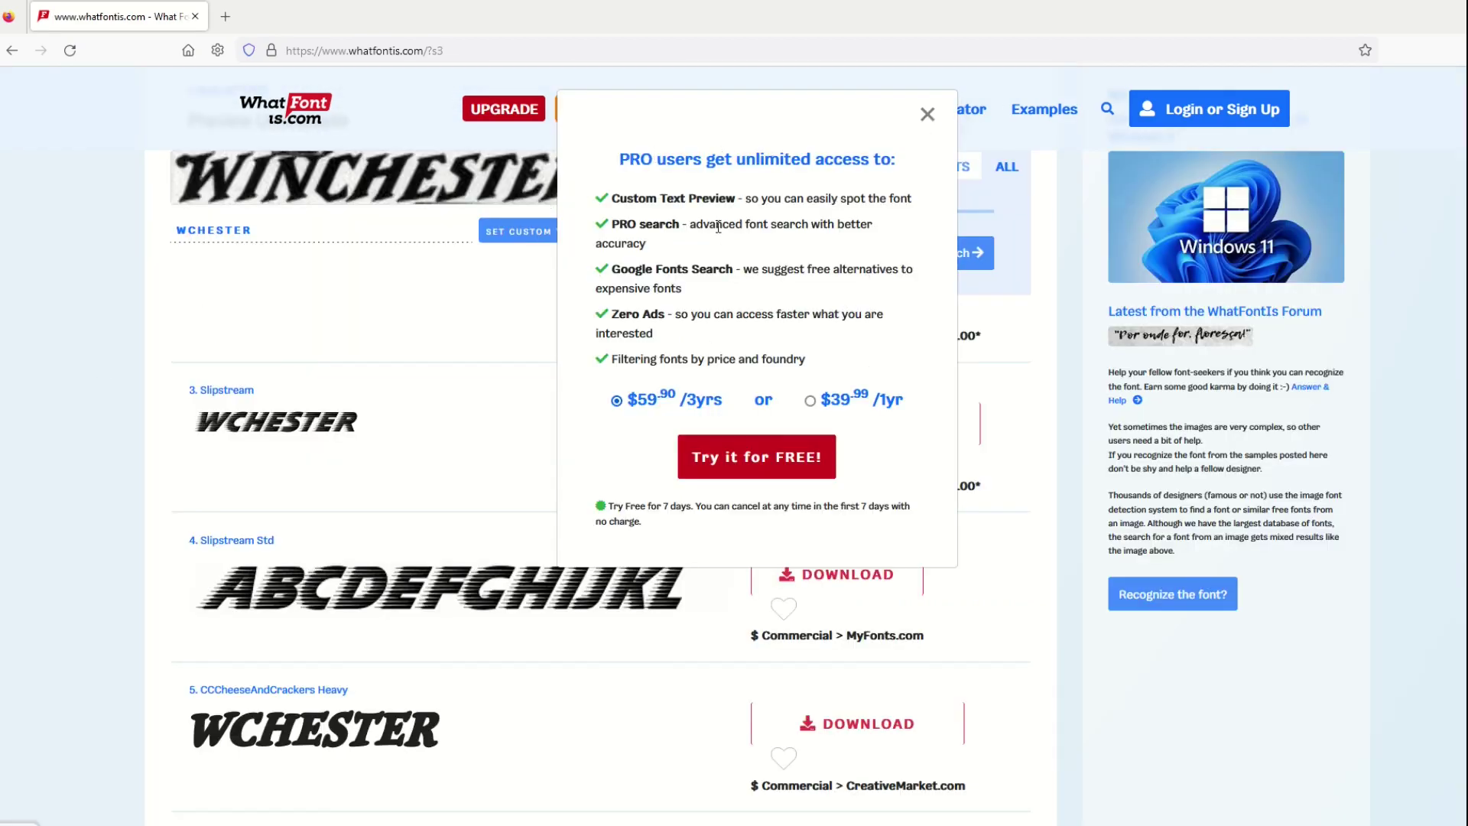
Step: Close the PRO upsell popup to browse the Slipstream and later font matches
click(927, 116)
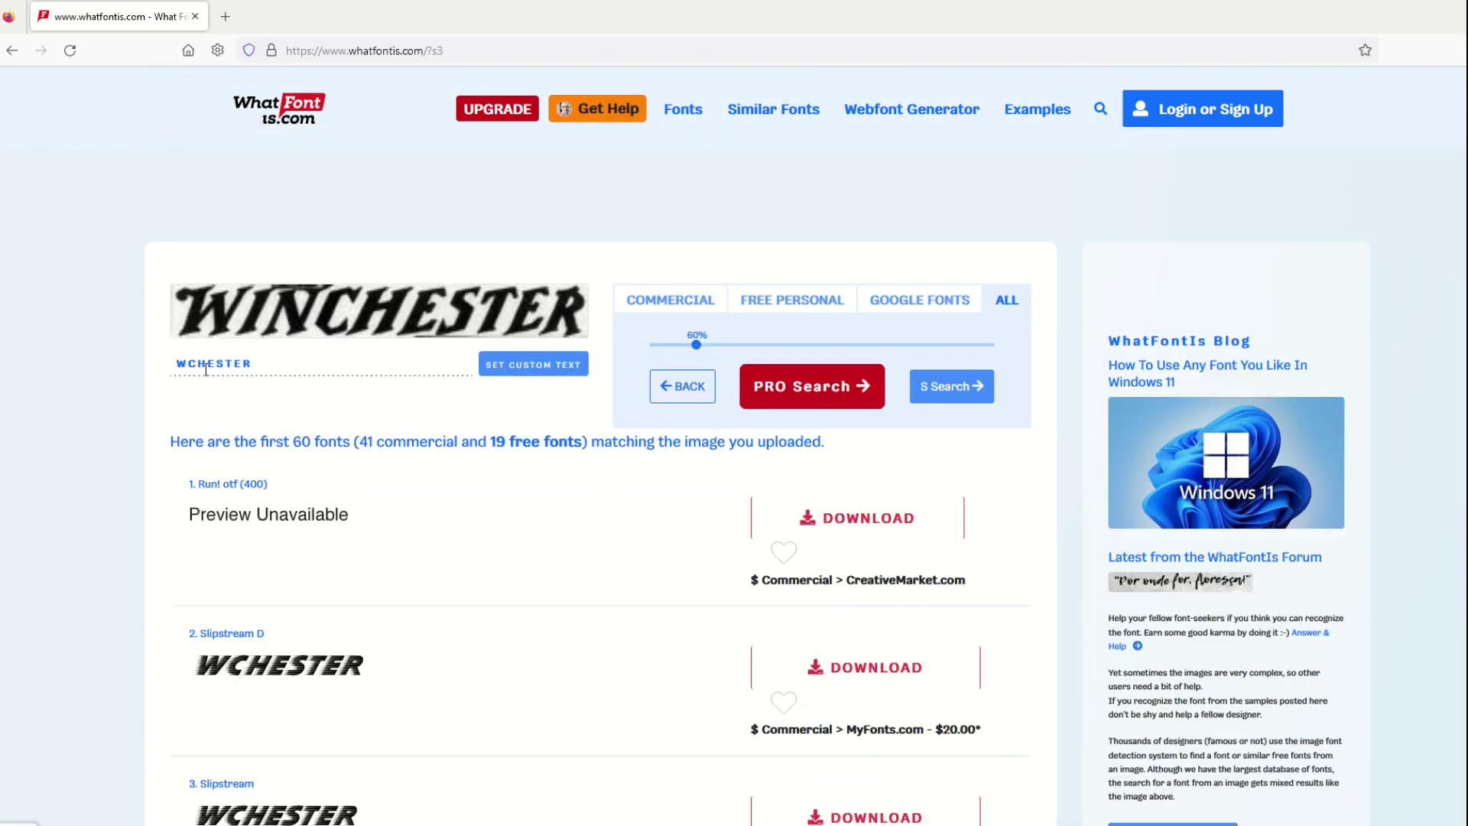
mouse_move(269, 514)
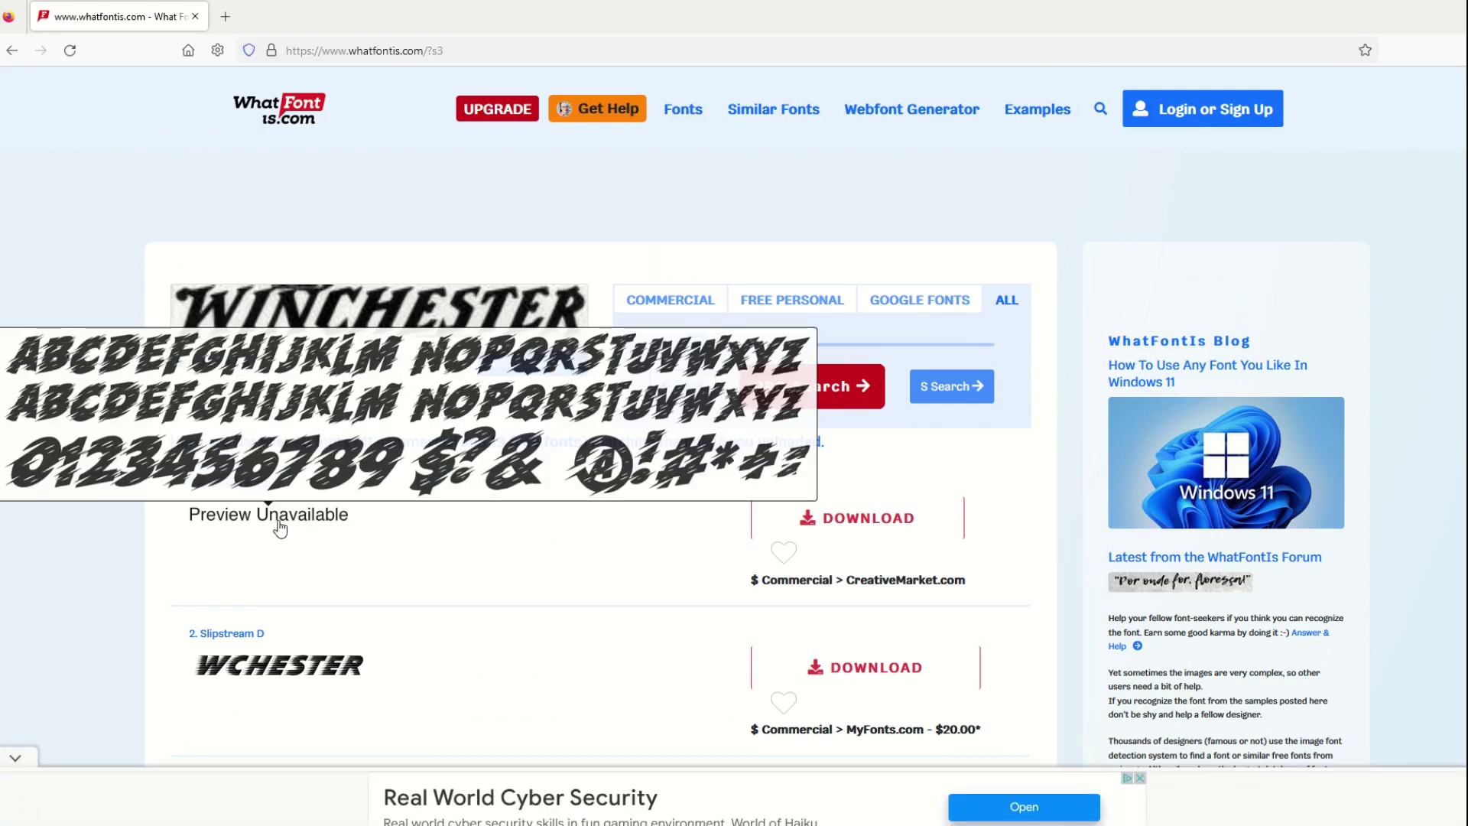
scroll(279, 529, down, 3)
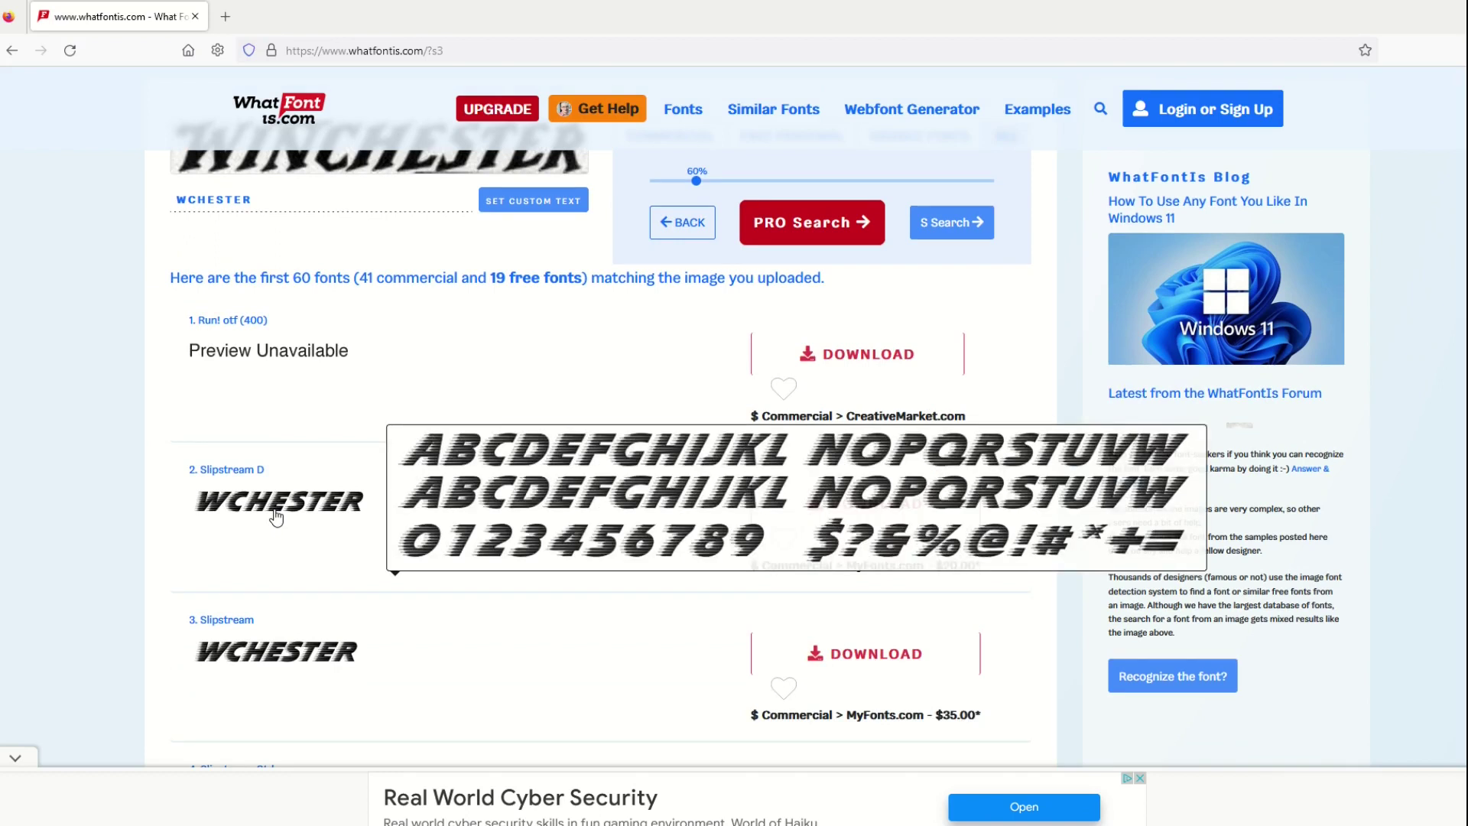
scroll(276, 521, down, 7)
scroll(275, 530, down, 2)
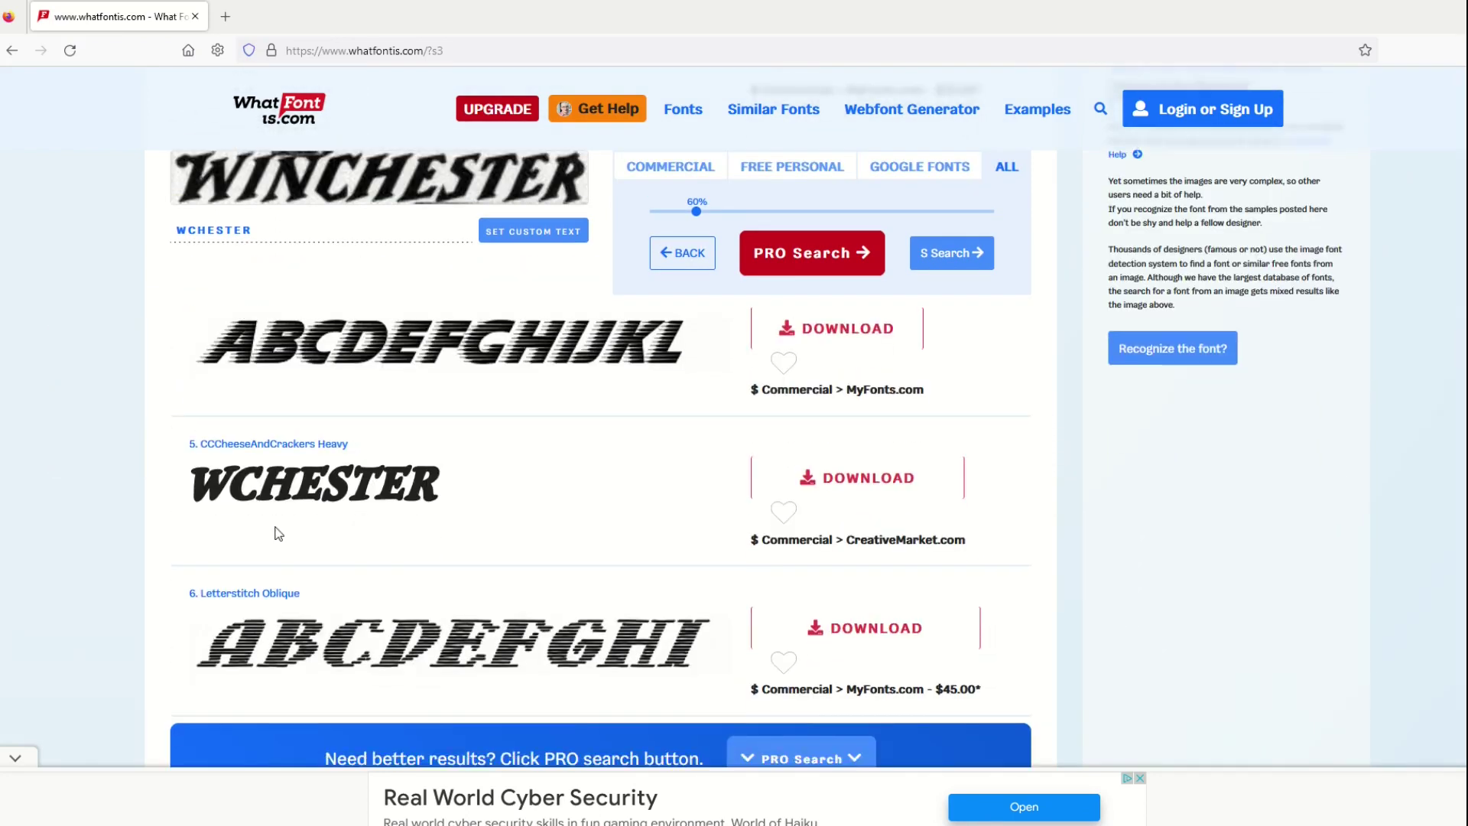
scroll(276, 529, up, 10)
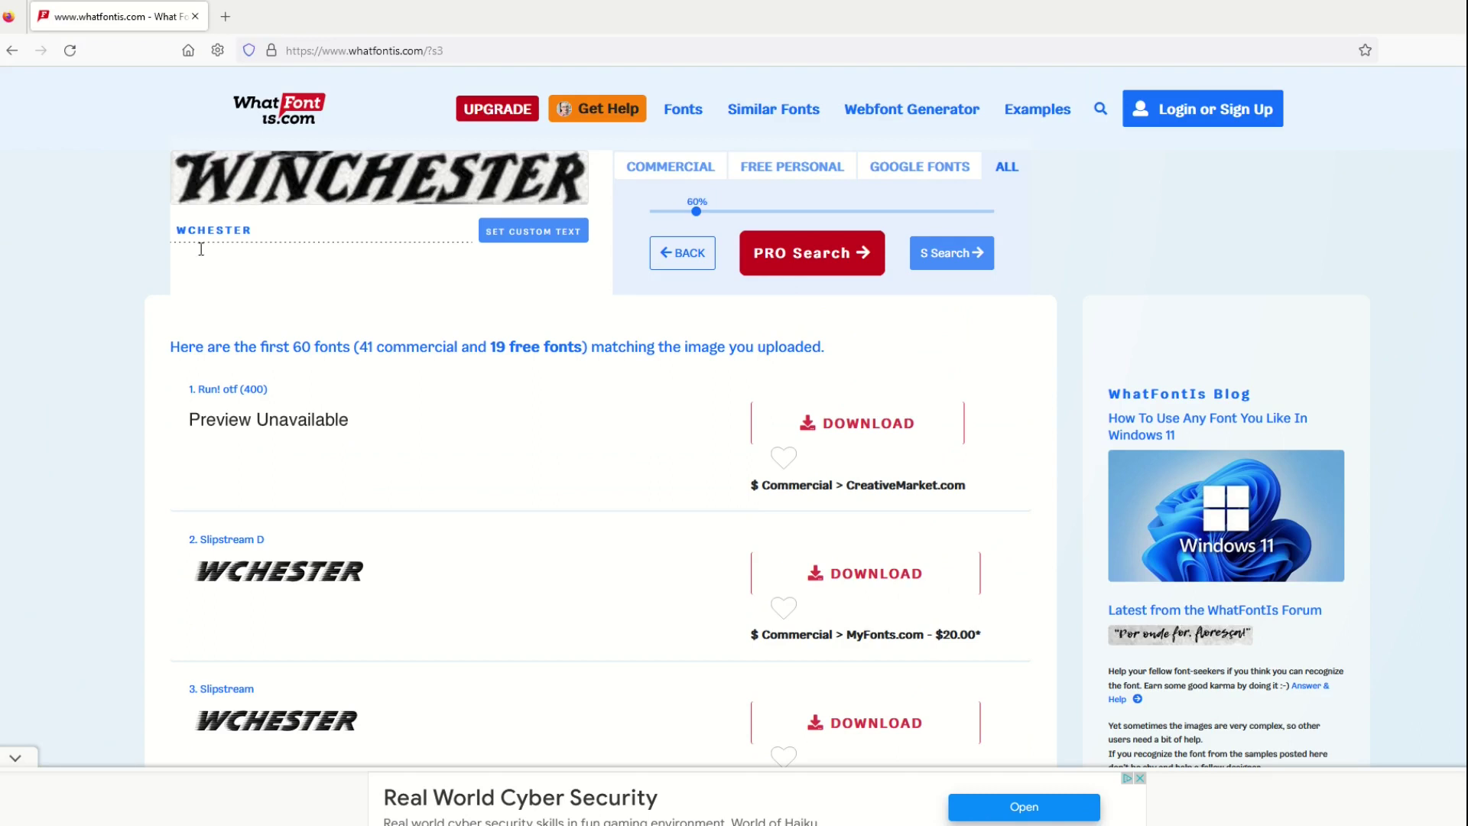
scroll(184, 404, down, 2)
scroll(207, 434, down, 5)
scroll(210, 439, down, 1)
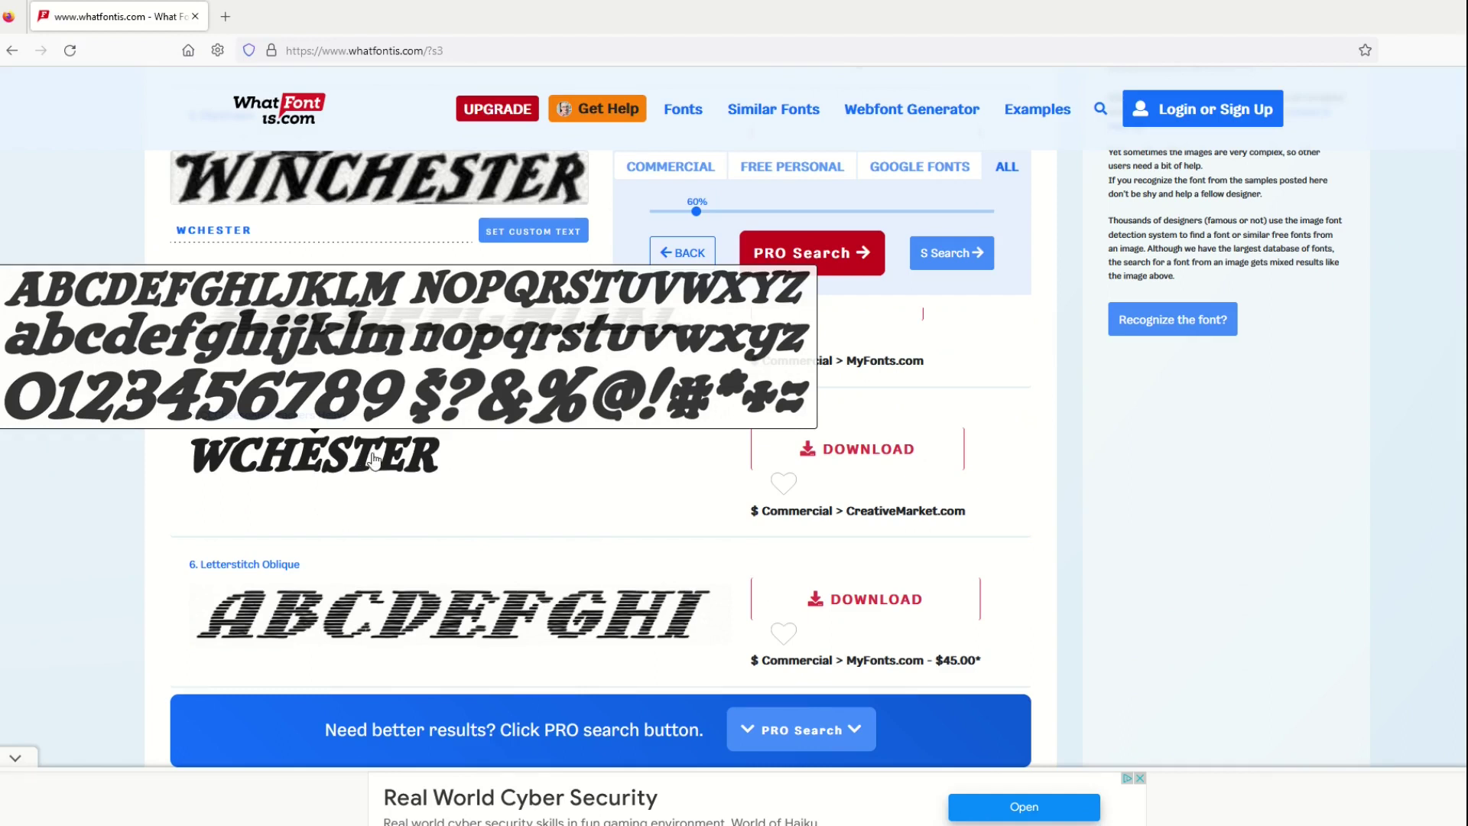
scroll(764, 533, up, 2)
scroll(850, 535, up, 1)
scroll(849, 534, down, 3)
scroll(819, 518, down, 3)
scroll(707, 539, down, 3)
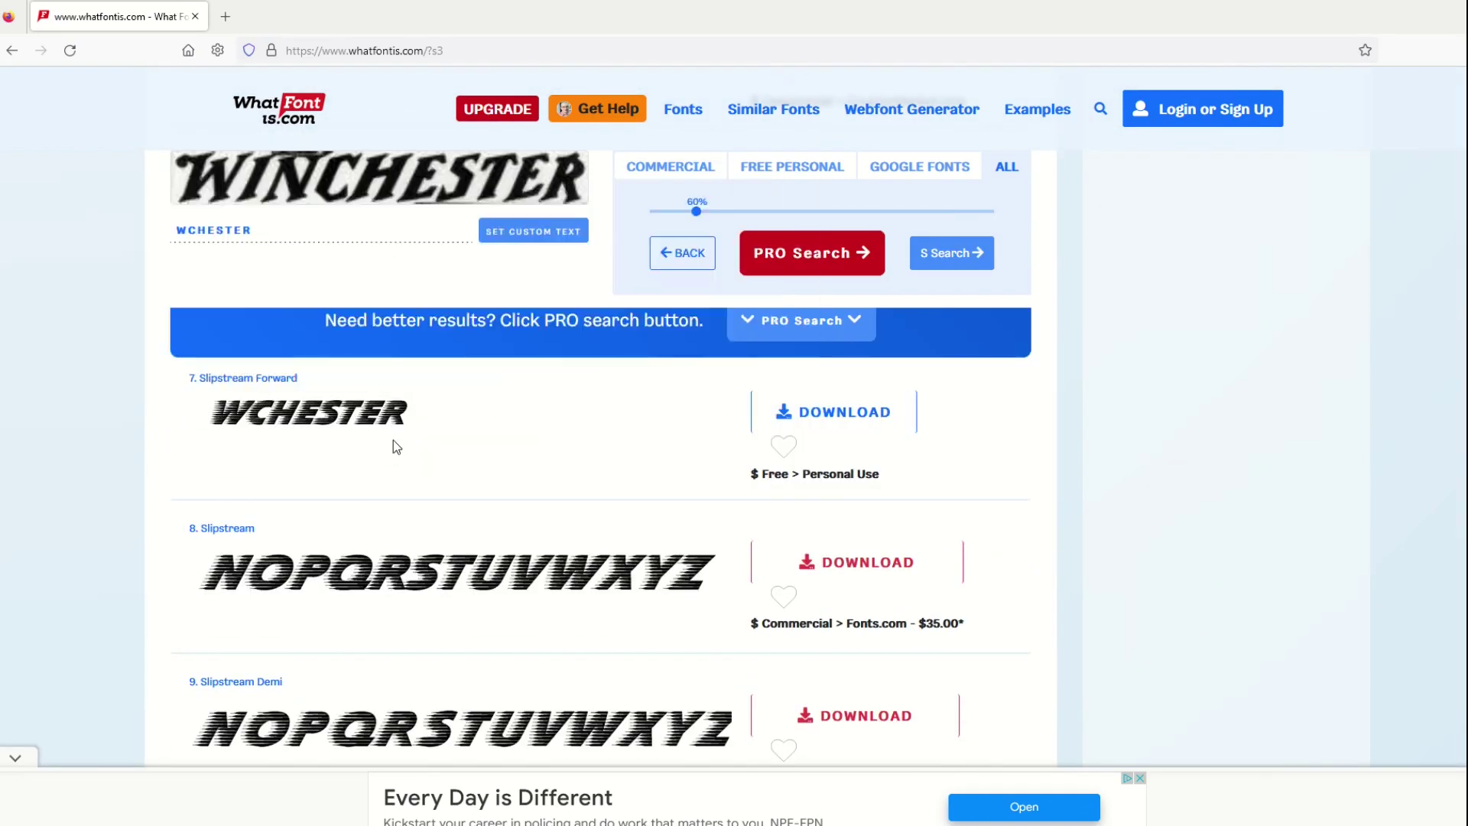
scroll(390, 450, down, 2)
scroll(390, 450, down, 2)
scroll(345, 459, down, 15)
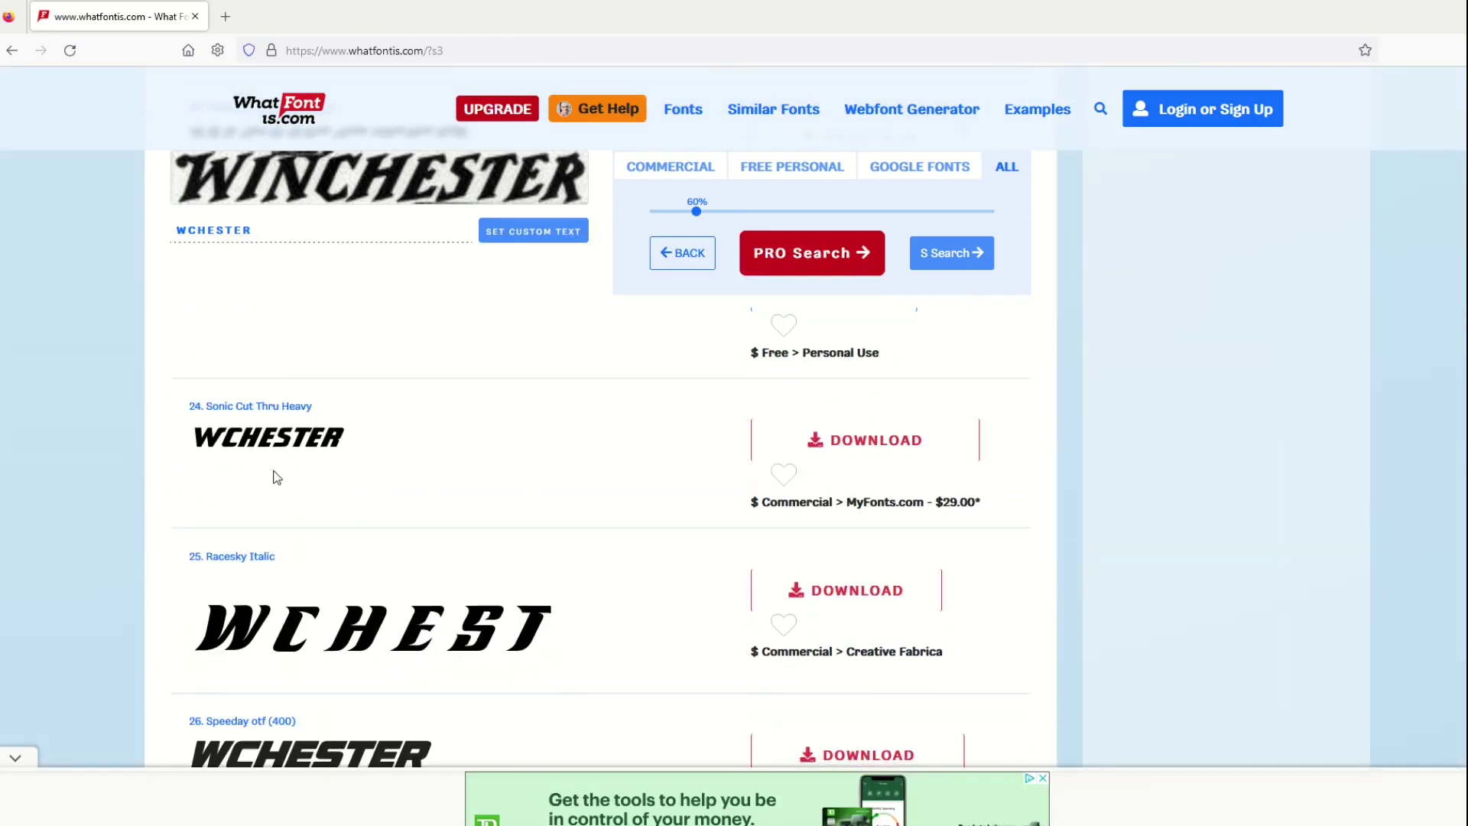
scroll(275, 477, down, 3)
scroll(275, 477, down, 3)
scroll(288, 460, down, 10)
scroll(297, 441, down, 2)
scroll(297, 443, down, 1)
scroll(298, 444, down, 1)
scroll(297, 443, down, 1)
scroll(299, 442, down, 1)
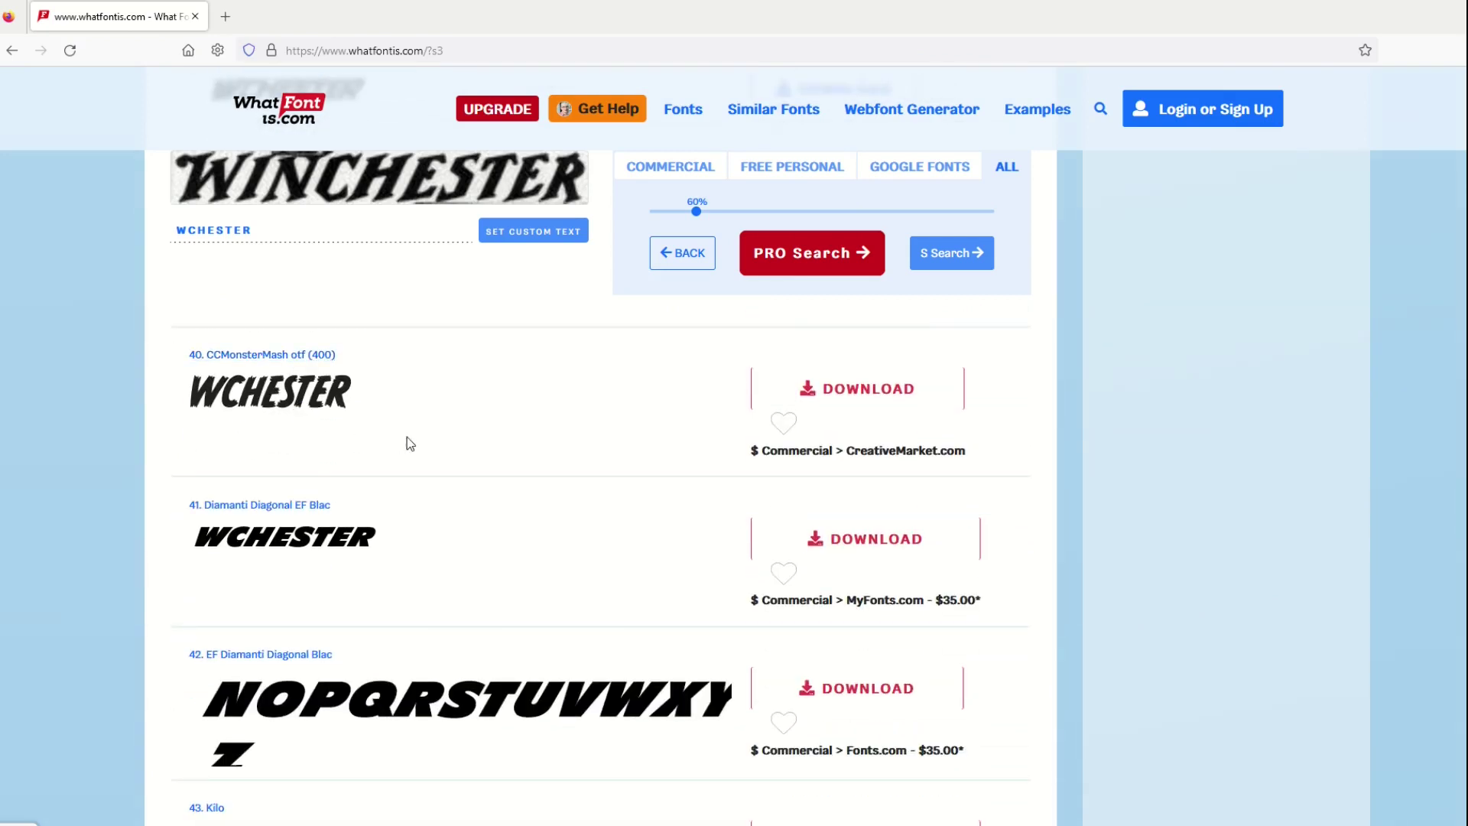
scroll(406, 441, down, 1)
scroll(408, 442, down, 2)
scroll(406, 444, down, 2)
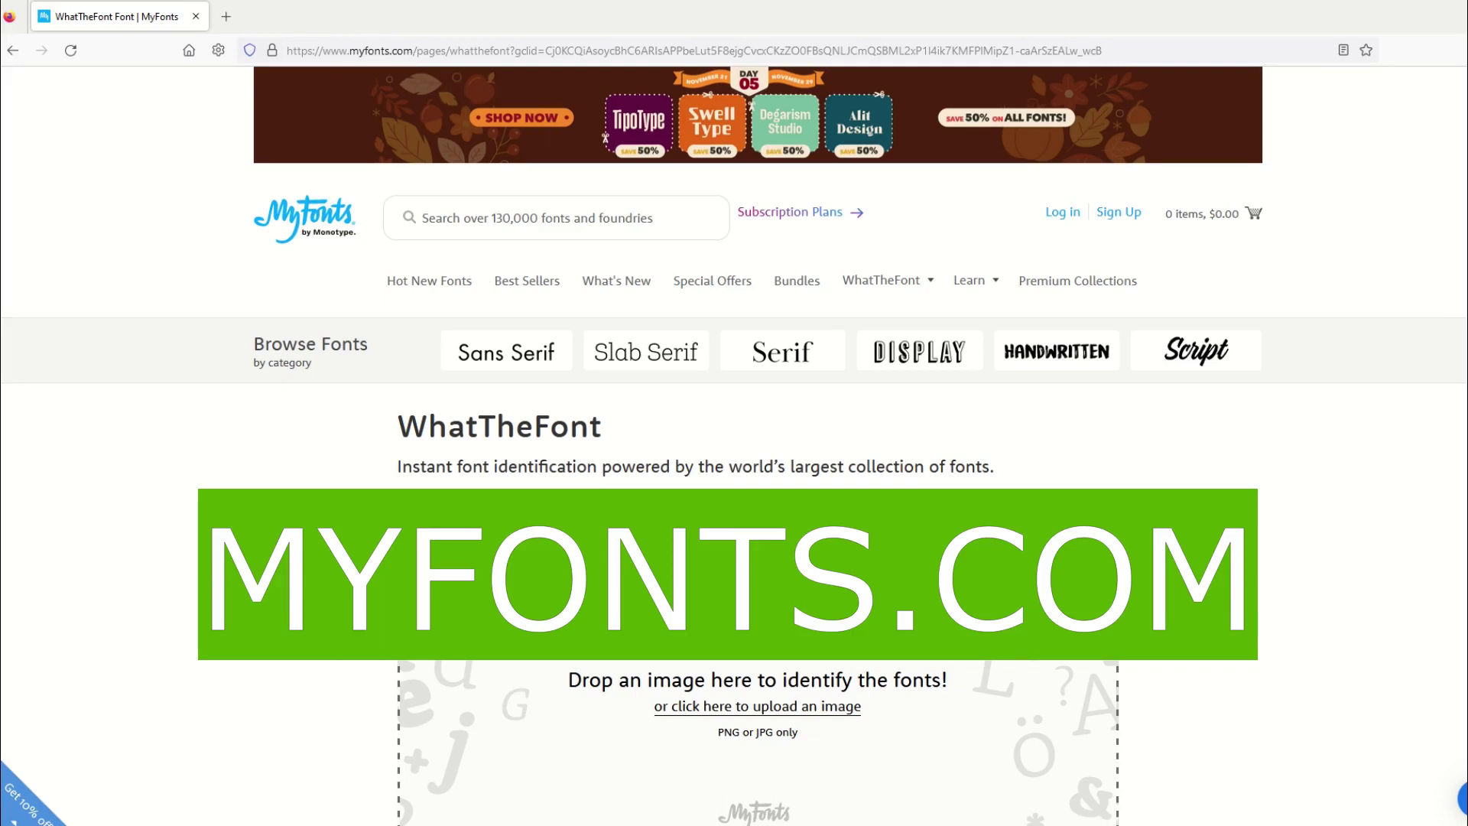
scroll(385, 513, down, 3)
scroll(385, 513, up, 3)
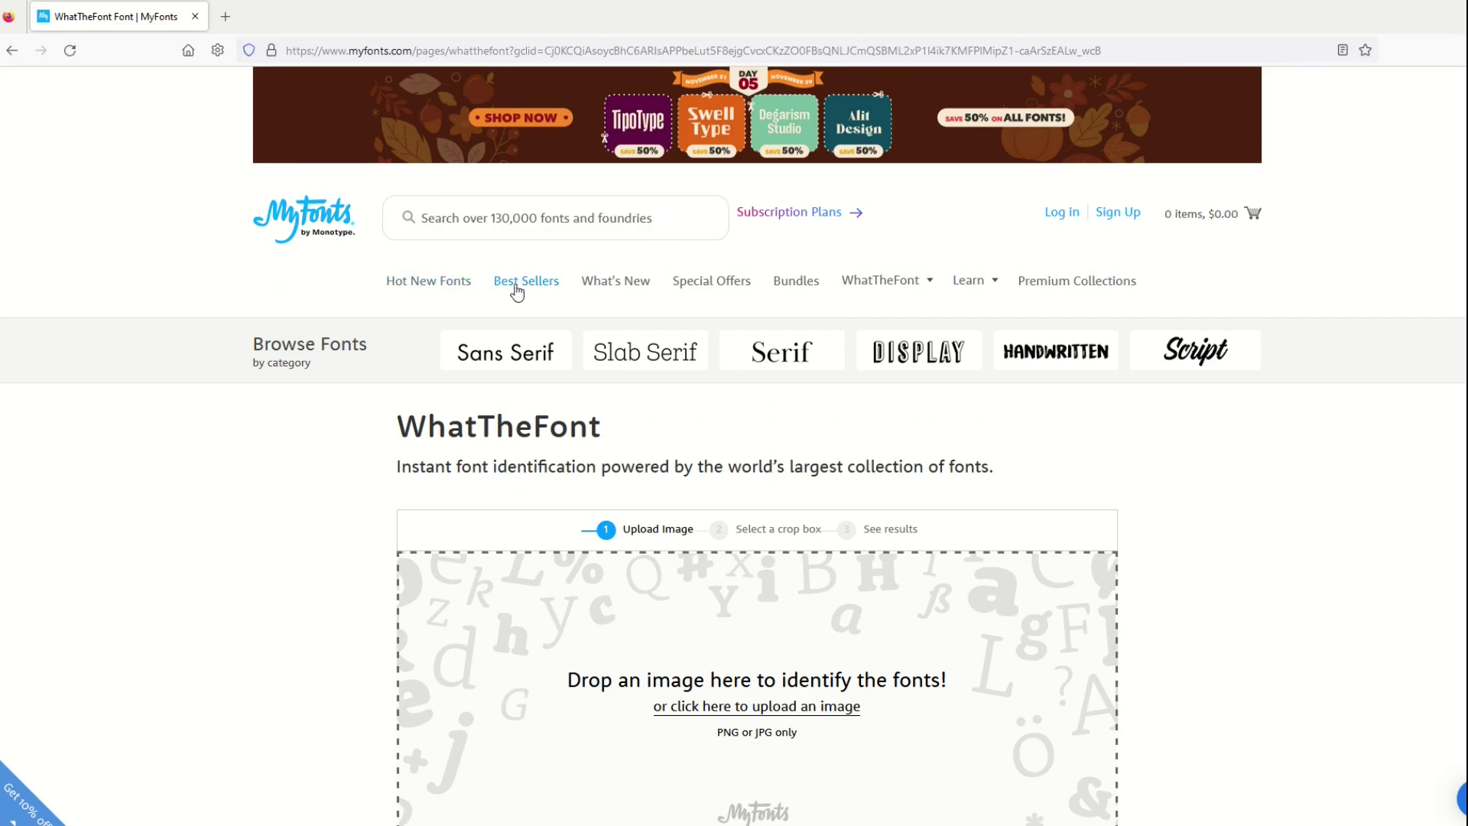
scroll(519, 302, down, 3)
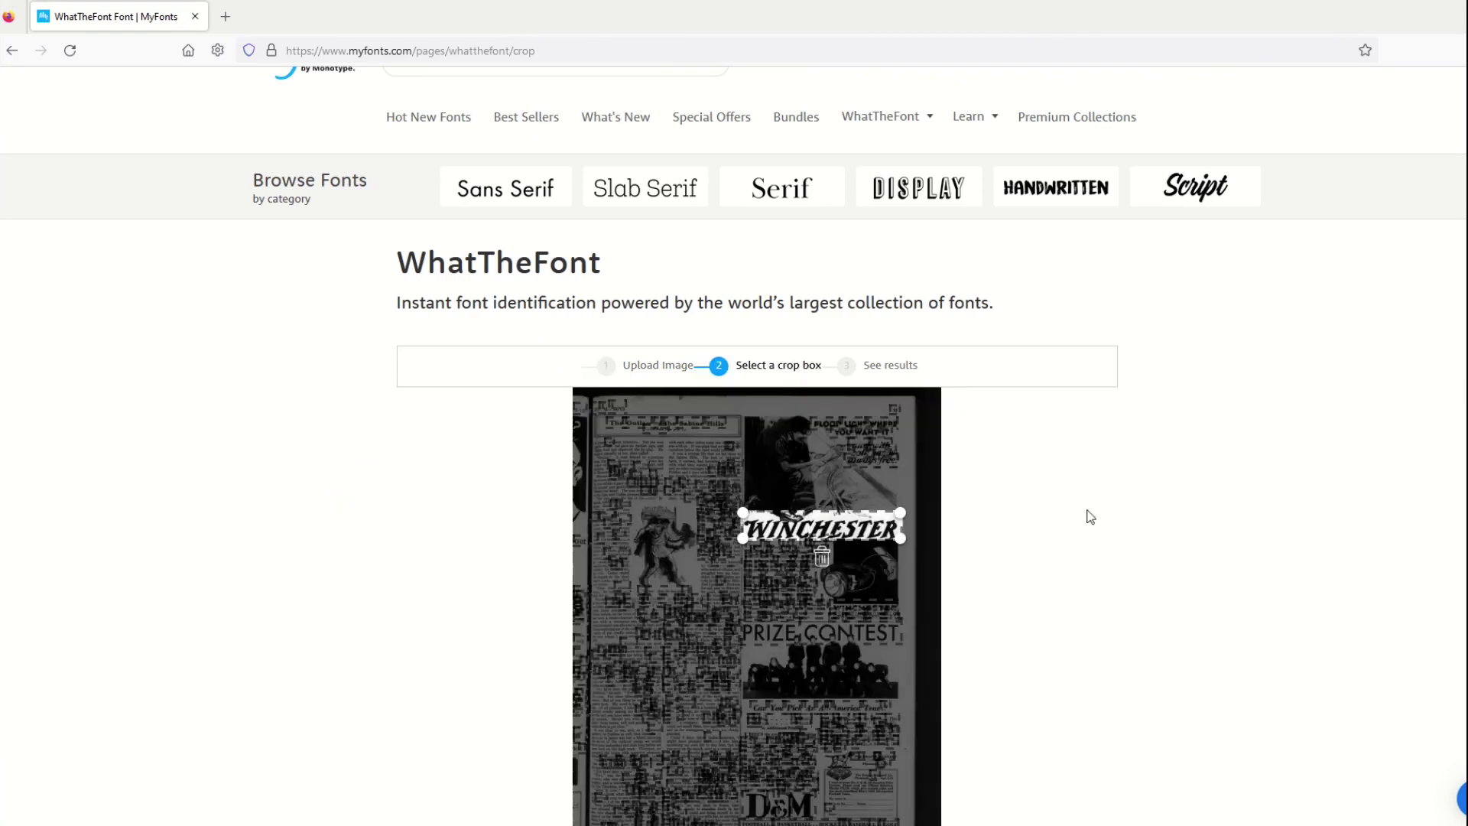
scroll(1097, 516, down, 2)
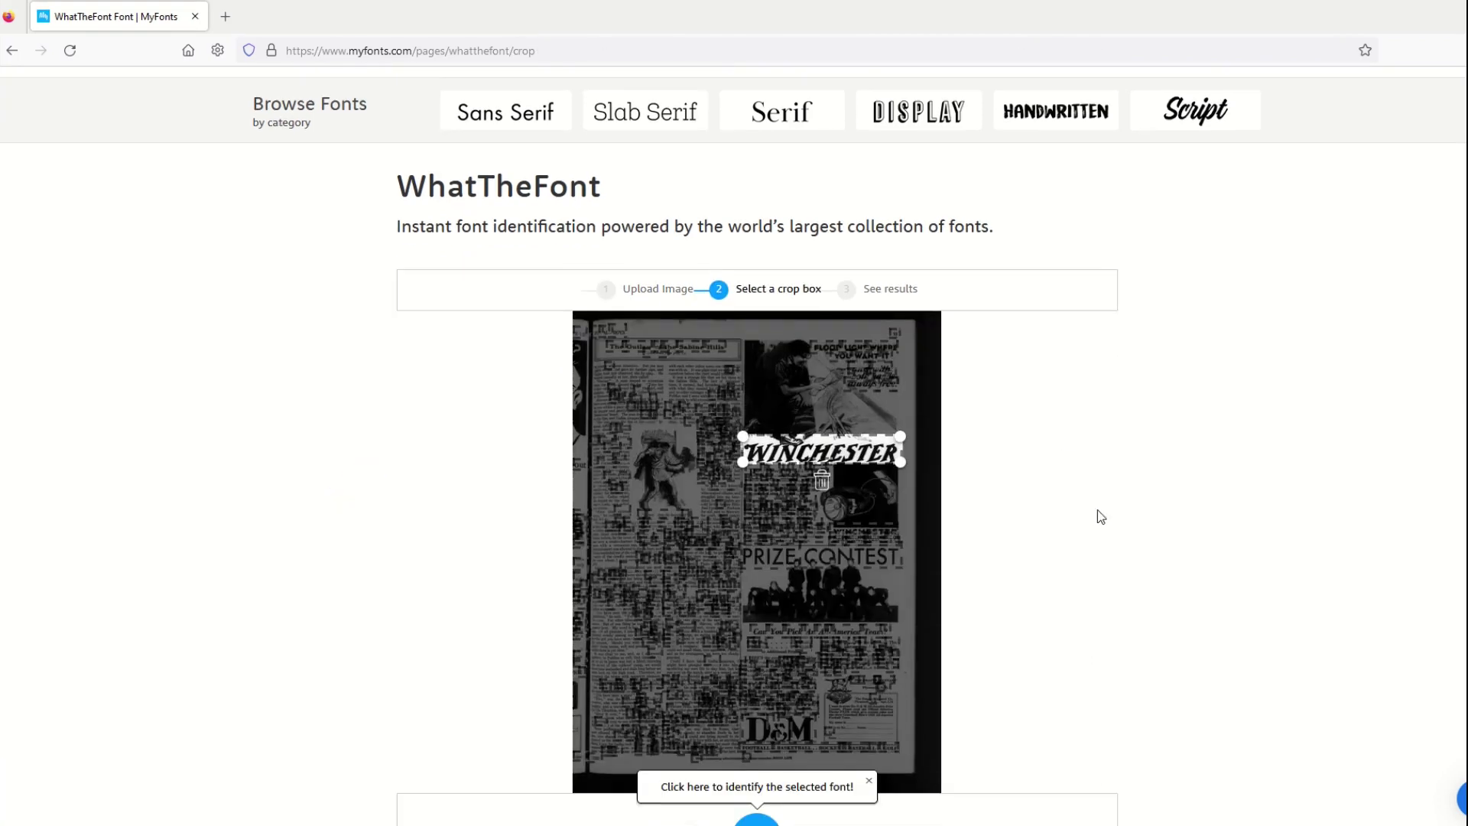
scroll(1098, 517, down, 2)
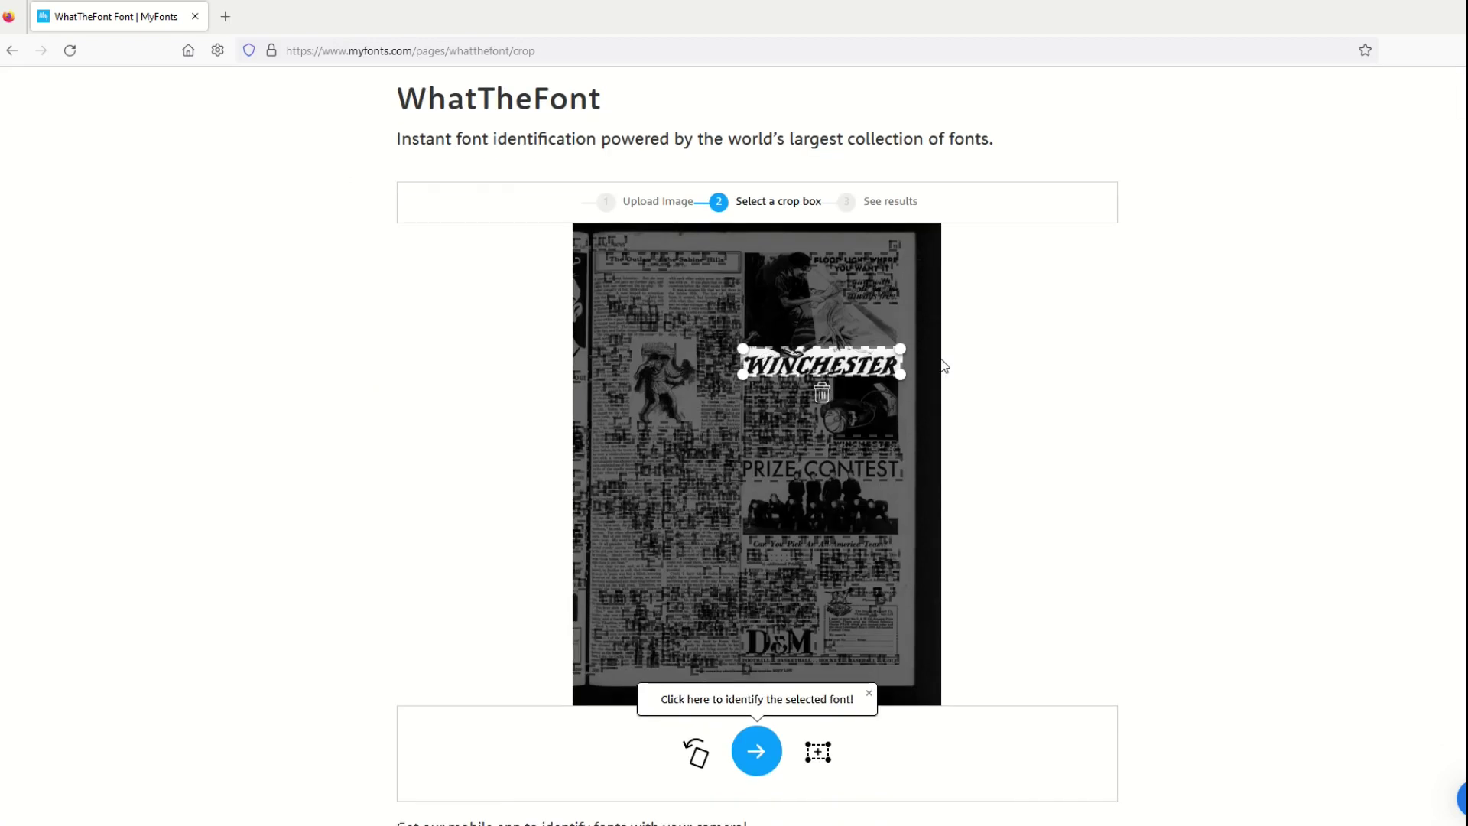
Step: Widen the WhatTheFont crop box so it fully encloses WINCHESTER
drag(743, 348, 735, 344)
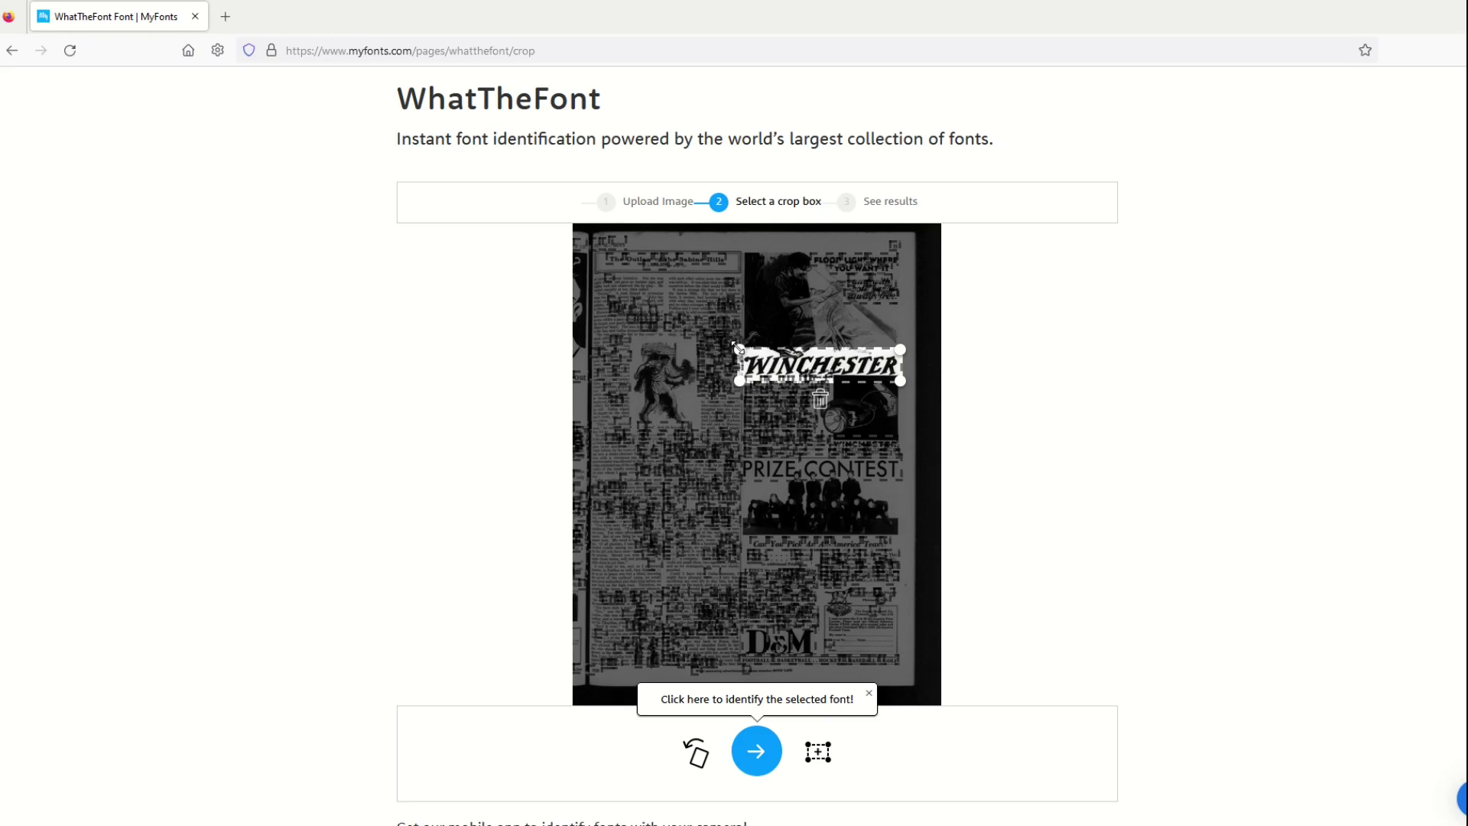
scroll(755, 667, down, 1)
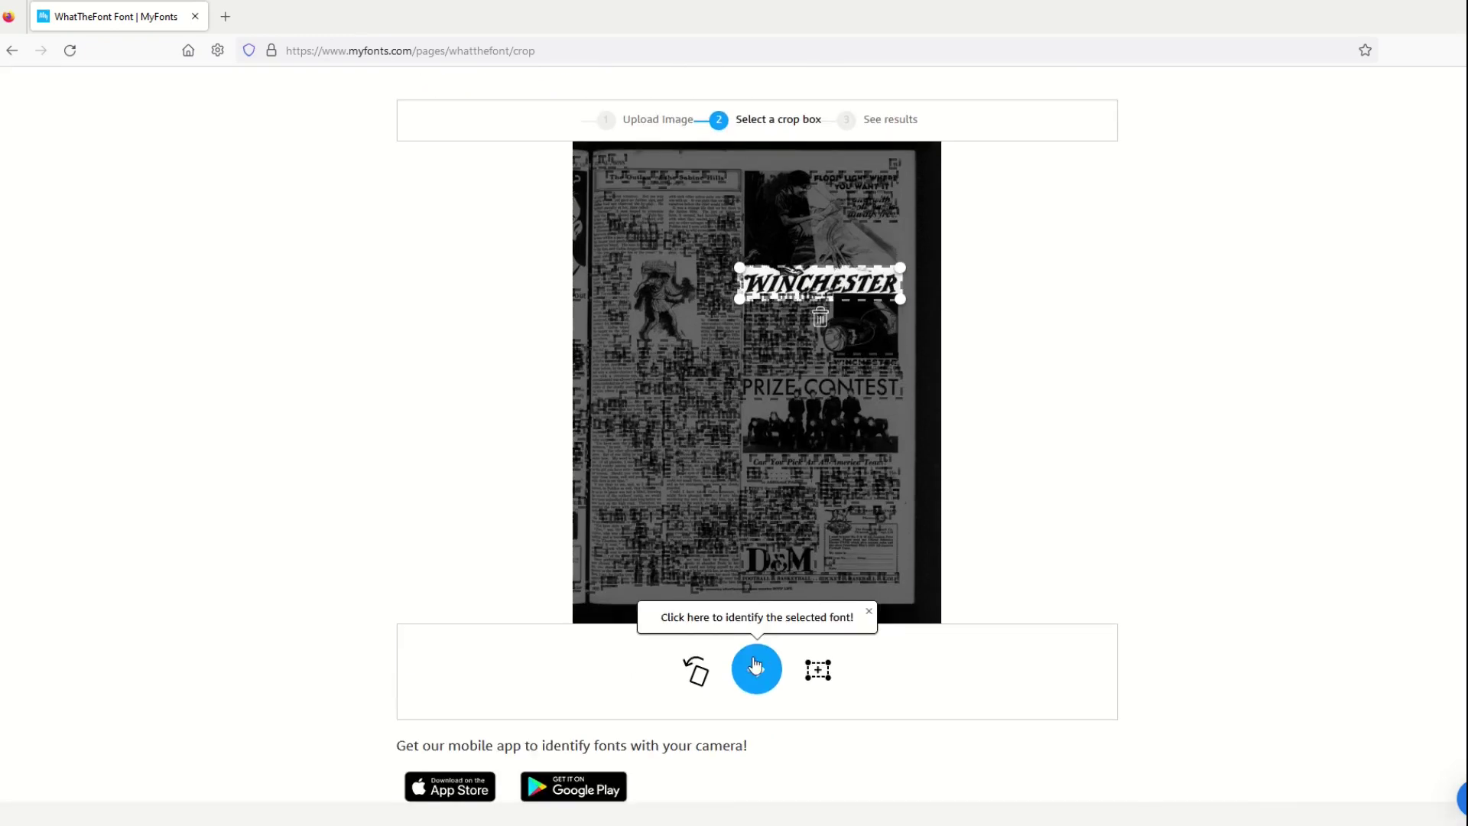
Step: Identify the cropped WINCHESTER font, with YWFT Blender Italic as the top match
click(756, 671)
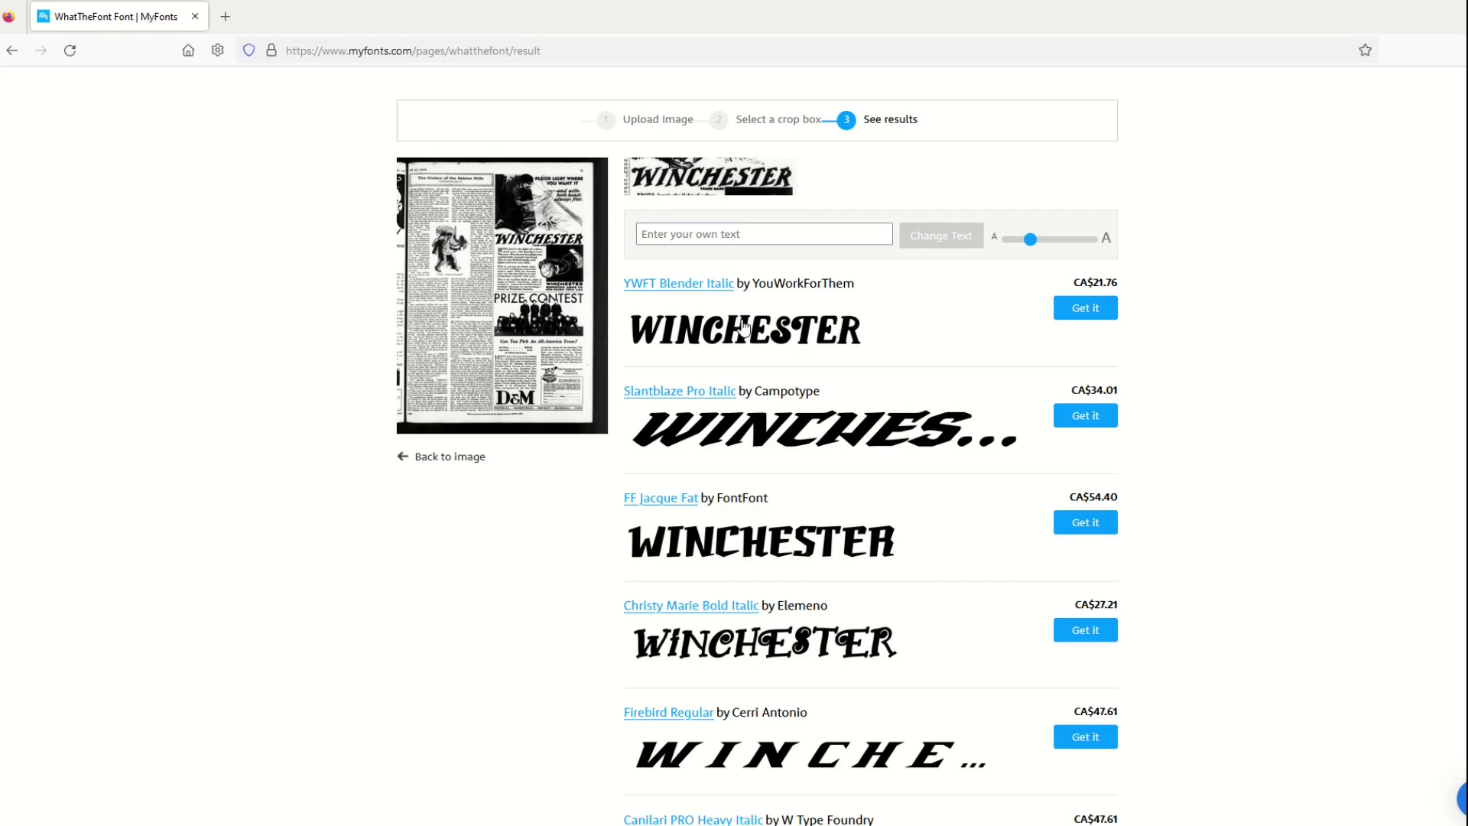
scroll(725, 431, down, 1)
scroll(725, 431, down, 2)
scroll(726, 430, down, 1)
scroll(725, 431, down, 1)
scroll(724, 431, up, 2)
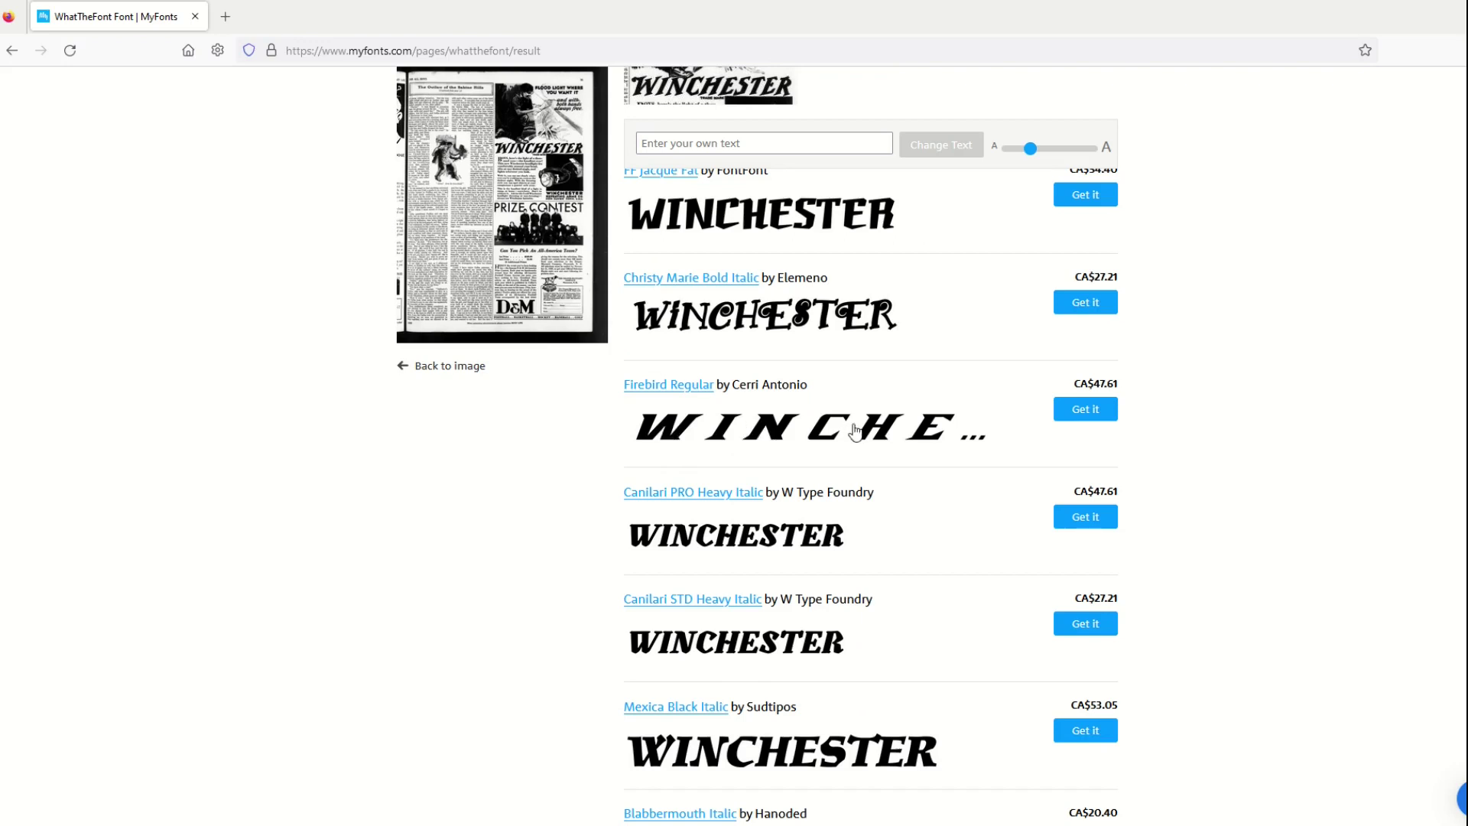
scroll(751, 396, down, 5)
scroll(750, 396, down, 3)
scroll(1193, 404, down, 2)
scroll(1135, 422, down, 3)
scroll(908, 514, up, 10)
scroll(908, 519, down, 1)
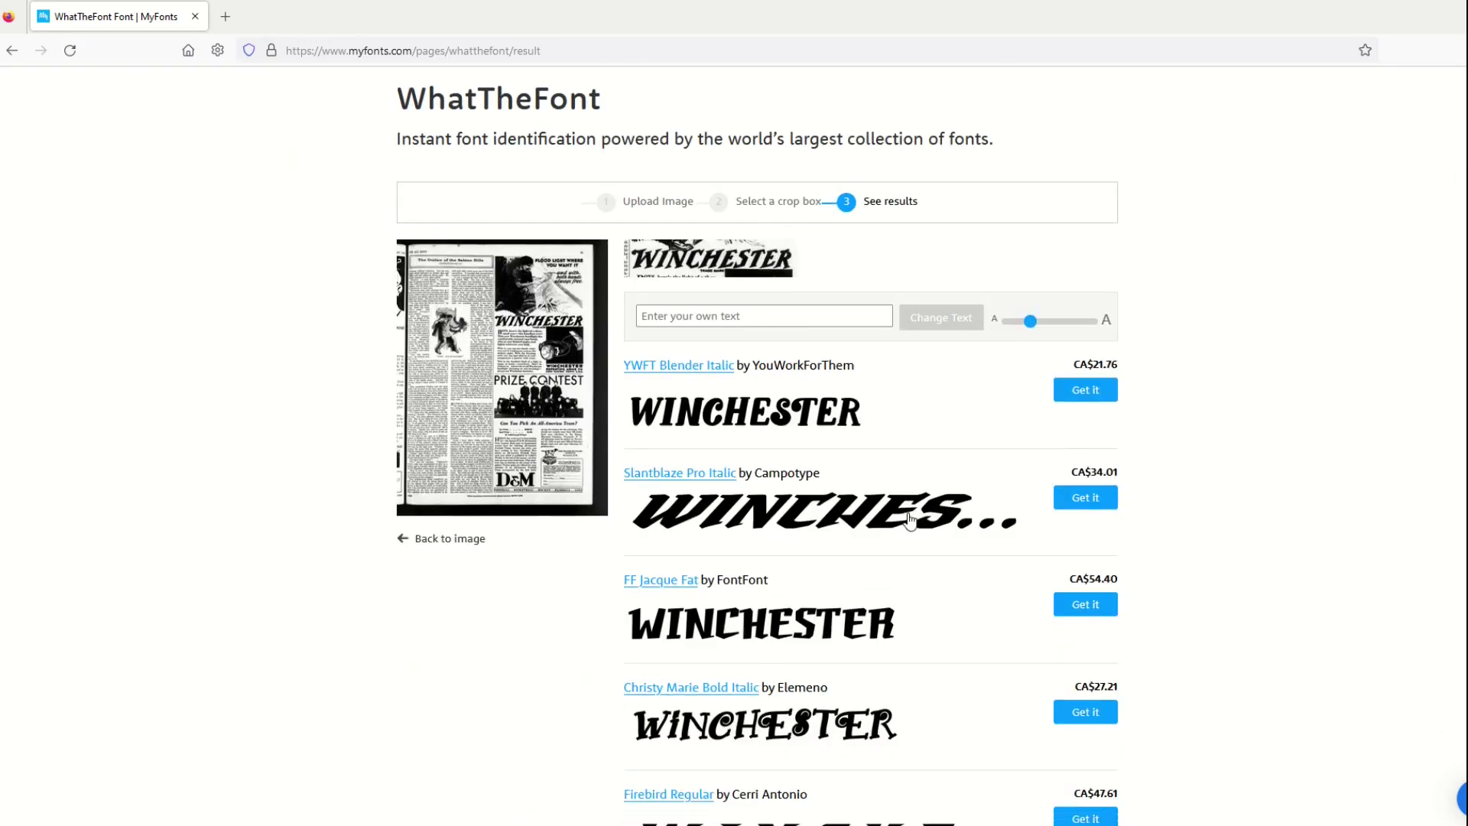
scroll(907, 518, down, 2)
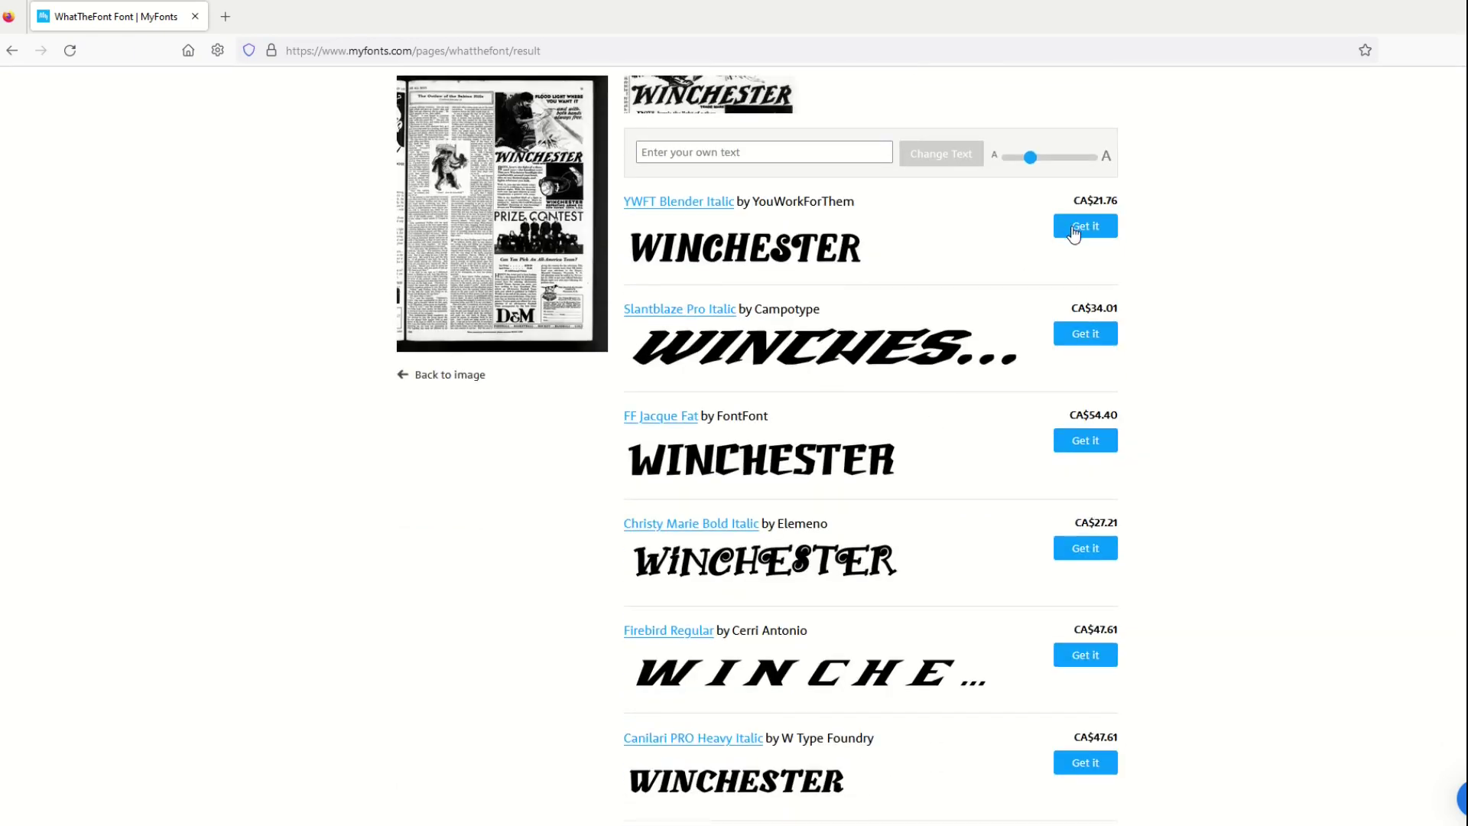
scroll(1015, 394, down, 2)
scroll(1007, 403, down, 1)
scroll(1007, 404, down, 2)
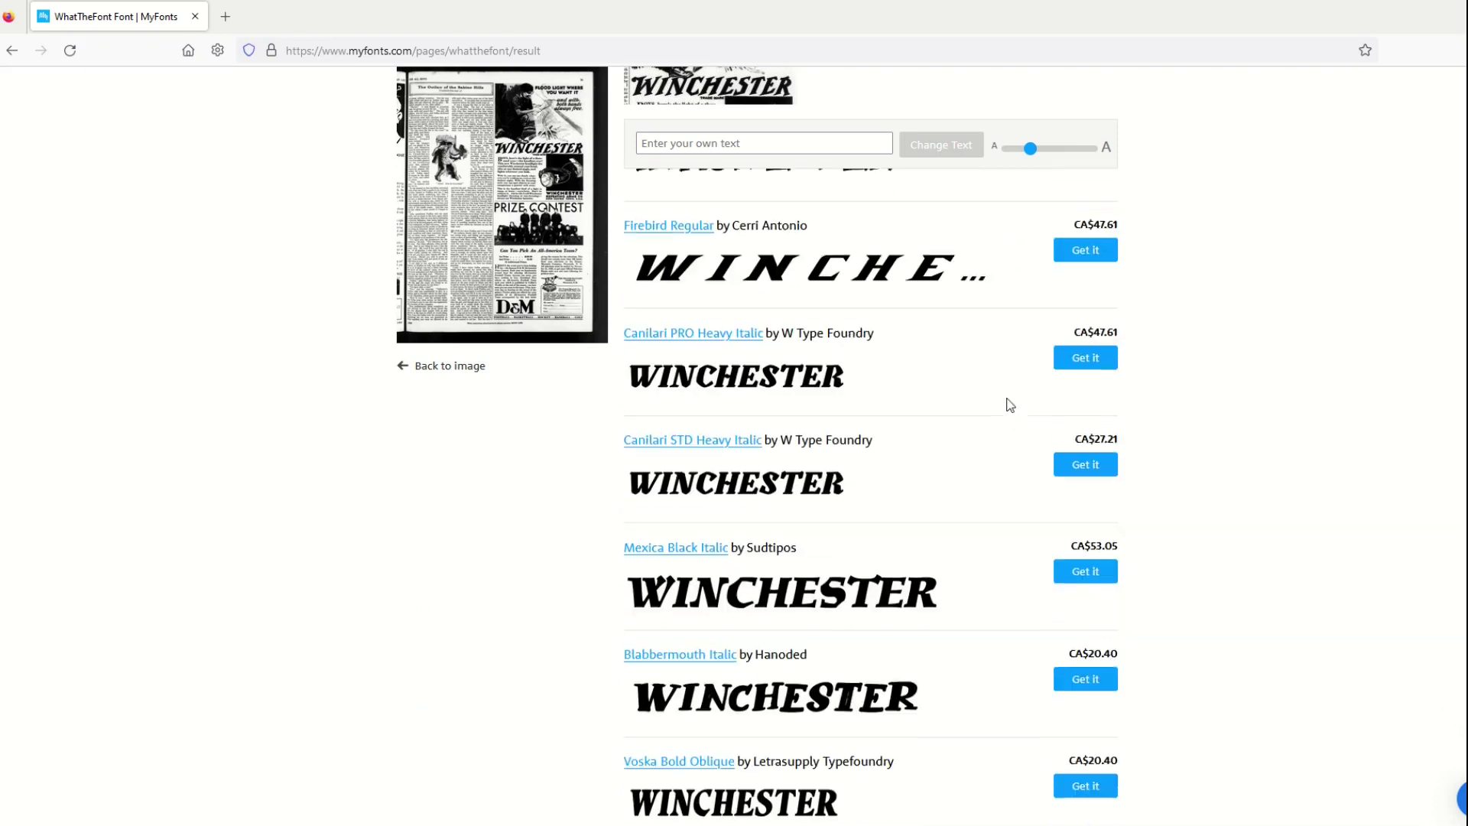
scroll(756, 459, up, 2)
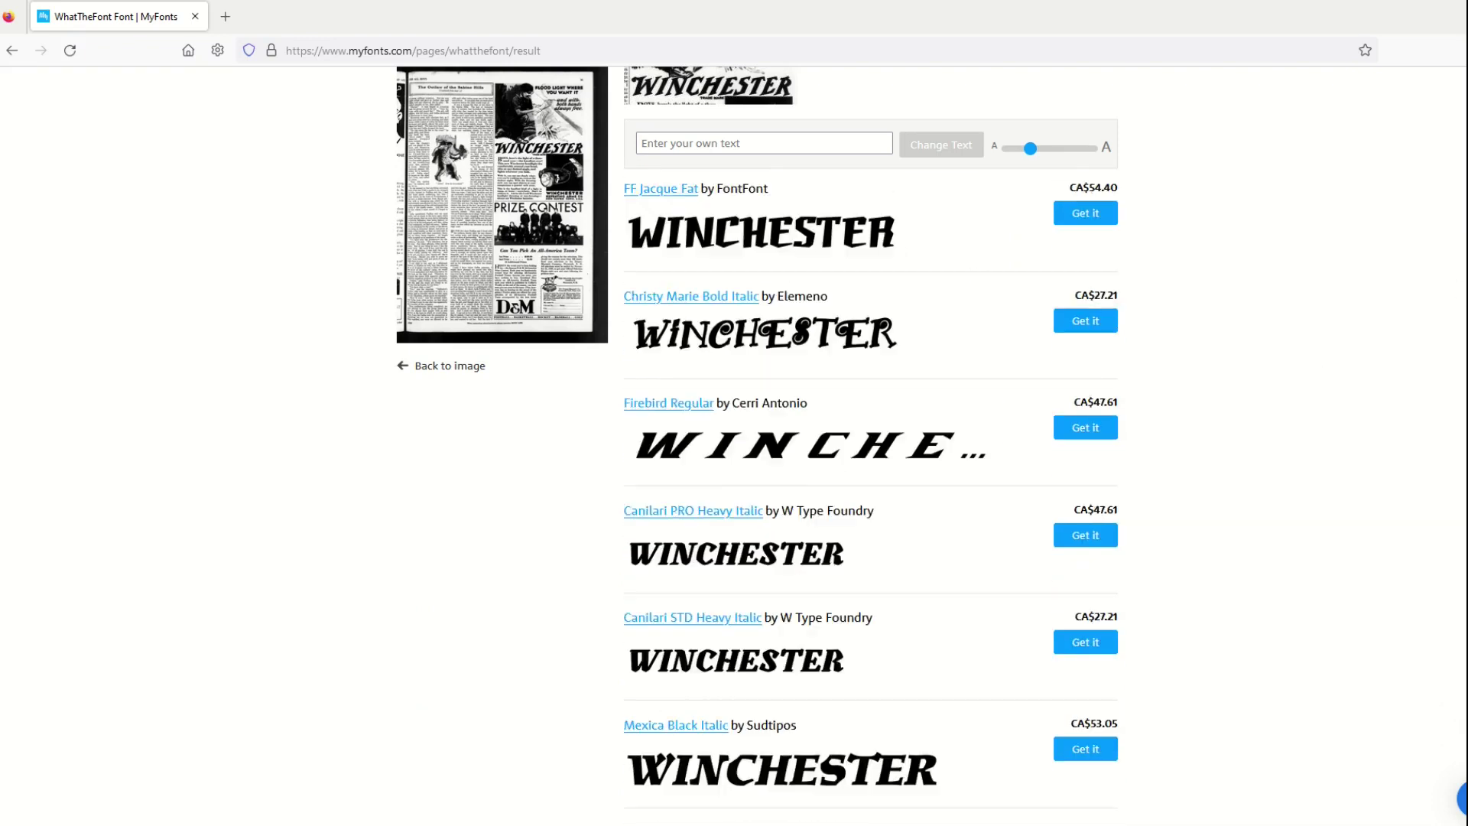
scroll(757, 458, up, 10)
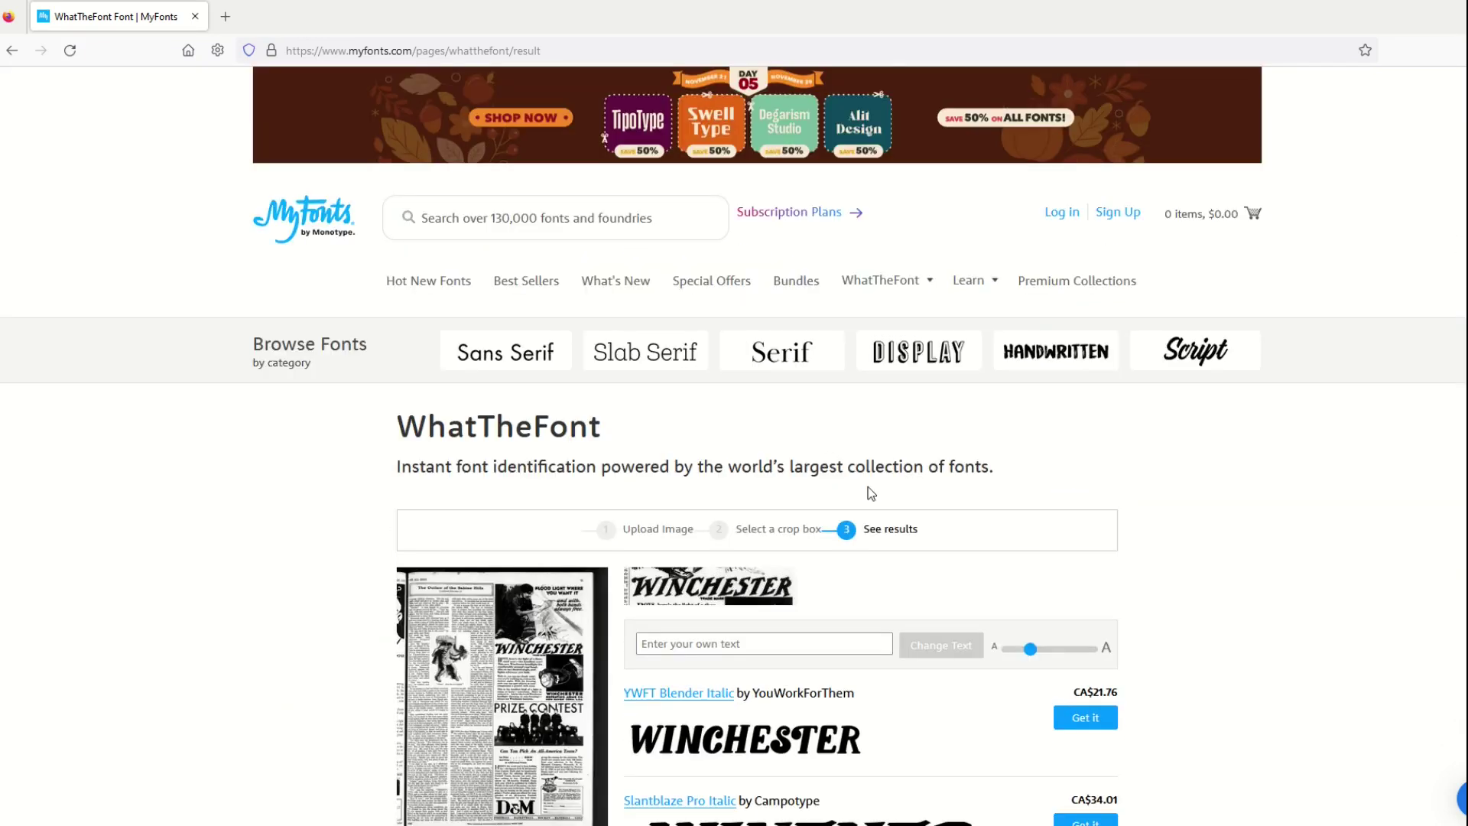
scroll(871, 523, down, 2)
scroll(875, 524, down, 3)
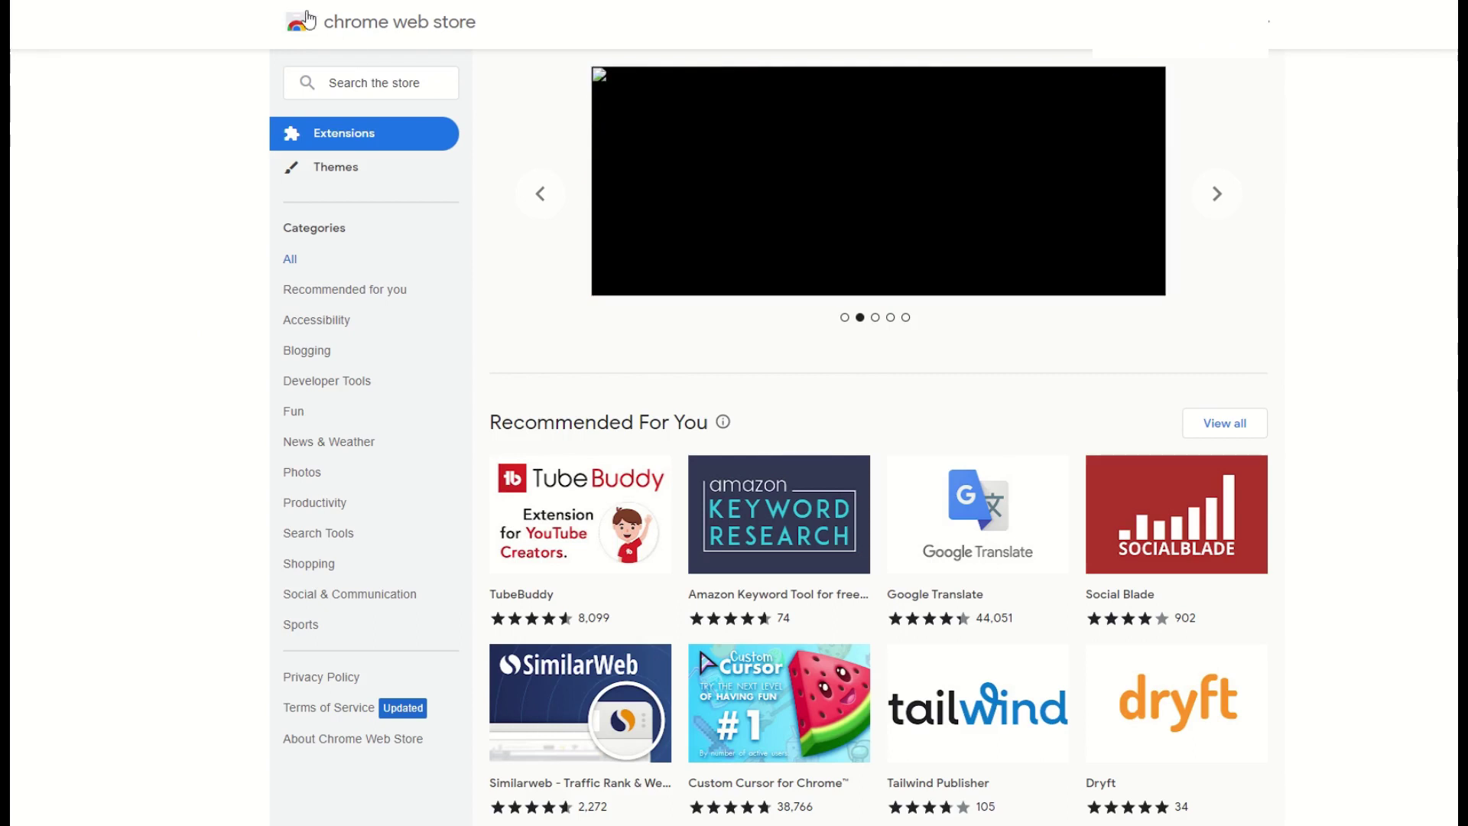
Step: Search the Chrome Web Store for 'WHATFONT' and install the WhatFont extension
click(367, 85)
text(WHATFONT)
key(Return)
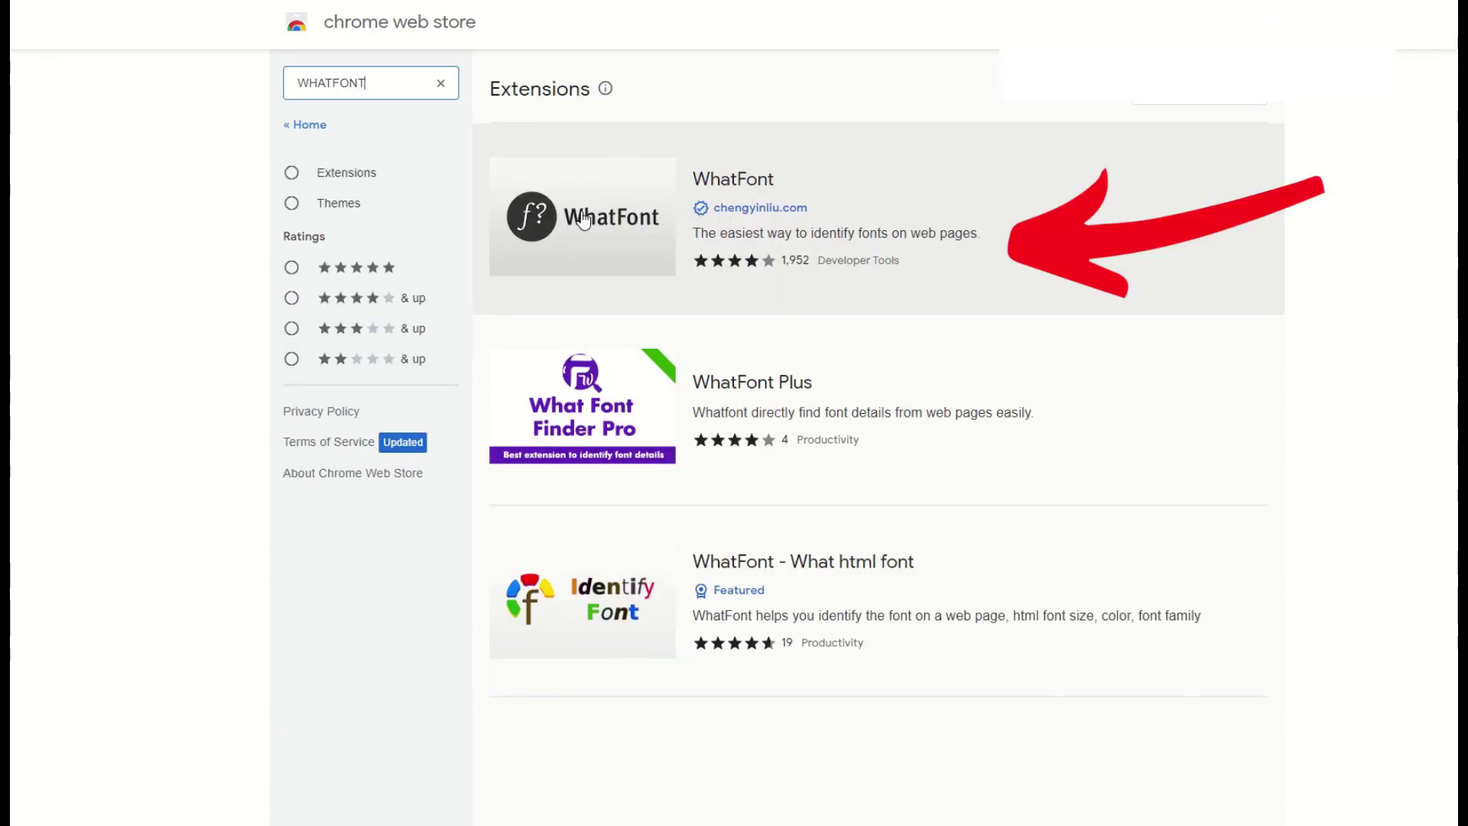
click(700, 181)
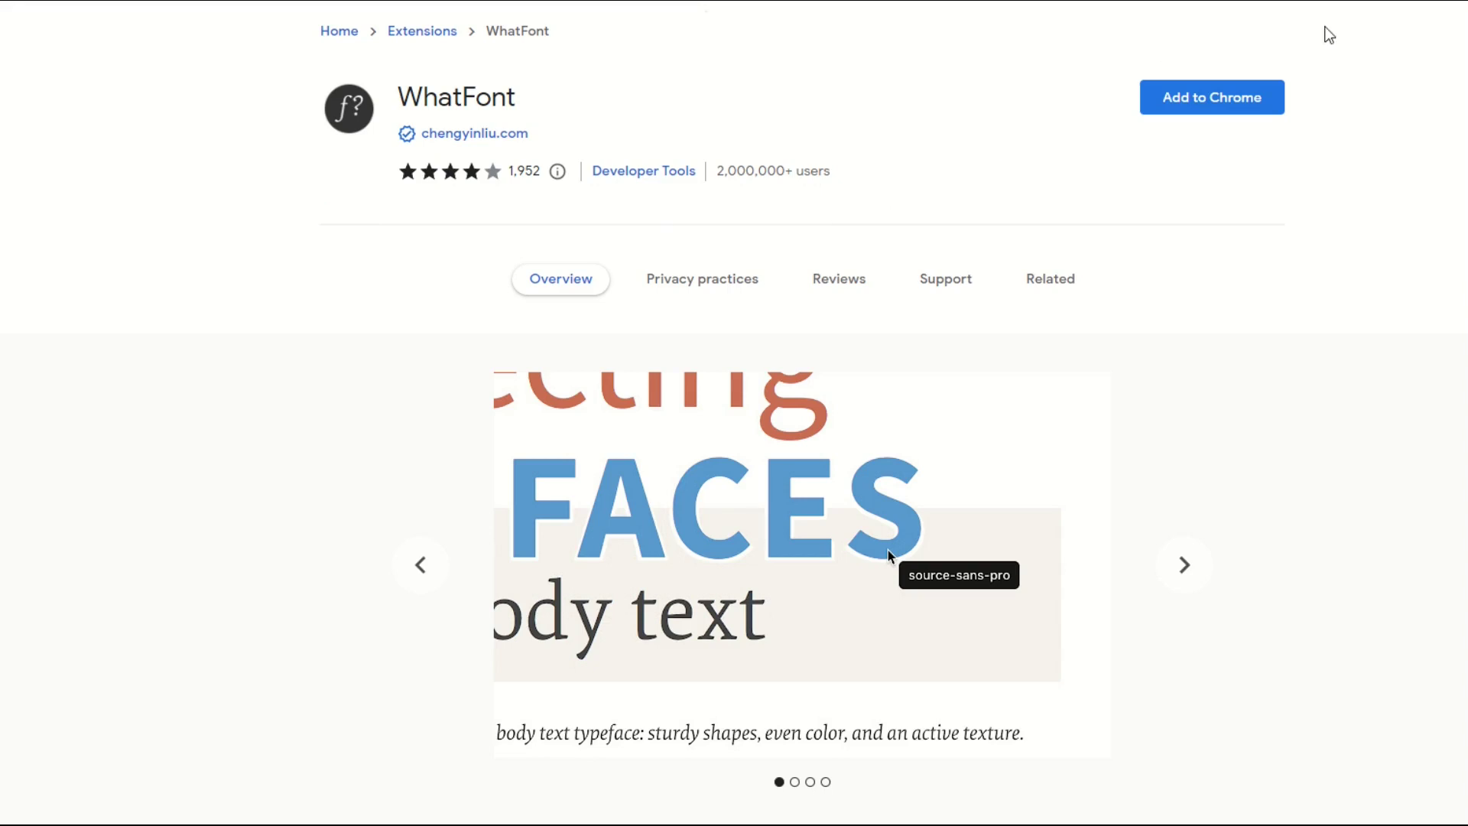
click(1193, 101)
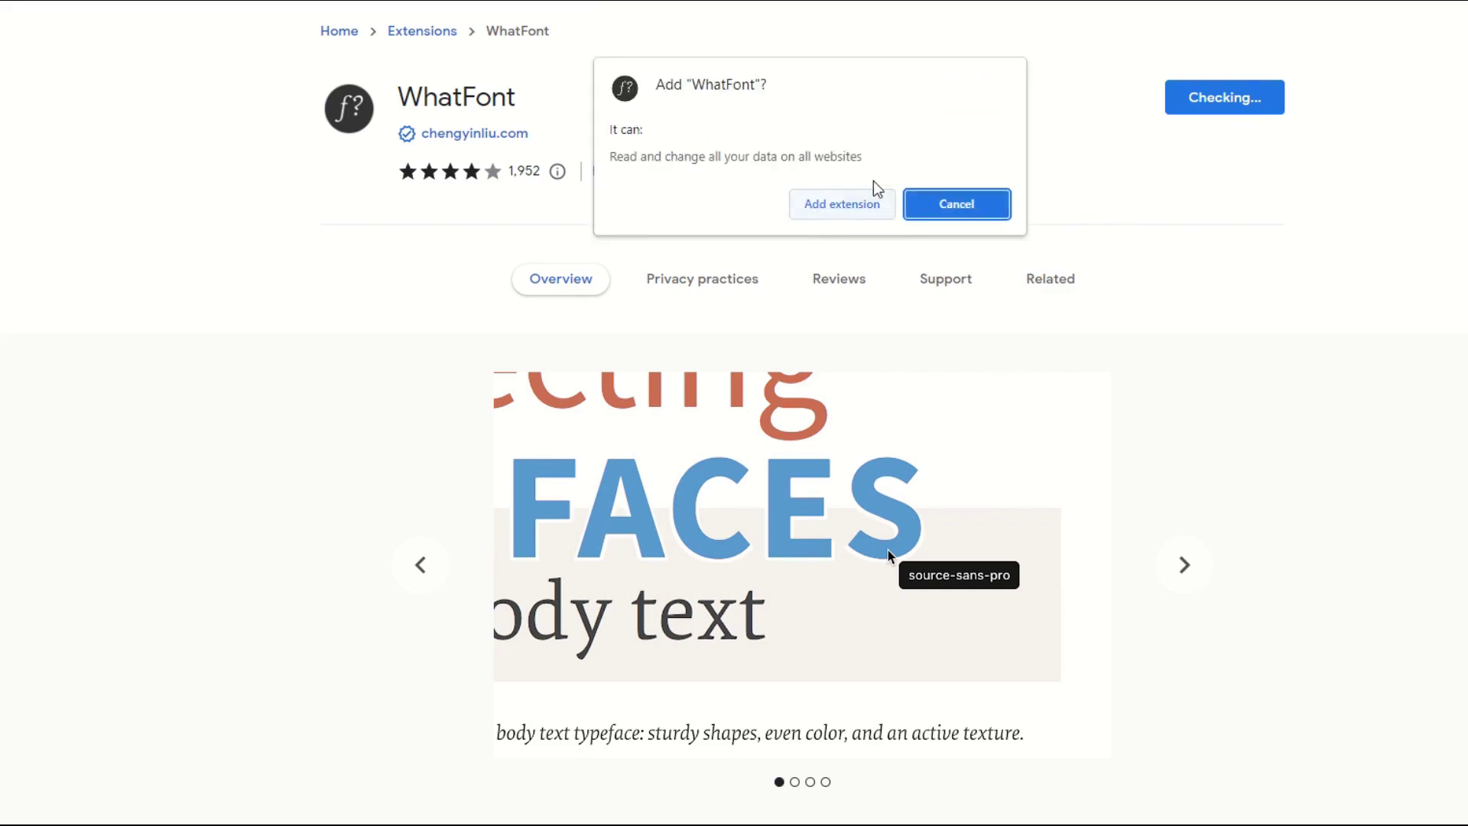
click(818, 205)
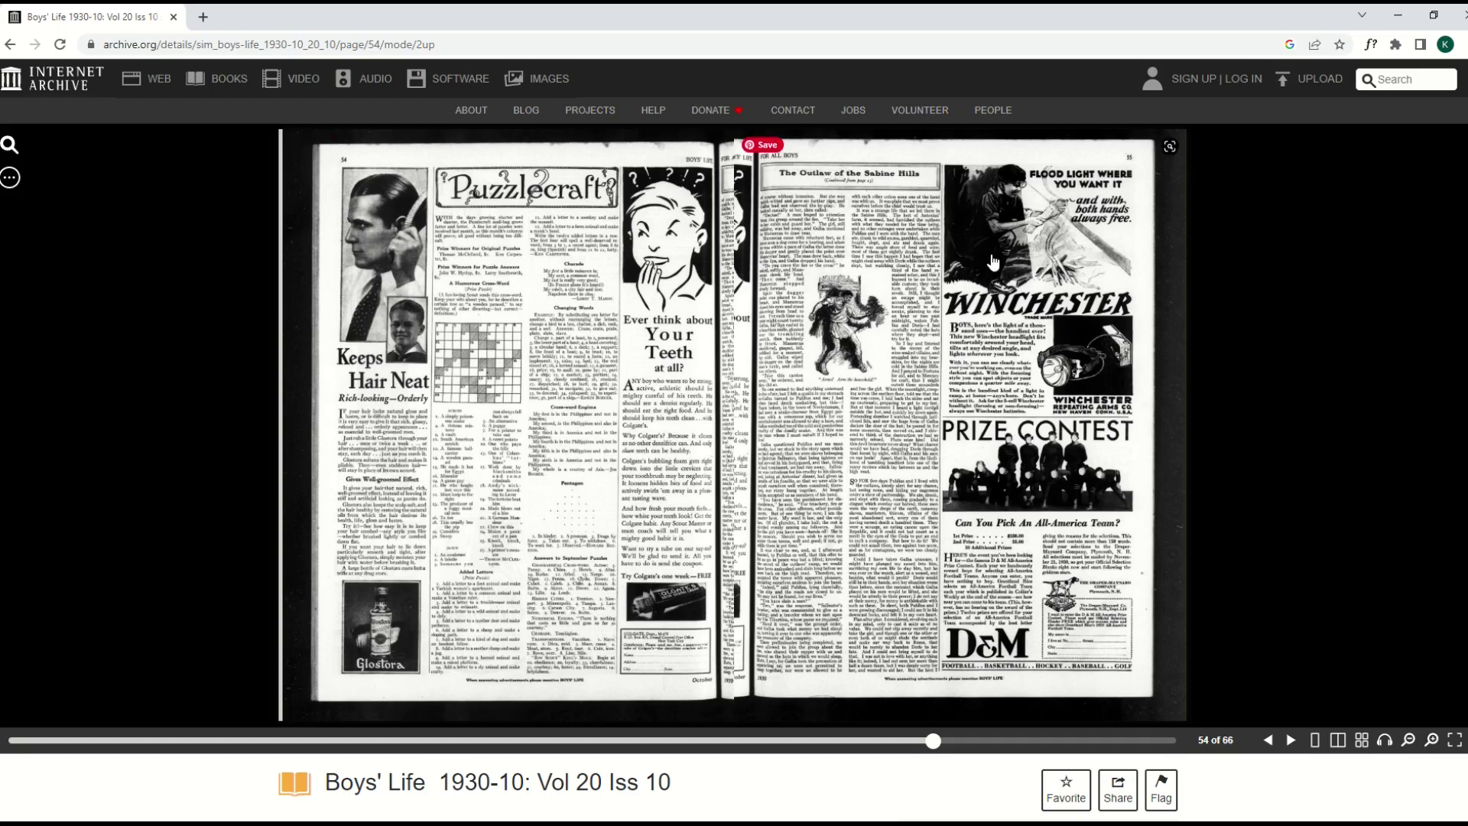
mouse_move(1370, 45)
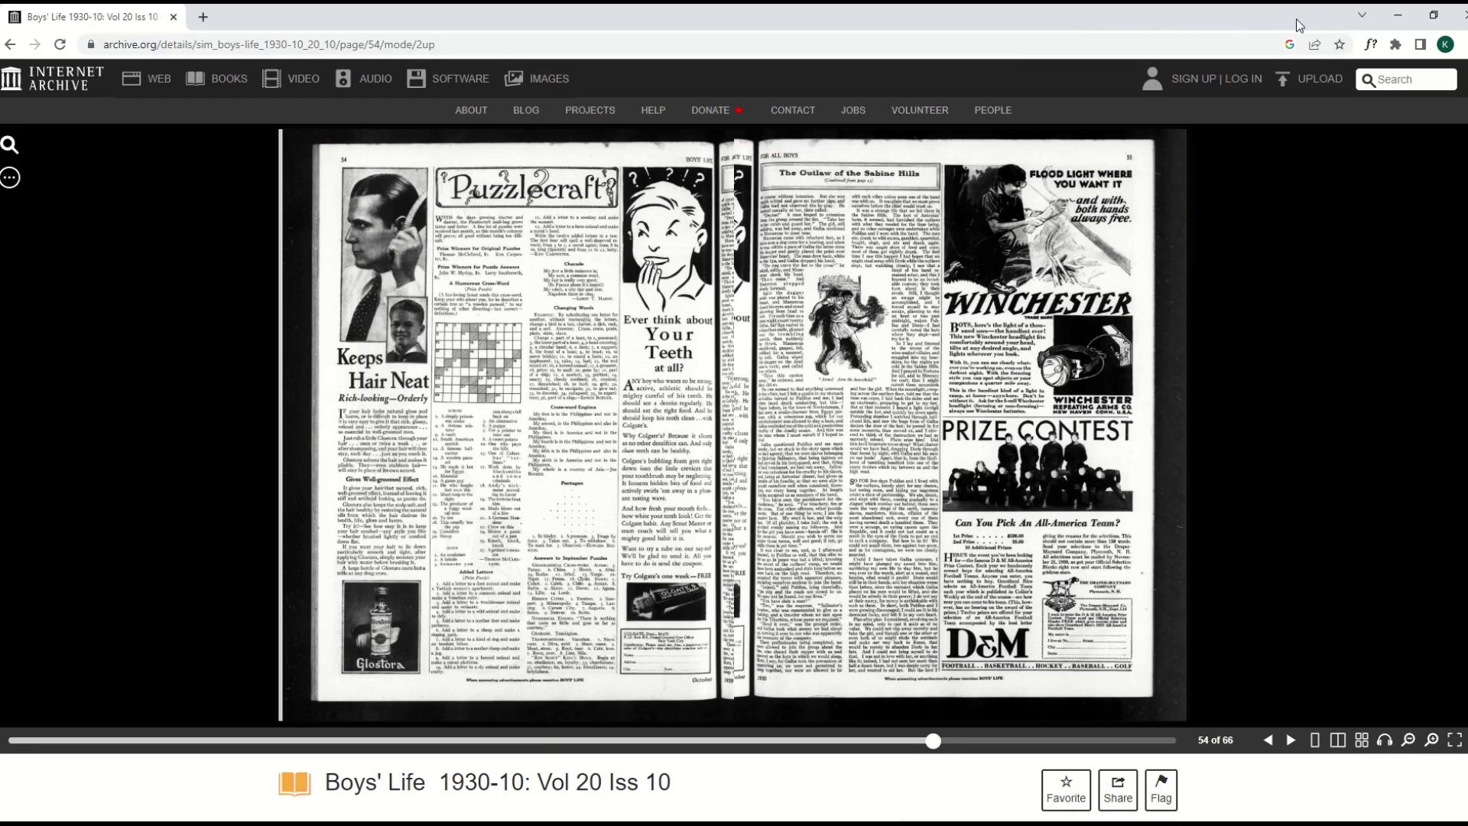
Step: Enable WhatFont on the Boys' Life viewer, check the Georgia 400 details, then close them
click(1372, 46)
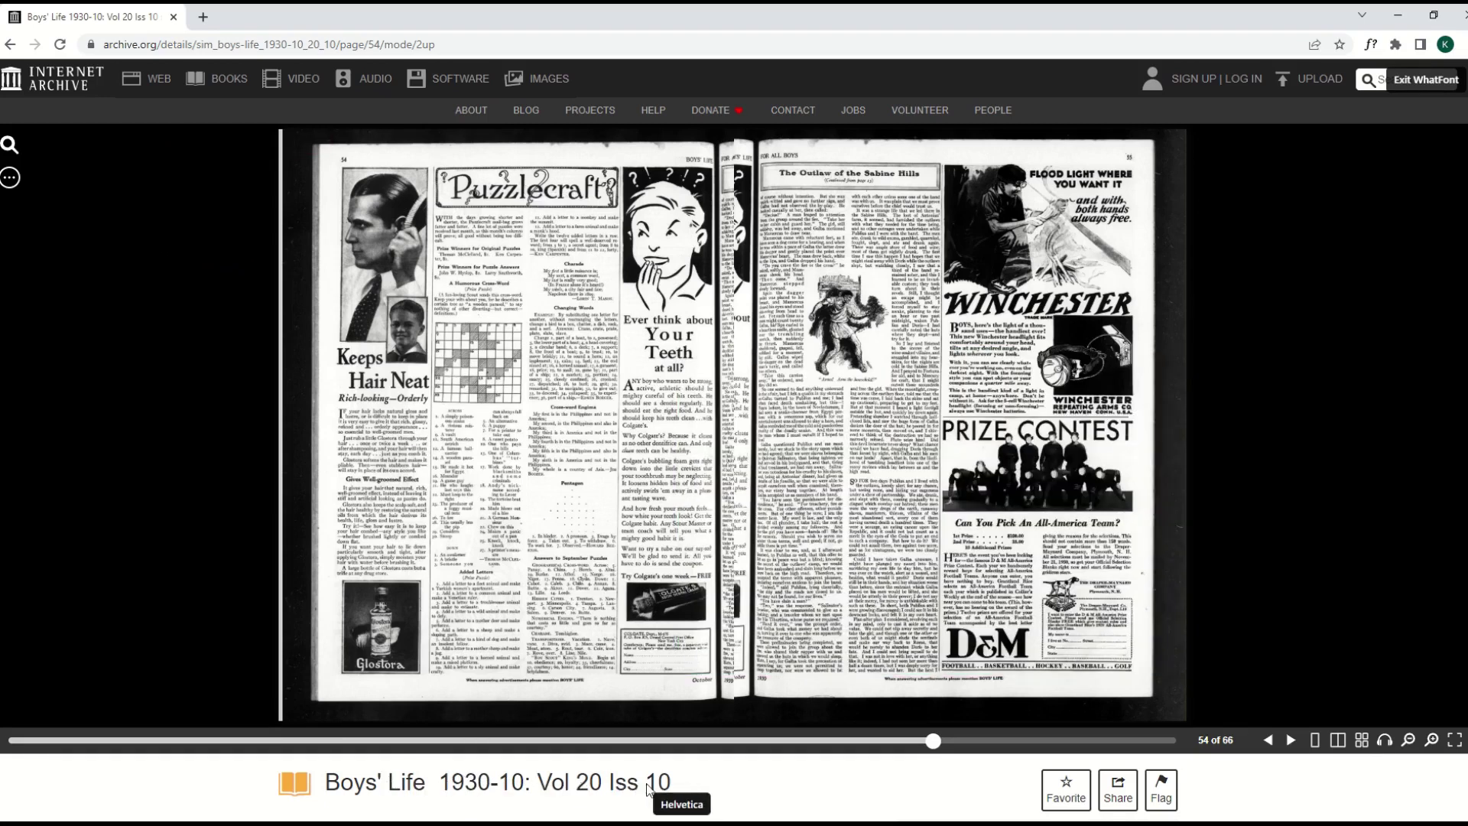
mouse_move(560, 197)
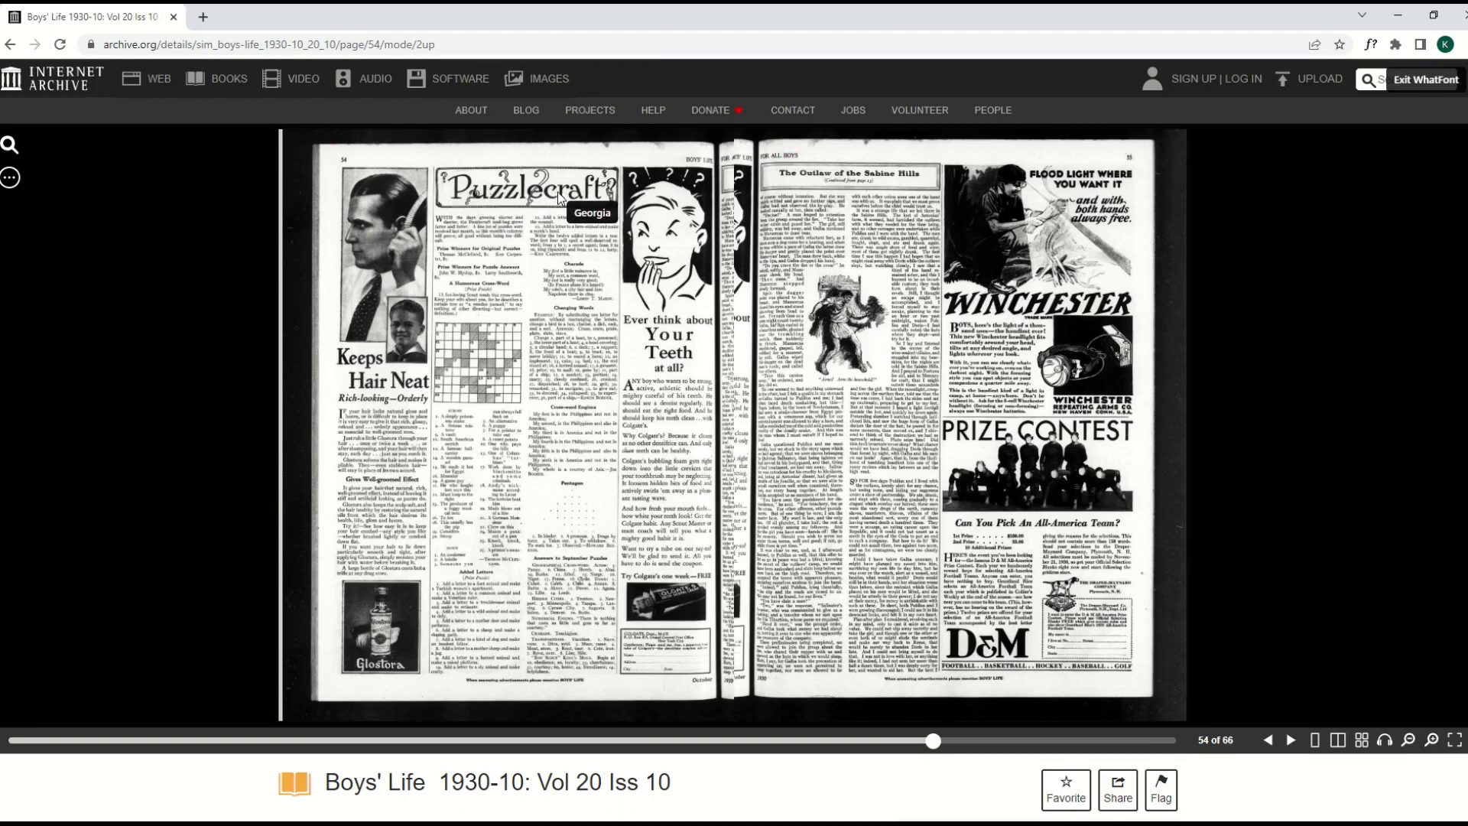
click(558, 197)
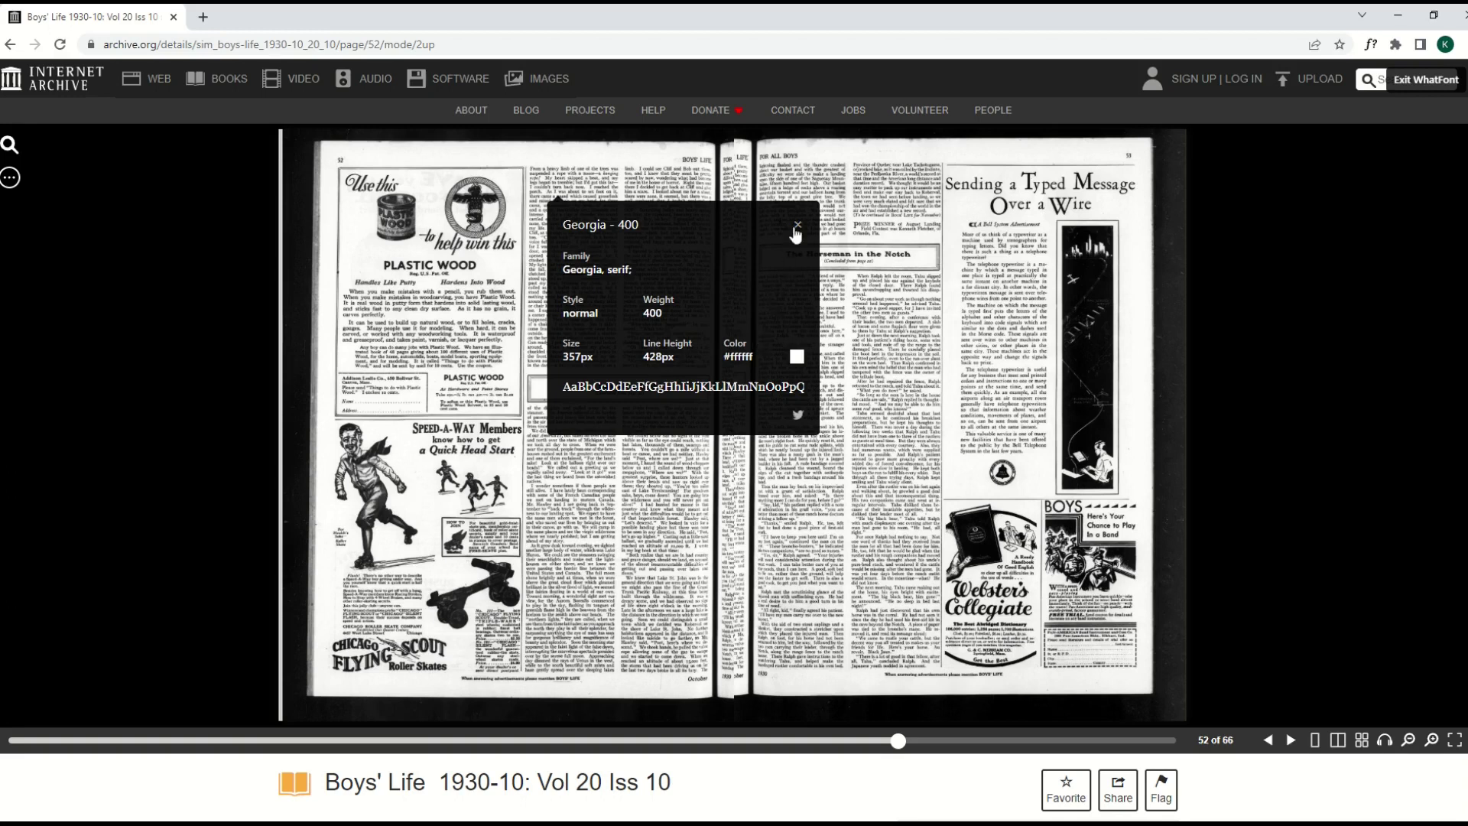
click(795, 228)
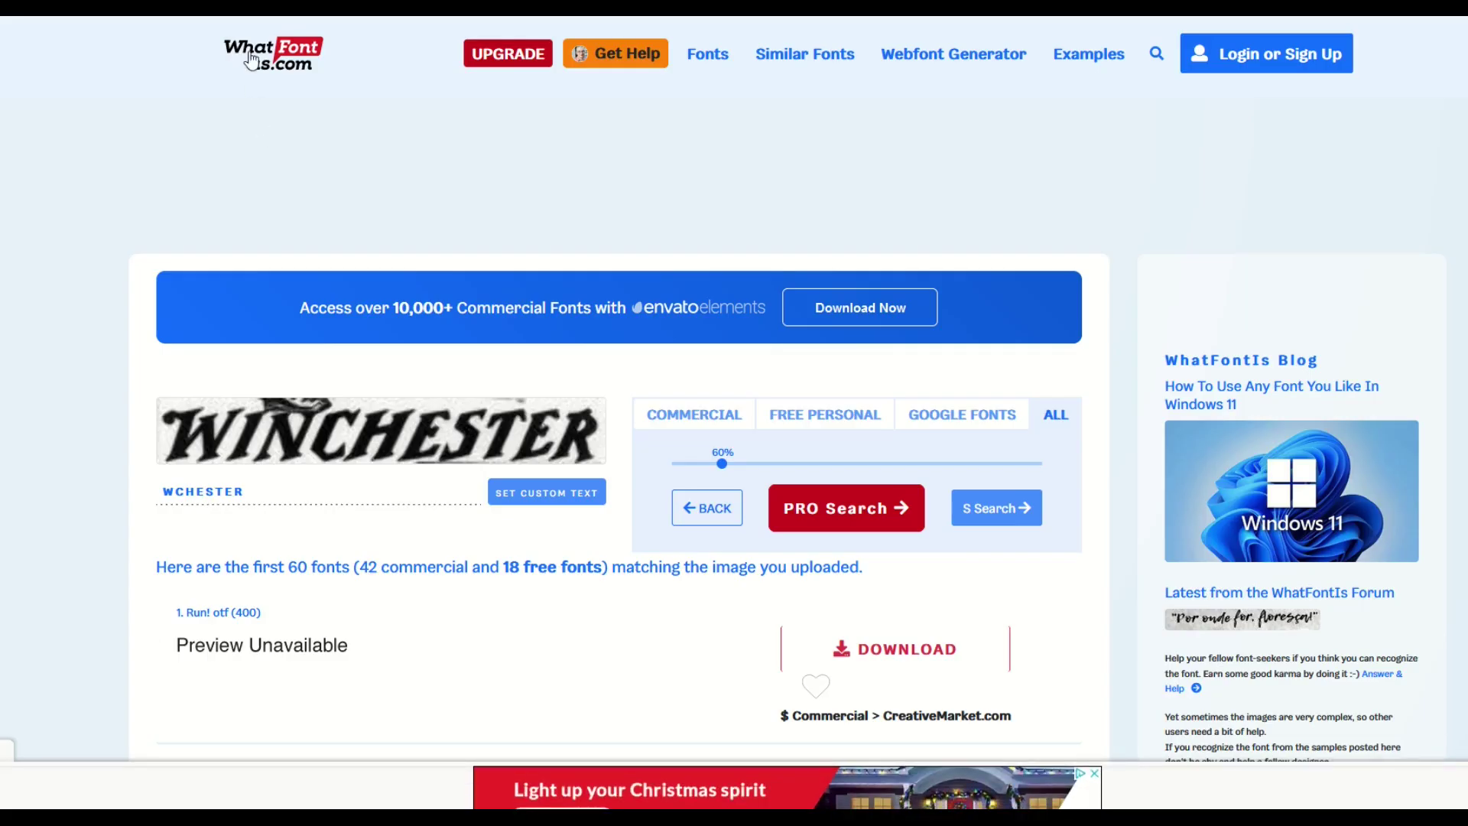
scroll(283, 102, down, 3)
scroll(292, 116, down, 4)
scroll(293, 150, down, 1)
scroll(296, 180, down, 1)
scroll(295, 180, down, 2)
scroll(297, 181, down, 3)
scroll(297, 180, down, 2)
scroll(293, 172, up, 1)
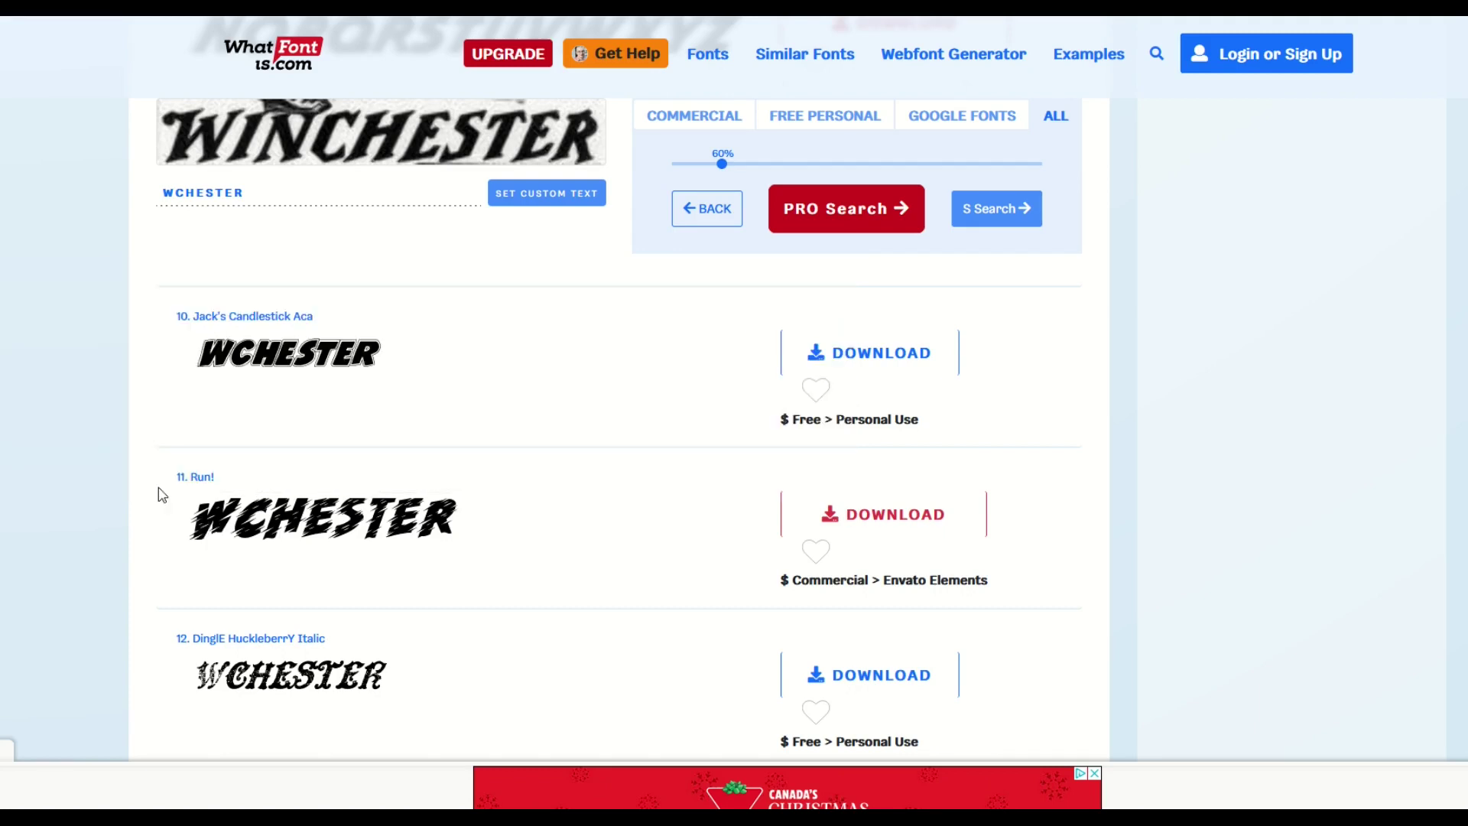
Step: Open result 11, the Run! font page, and dismiss the Black Friday ad
click(189, 484)
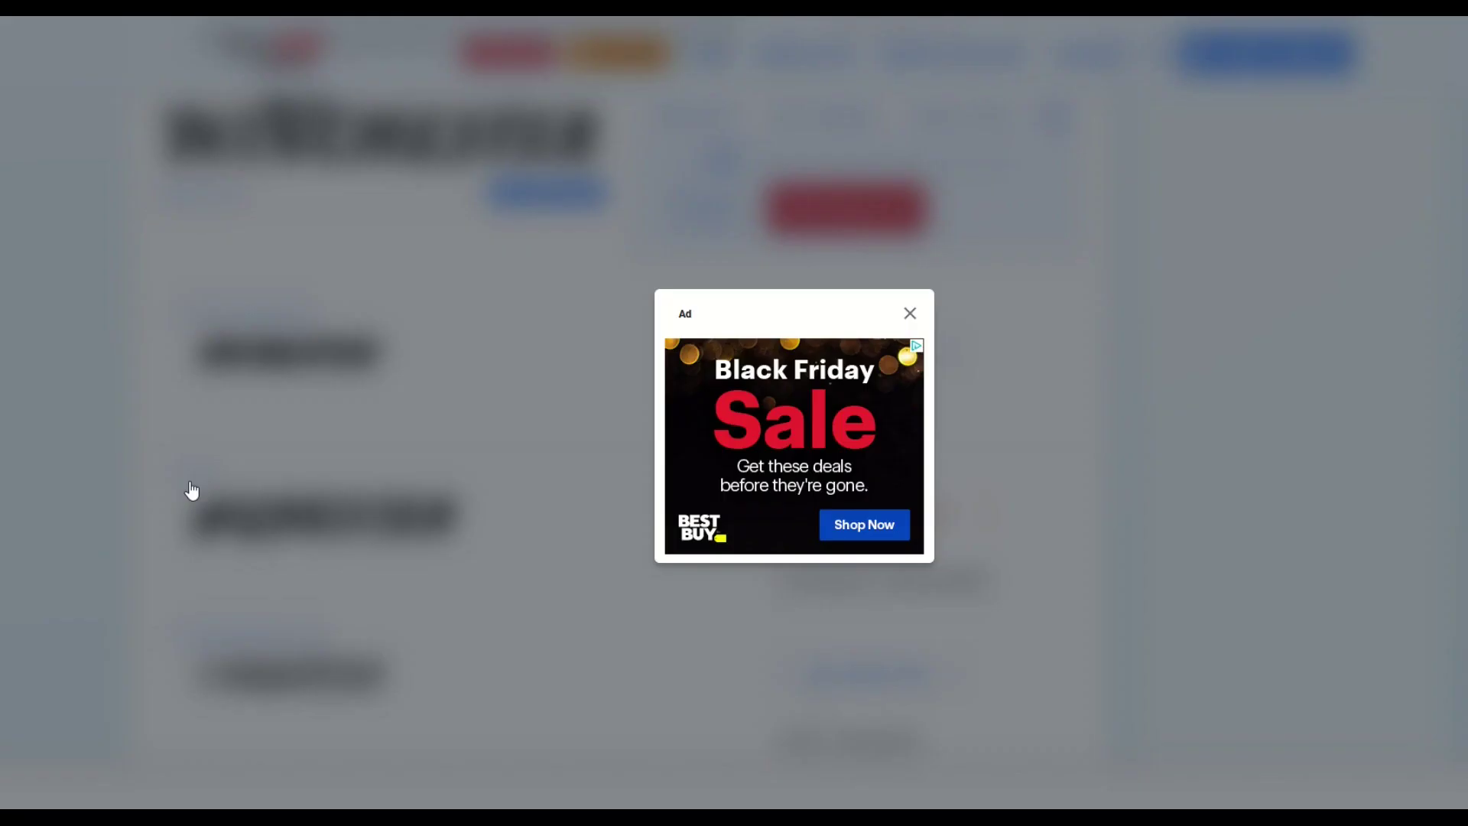
click(909, 313)
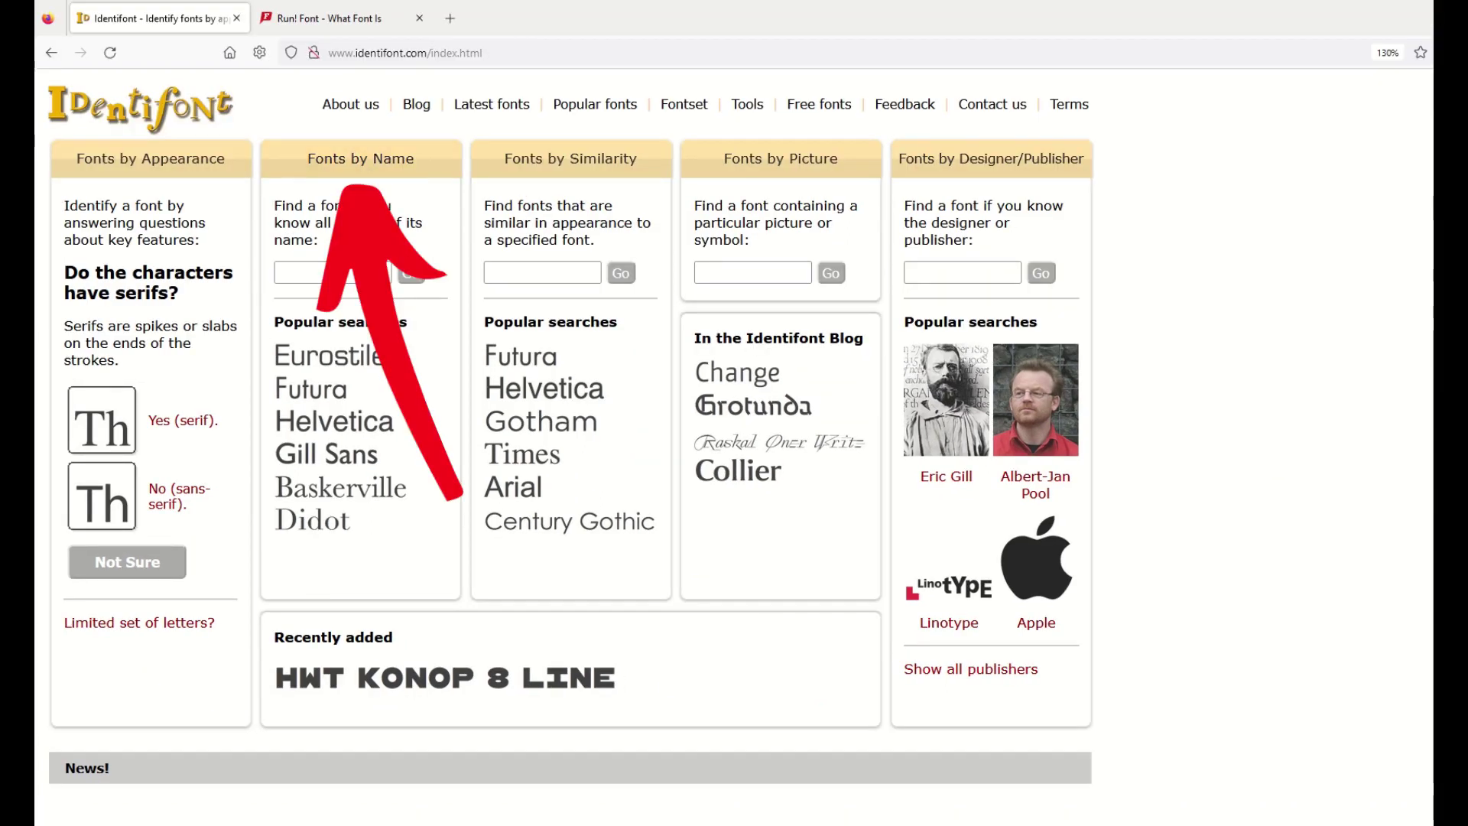
Step: Search Identifont for fonts named 'Run!', then return to the WhatFontIs Run! tab
click(322, 272)
text(RU)
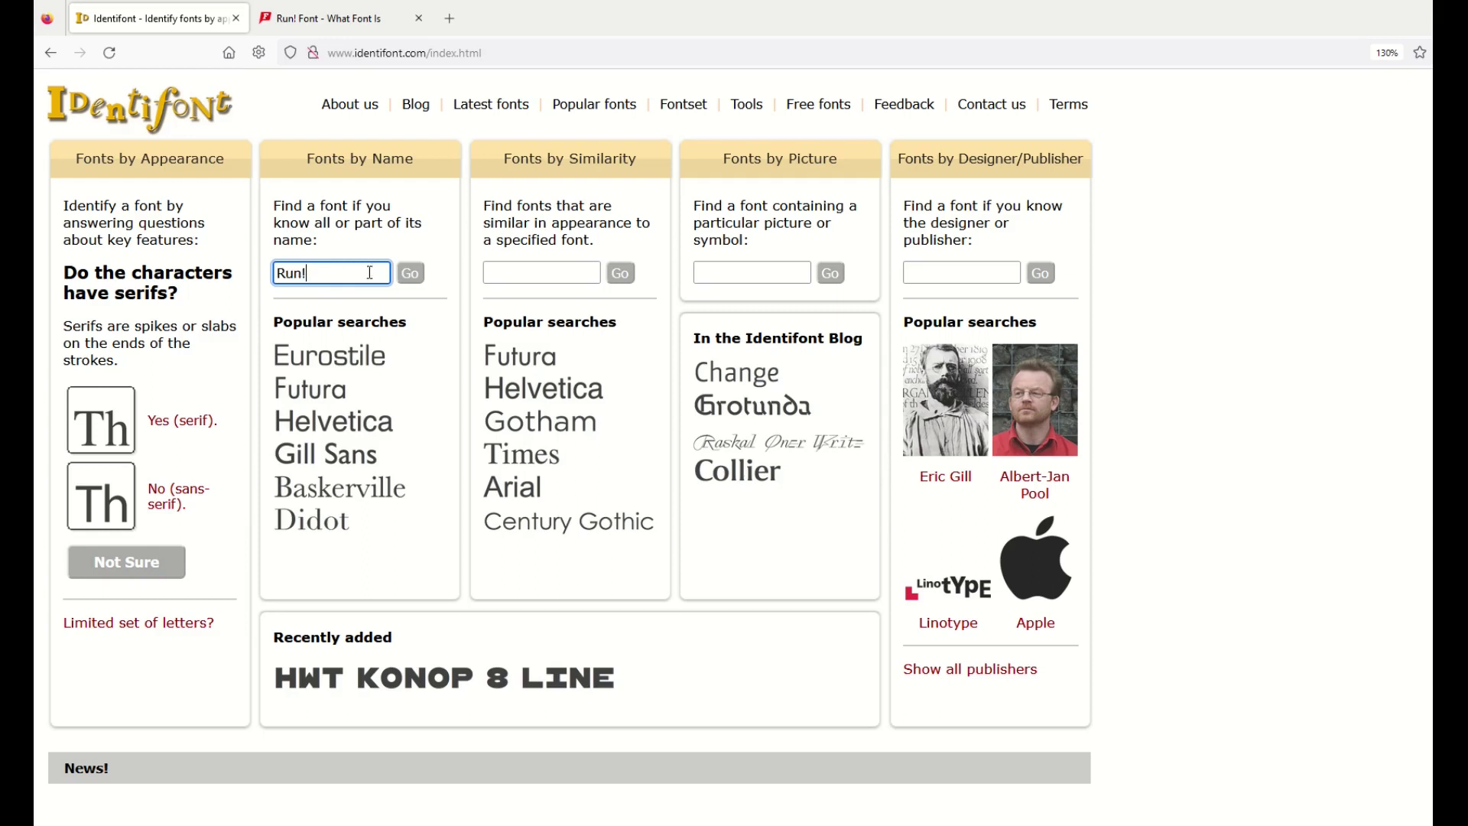
click(409, 276)
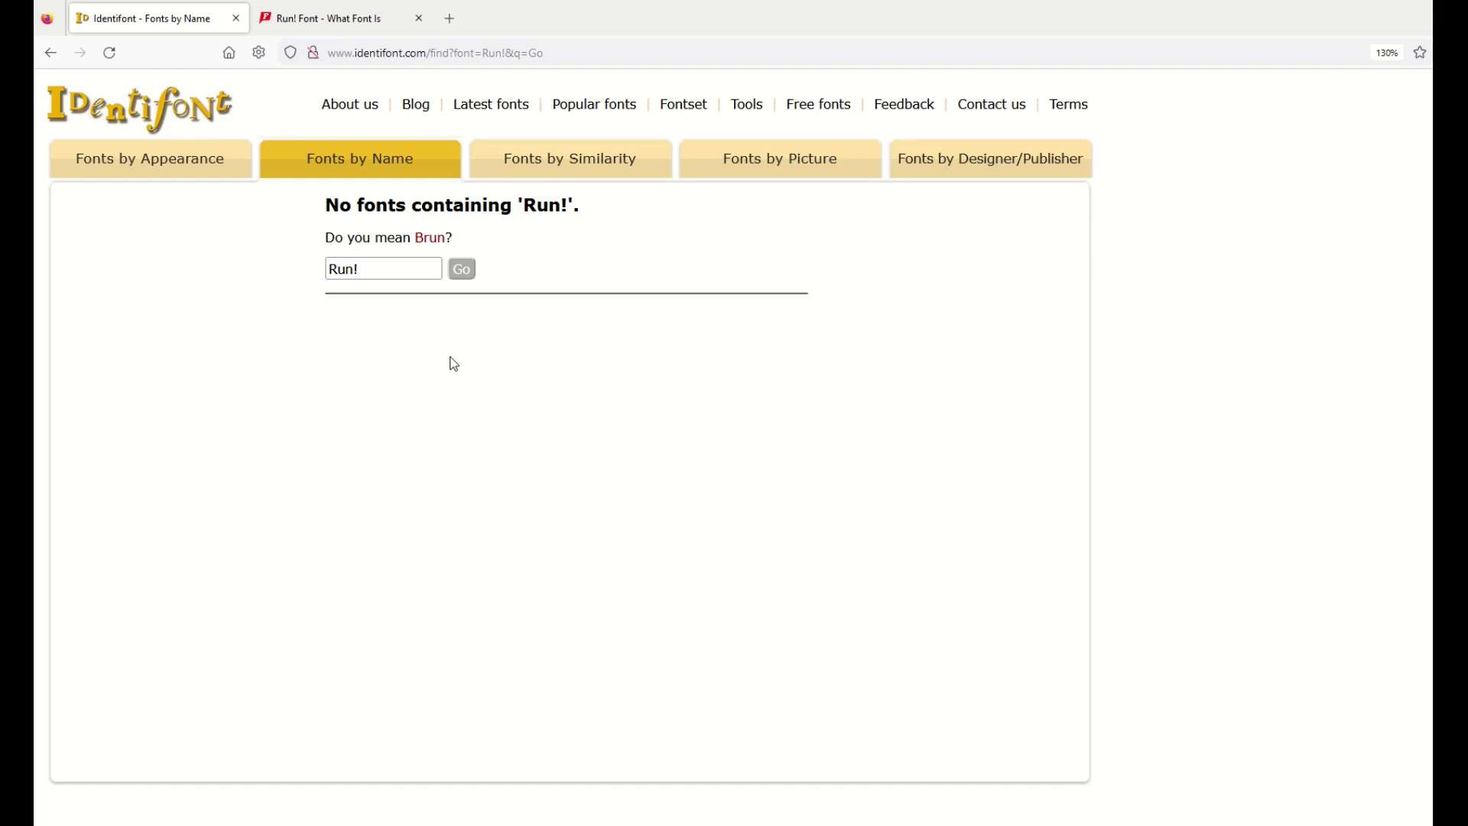
click(309, 19)
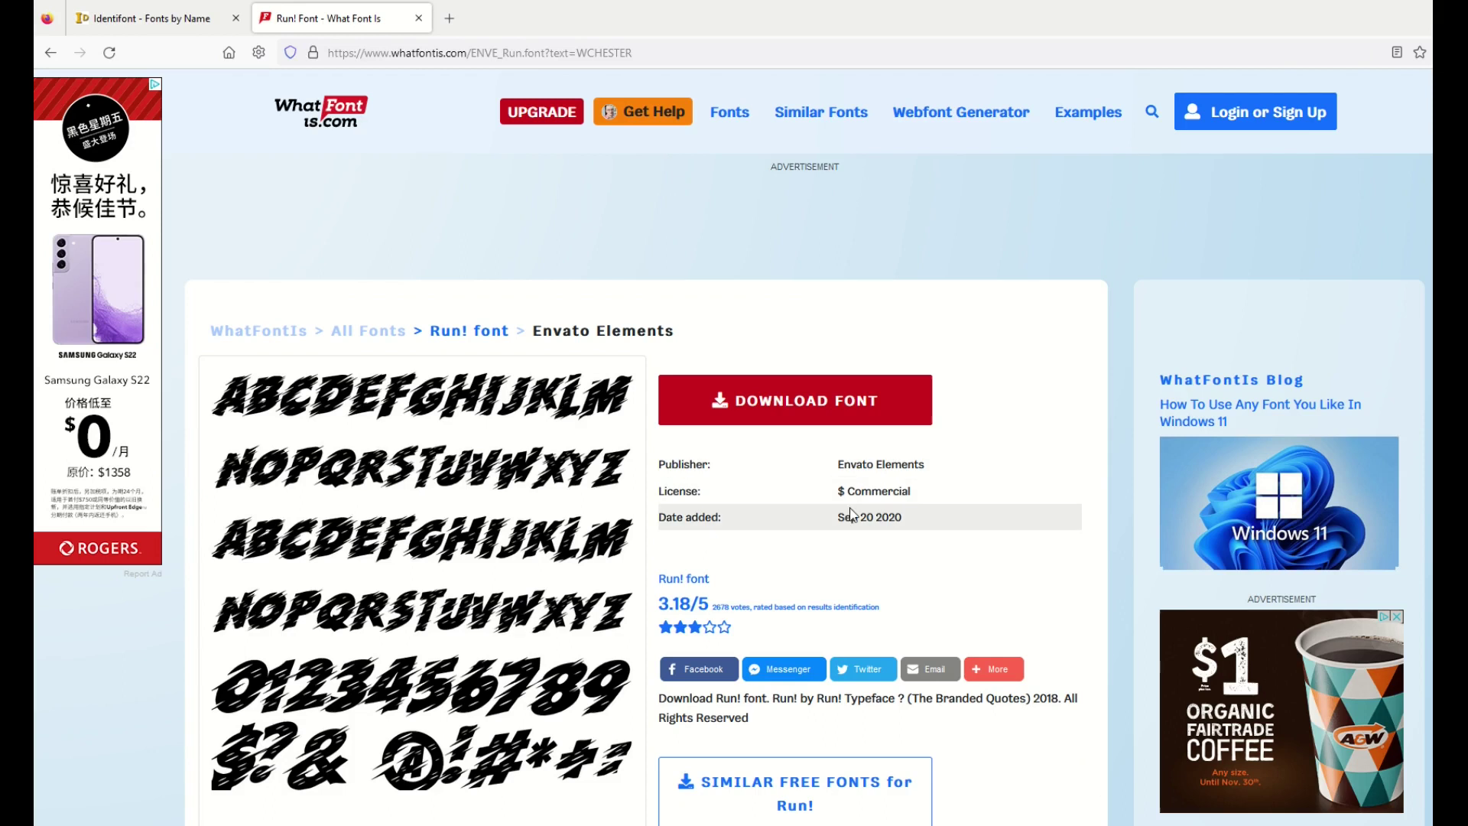
scroll(497, 471, down, 3)
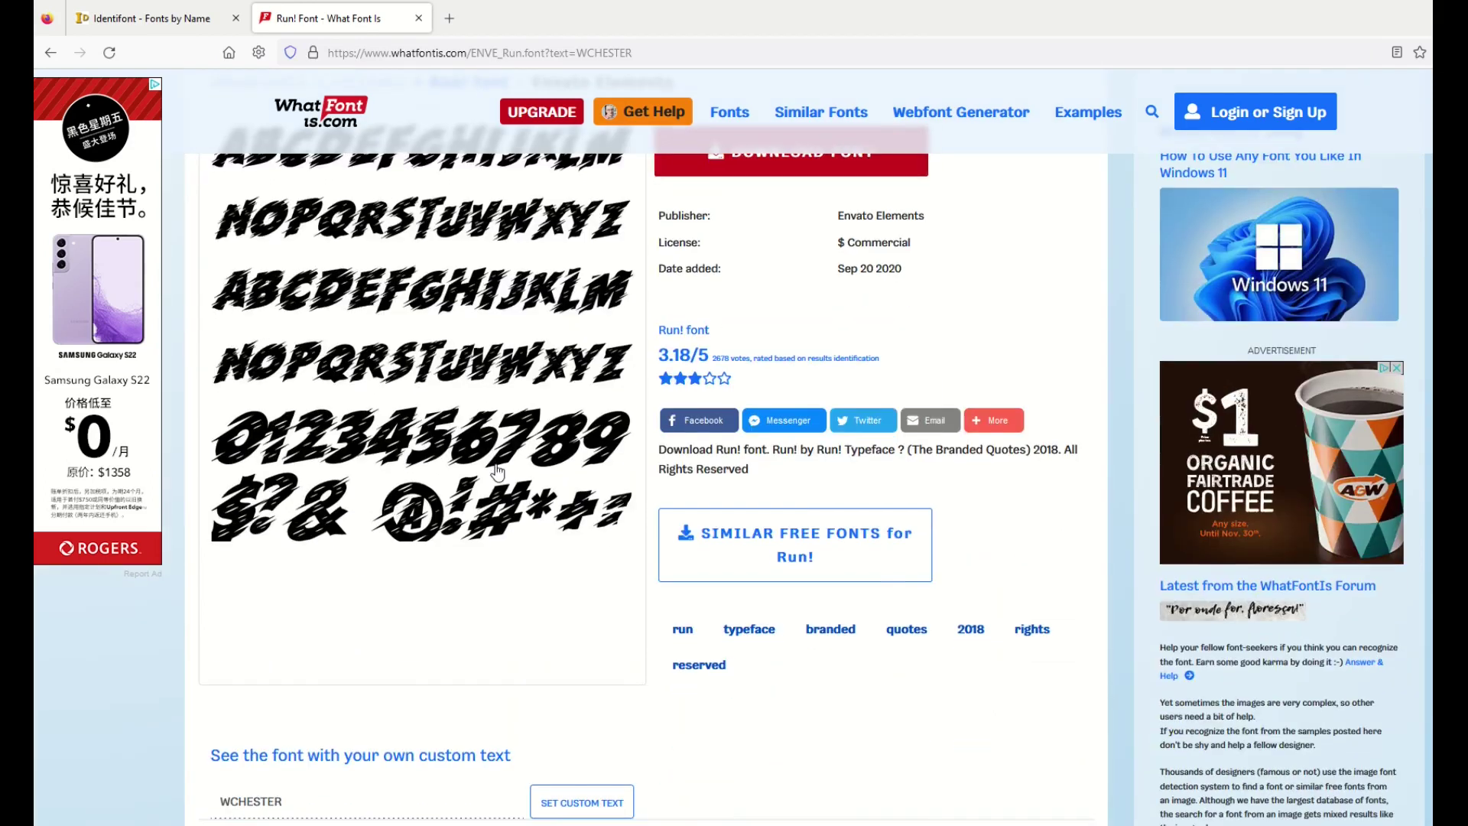
scroll(497, 471, down, 1)
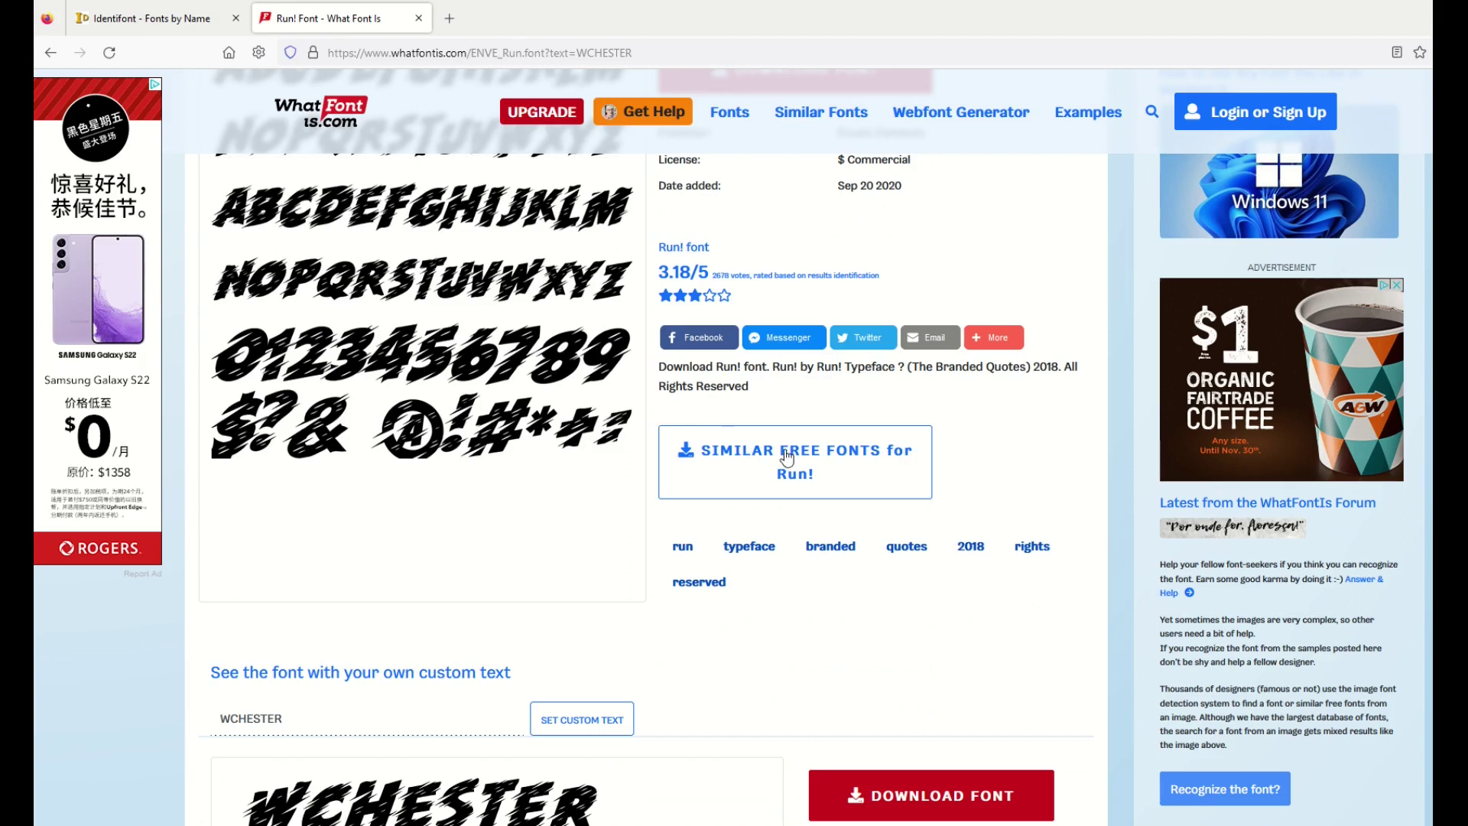
Step: Show the free fonts similar to Run!, such as Jack's Candlestick Aca
click(799, 480)
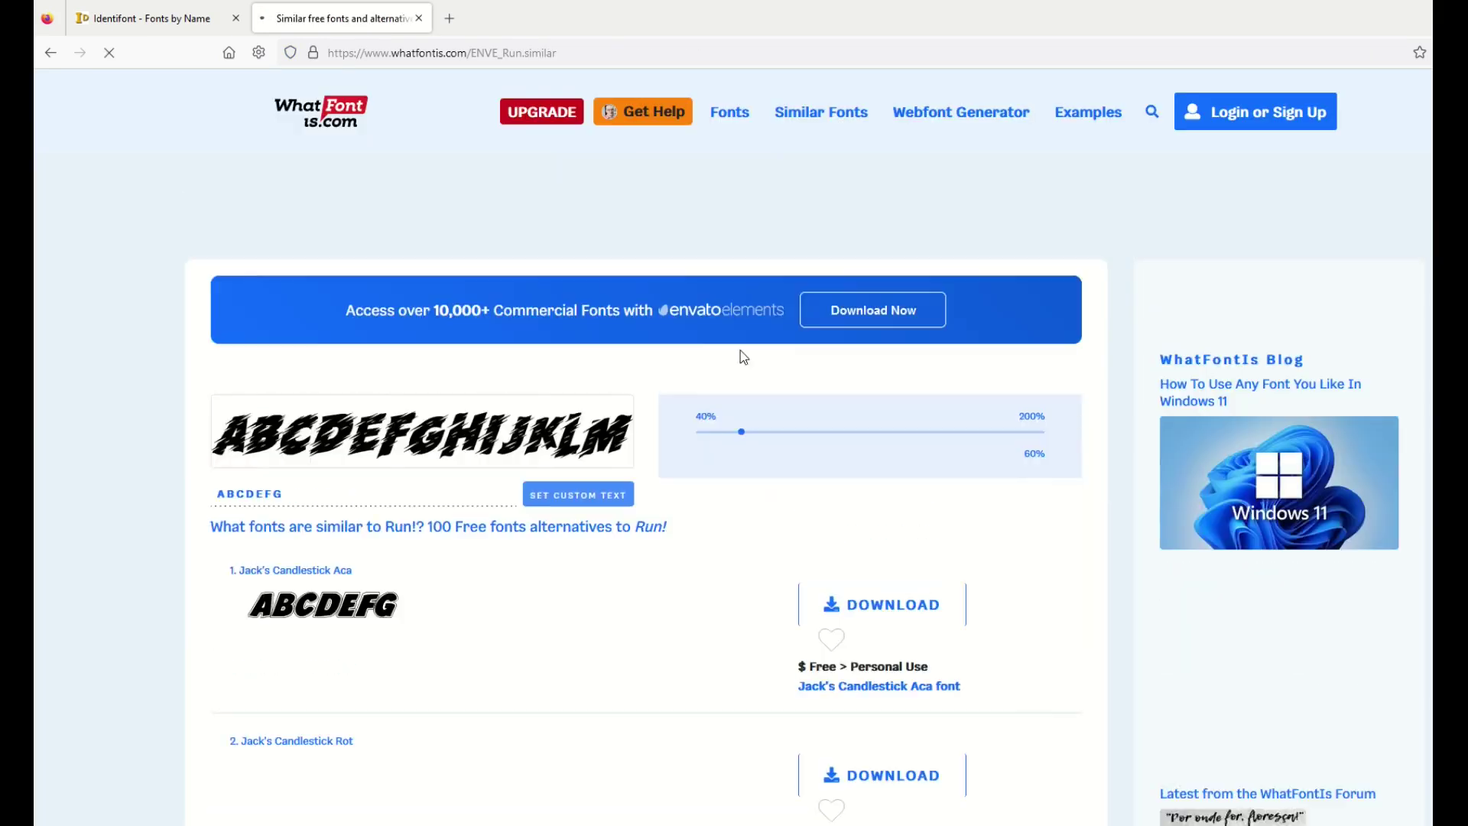
scroll(803, 396, down, 2)
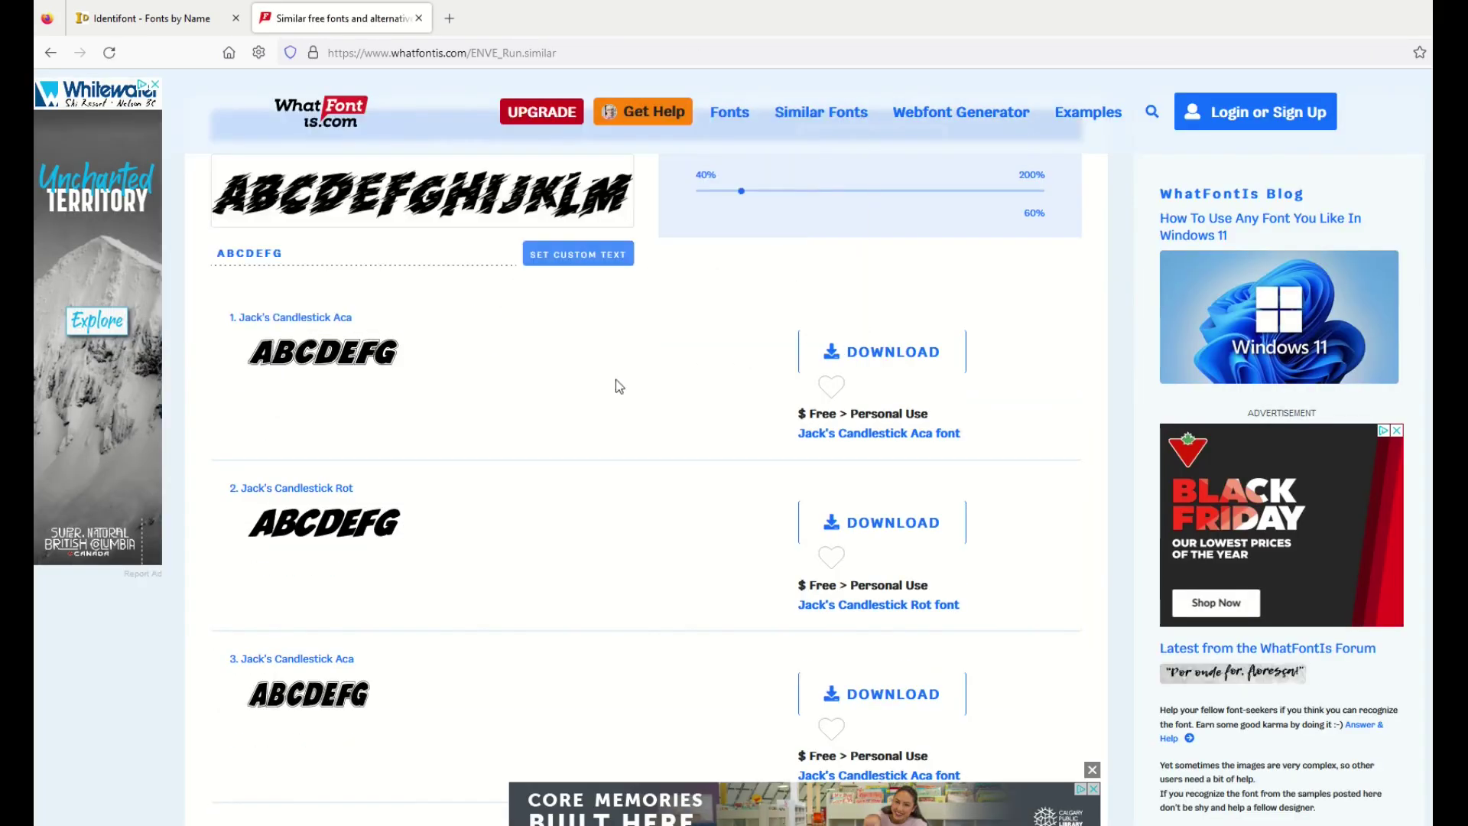
scroll(845, 393, down, 1)
scroll(846, 397, down, 2)
scroll(846, 397, down, 1)
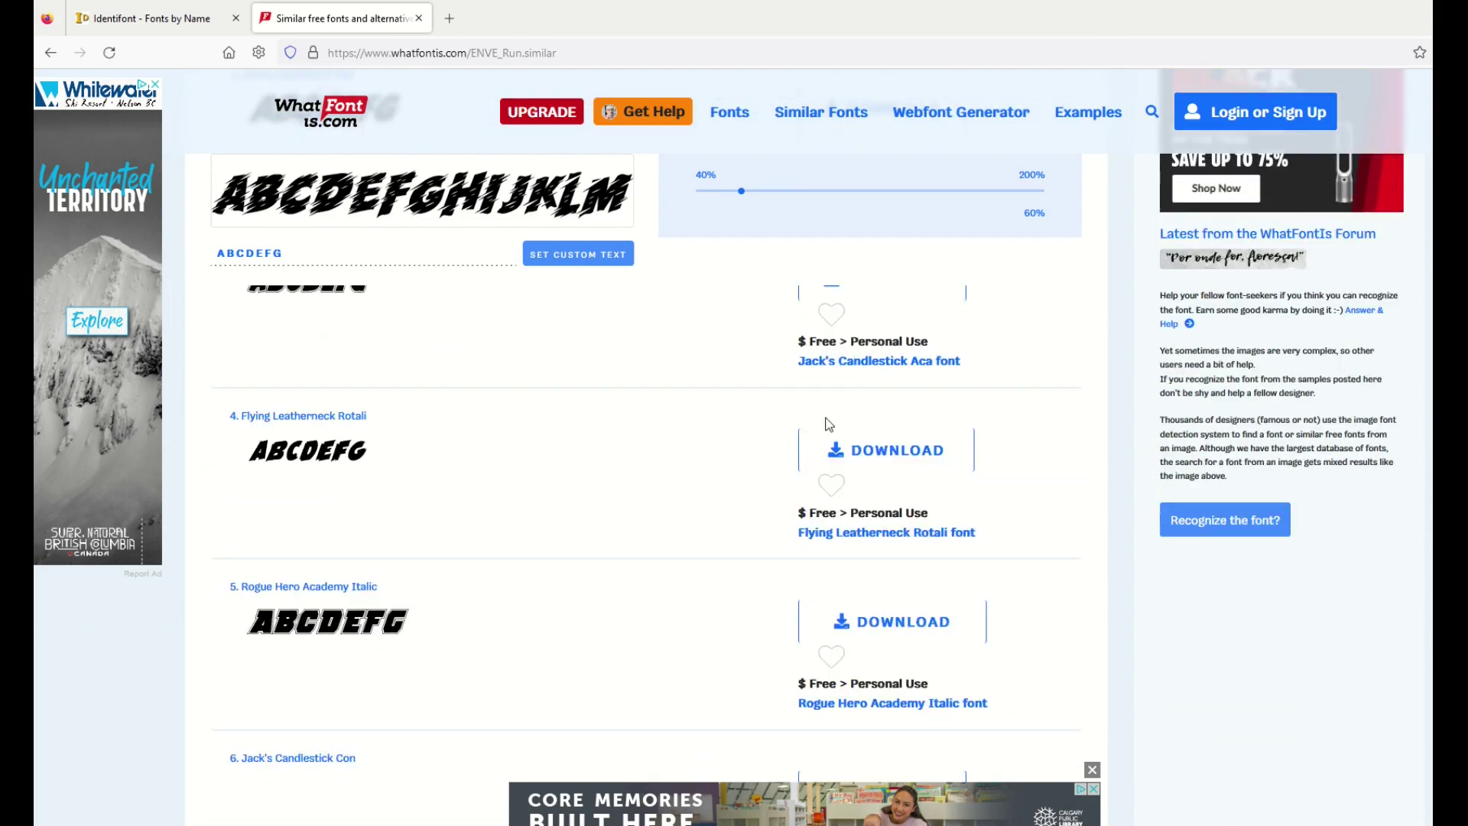
scroll(534, 430, up, 1)
scroll(533, 430, up, 1)
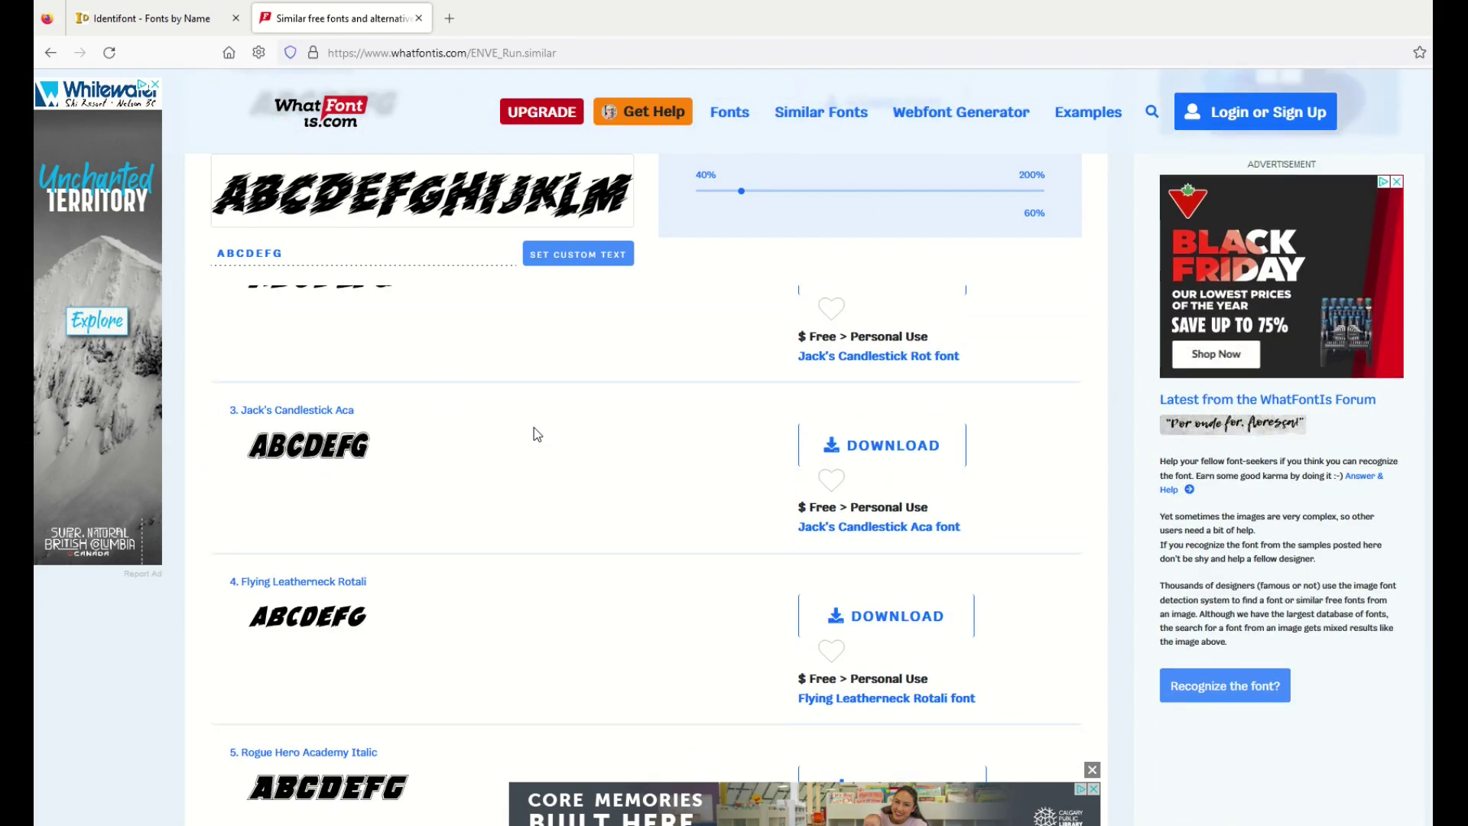
scroll(534, 430, up, 1)
scroll(534, 434, up, 3)
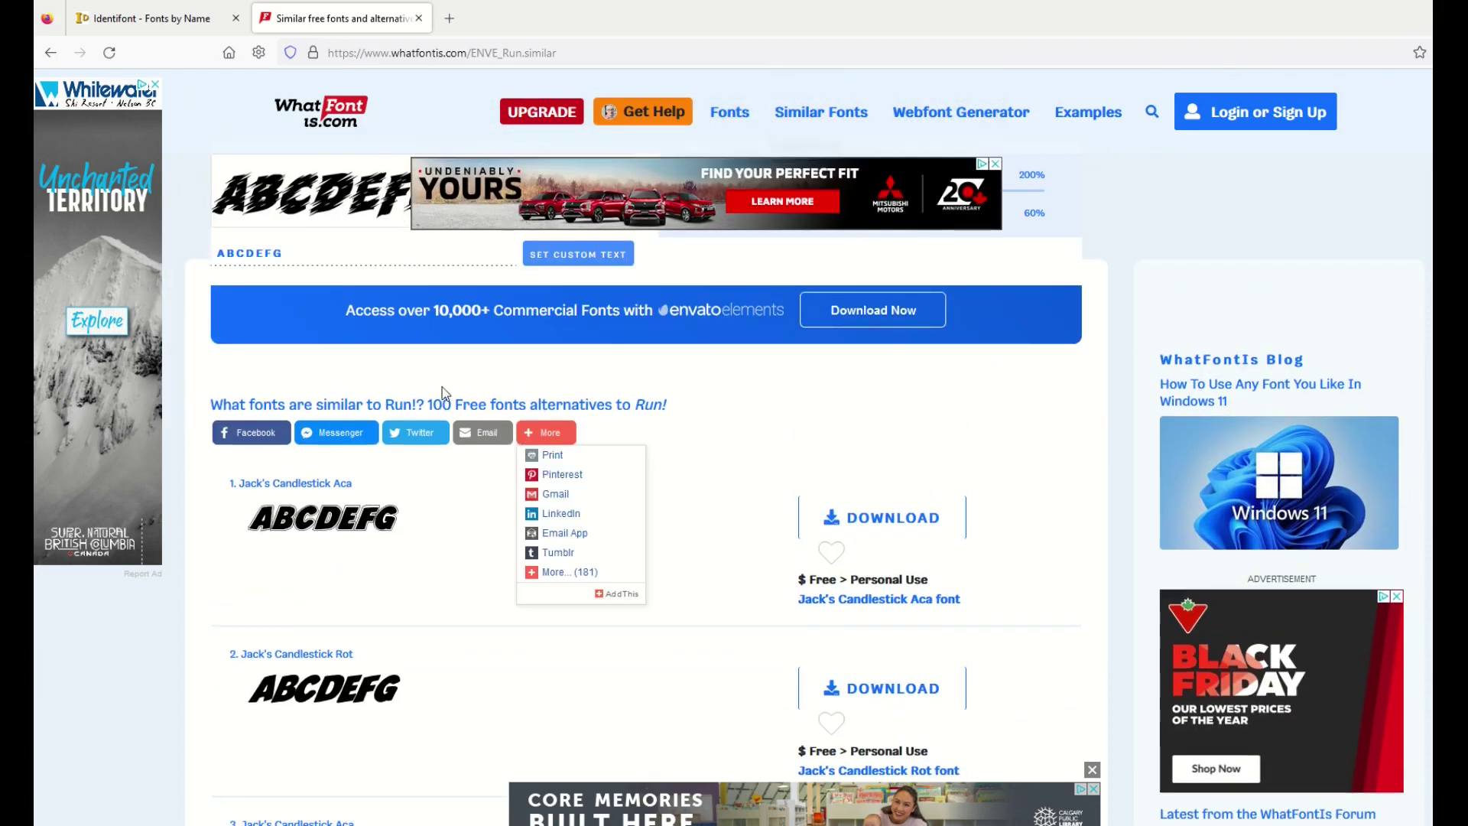
scroll(681, 553, down, 2)
scroll(685, 559, down, 3)
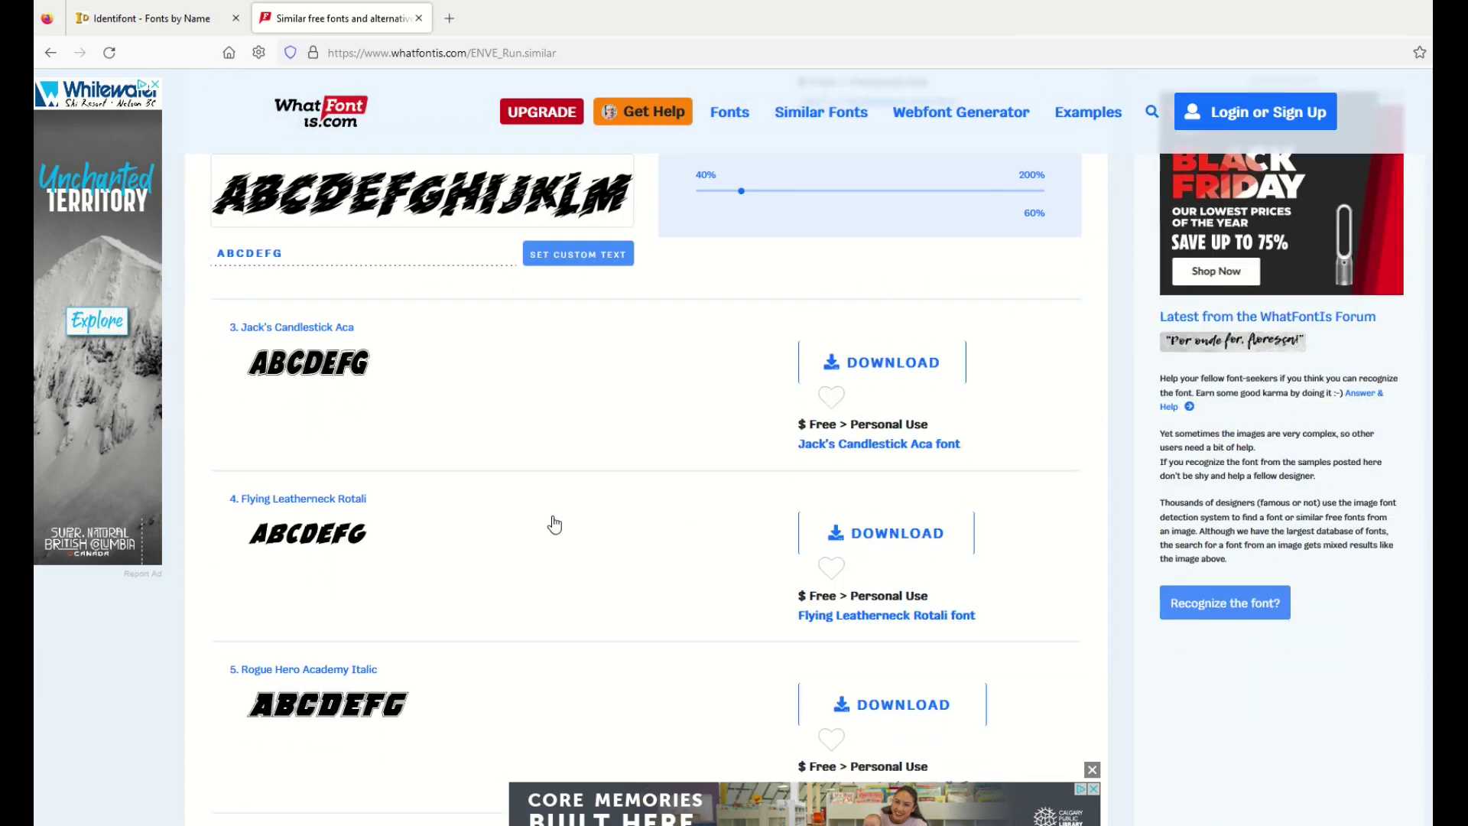
scroll(553, 521, down, 2)
scroll(552, 522, down, 2)
scroll(551, 522, down, 1)
scroll(552, 522, down, 2)
scroll(552, 521, down, 2)
scroll(554, 519, down, 2)
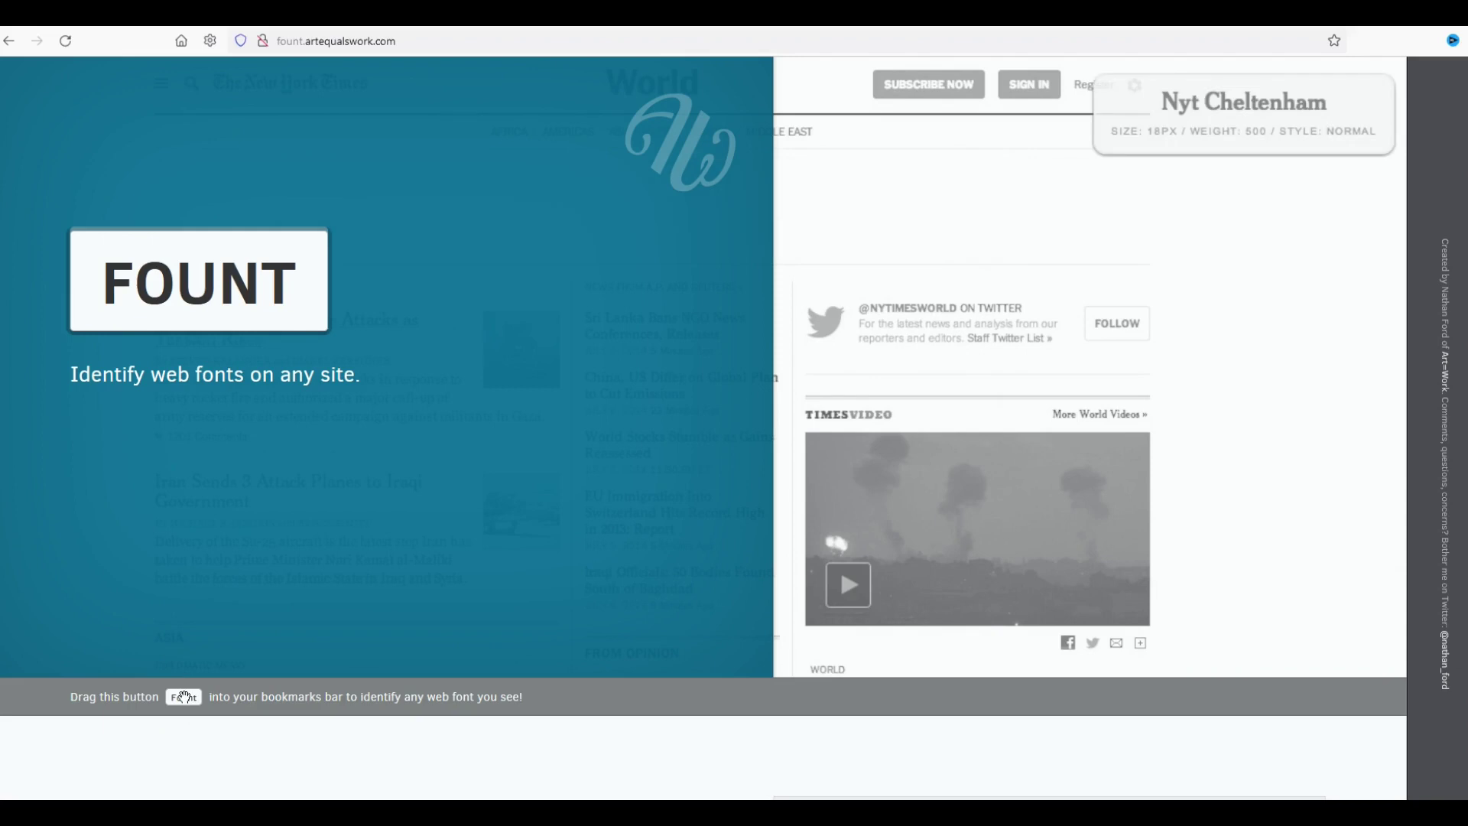
Step: Add the Fount bookmarklet to the bookmarks bar to identify the magazine page's Helvetica Neue text
mouse_move(180, 688)
mouse_down()
mouse_move(285, 528)
mouse_move(198, 698)
mouse_move(189, 677)
mouse_up()
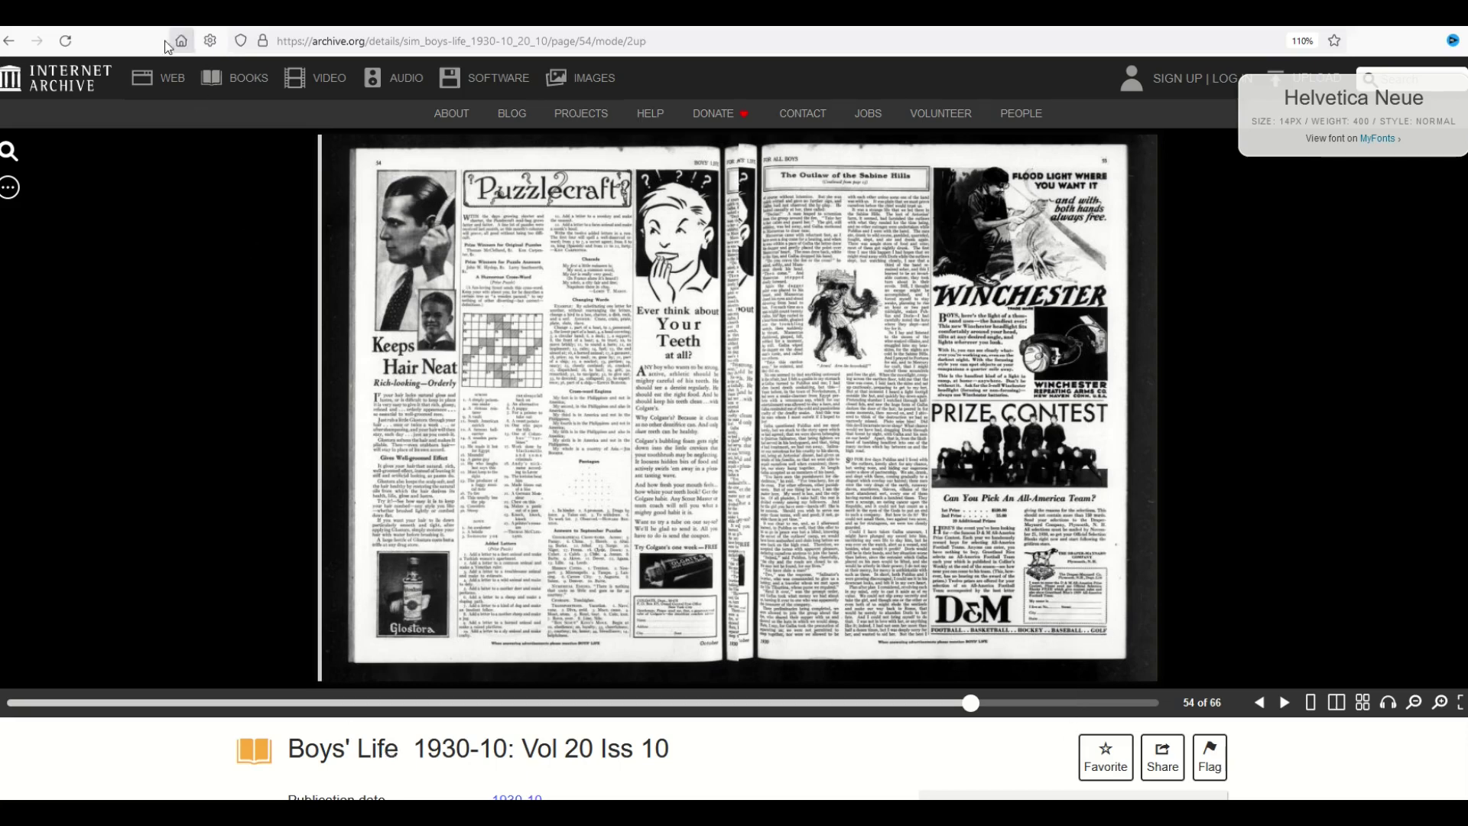
Step: Page forward to page 56 of Boys' Life, then back to the Winchester ad spread
click(952, 301)
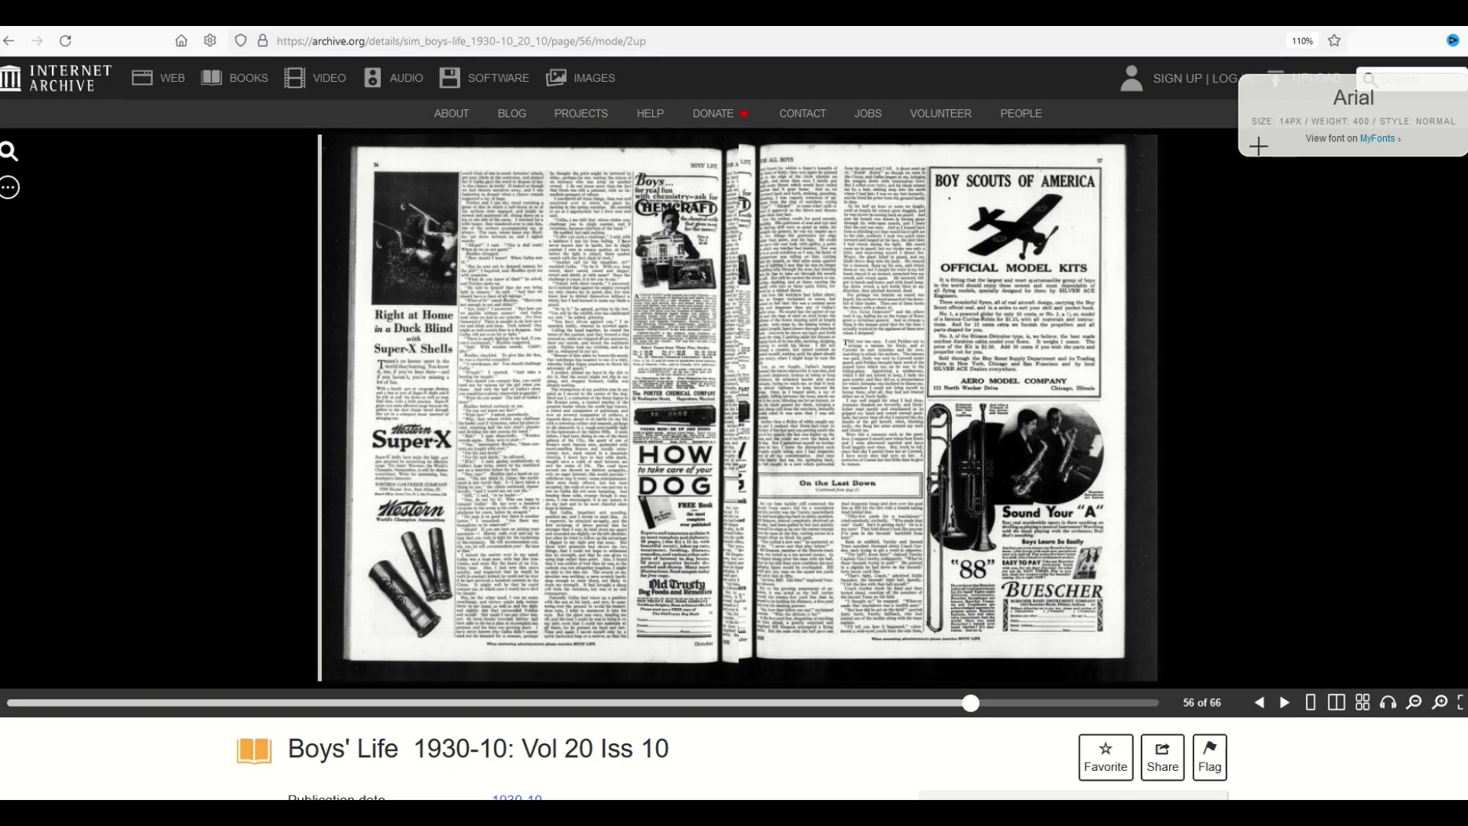
click(1257, 701)
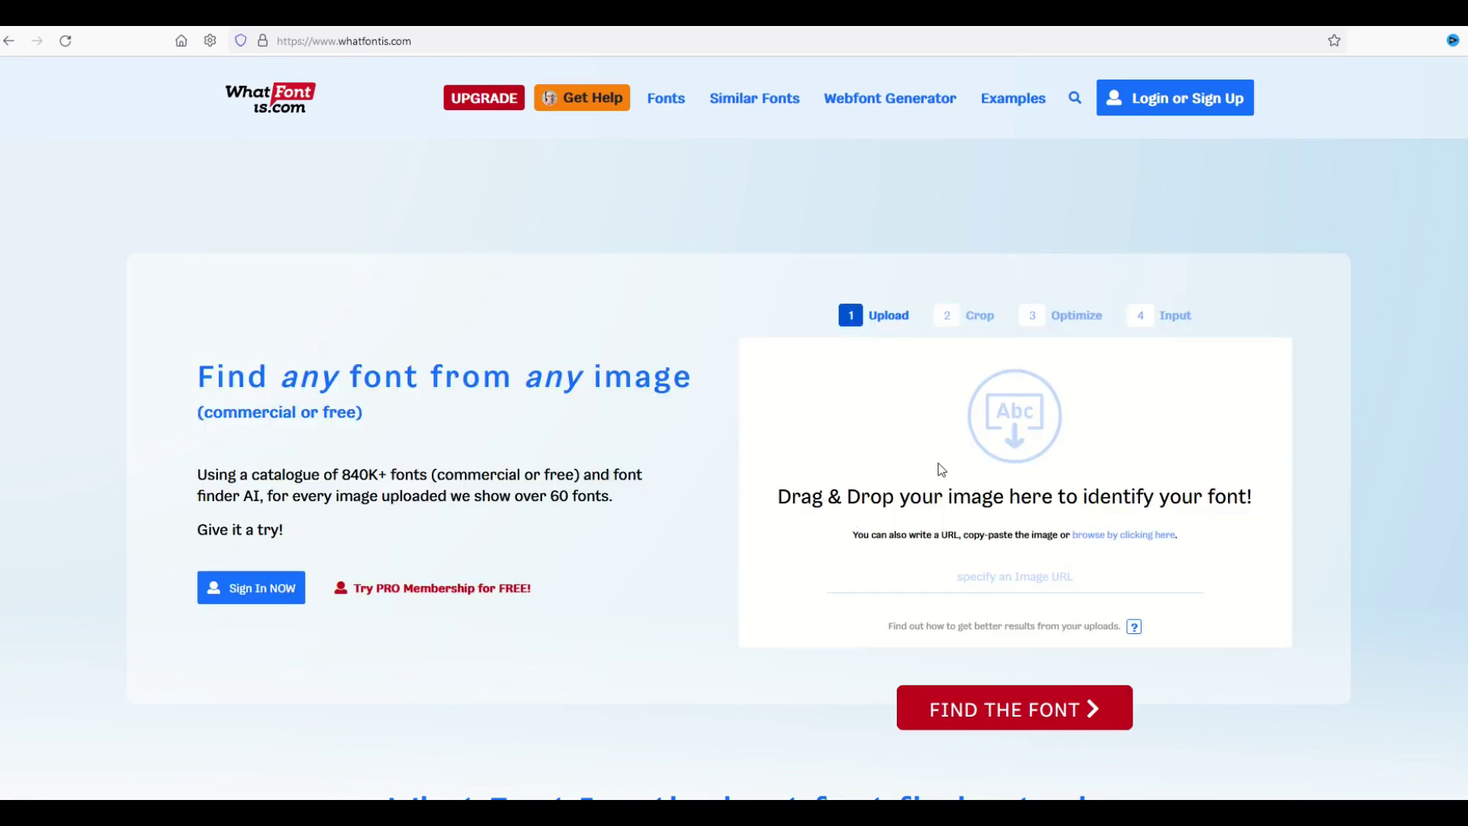
scroll(981, 549, down, 2)
scroll(975, 591, up, 2)
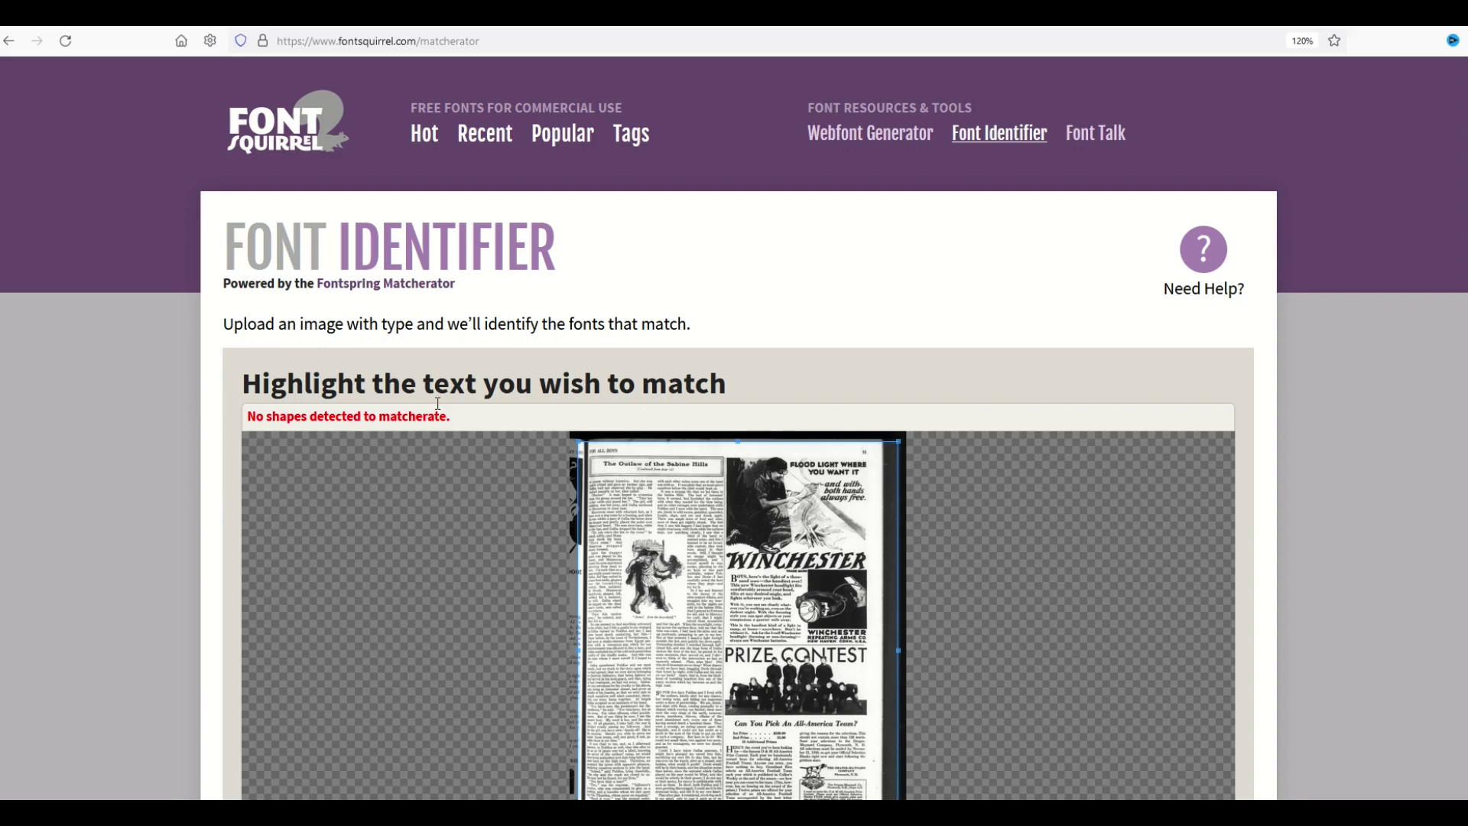
scroll(161, 270, down, 3)
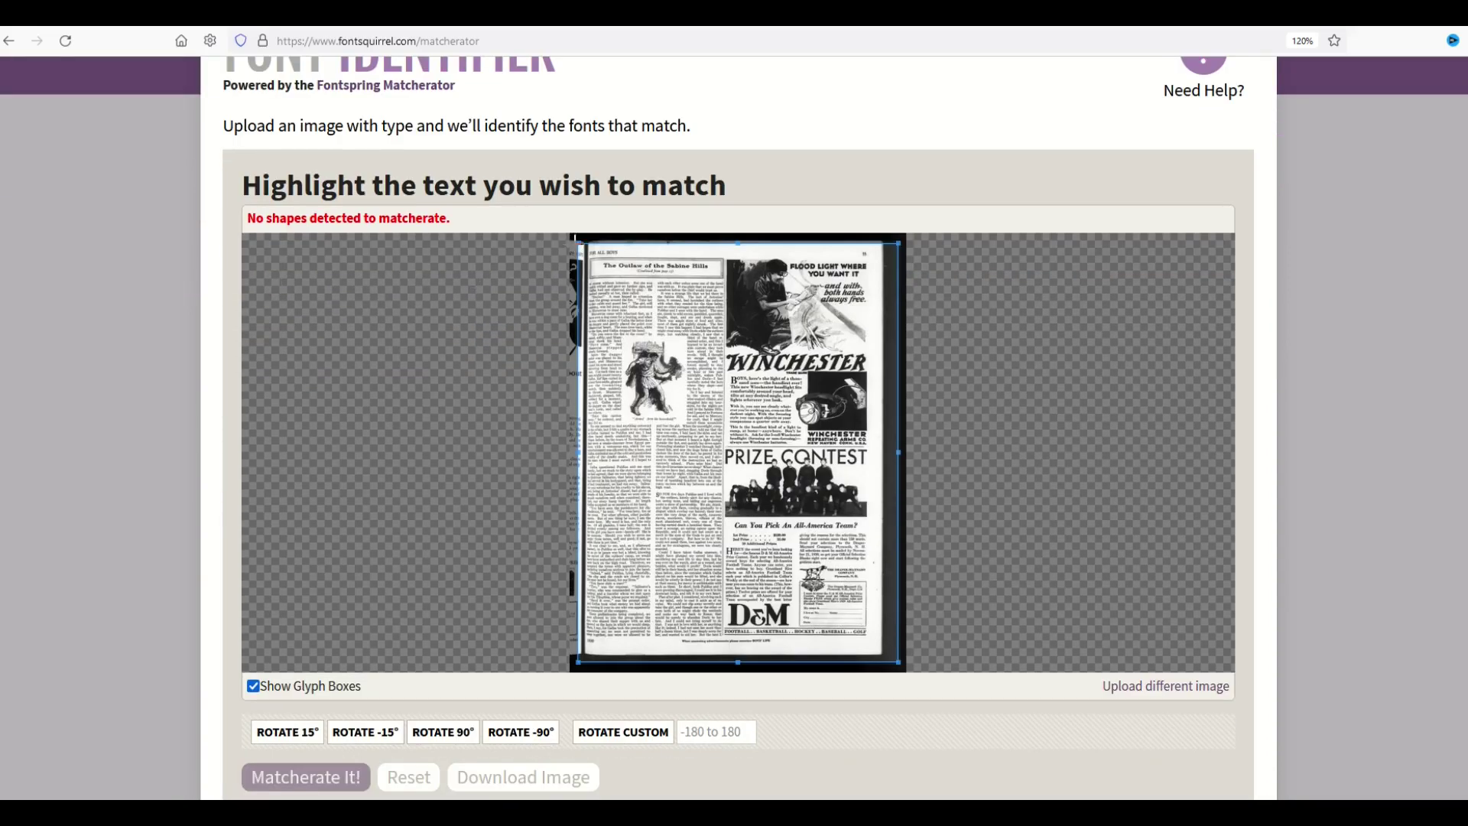
Step: Crop the magazine page to the WINCHESTER heading and submit it to Matcherate It!
drag(573, 241, 718, 348)
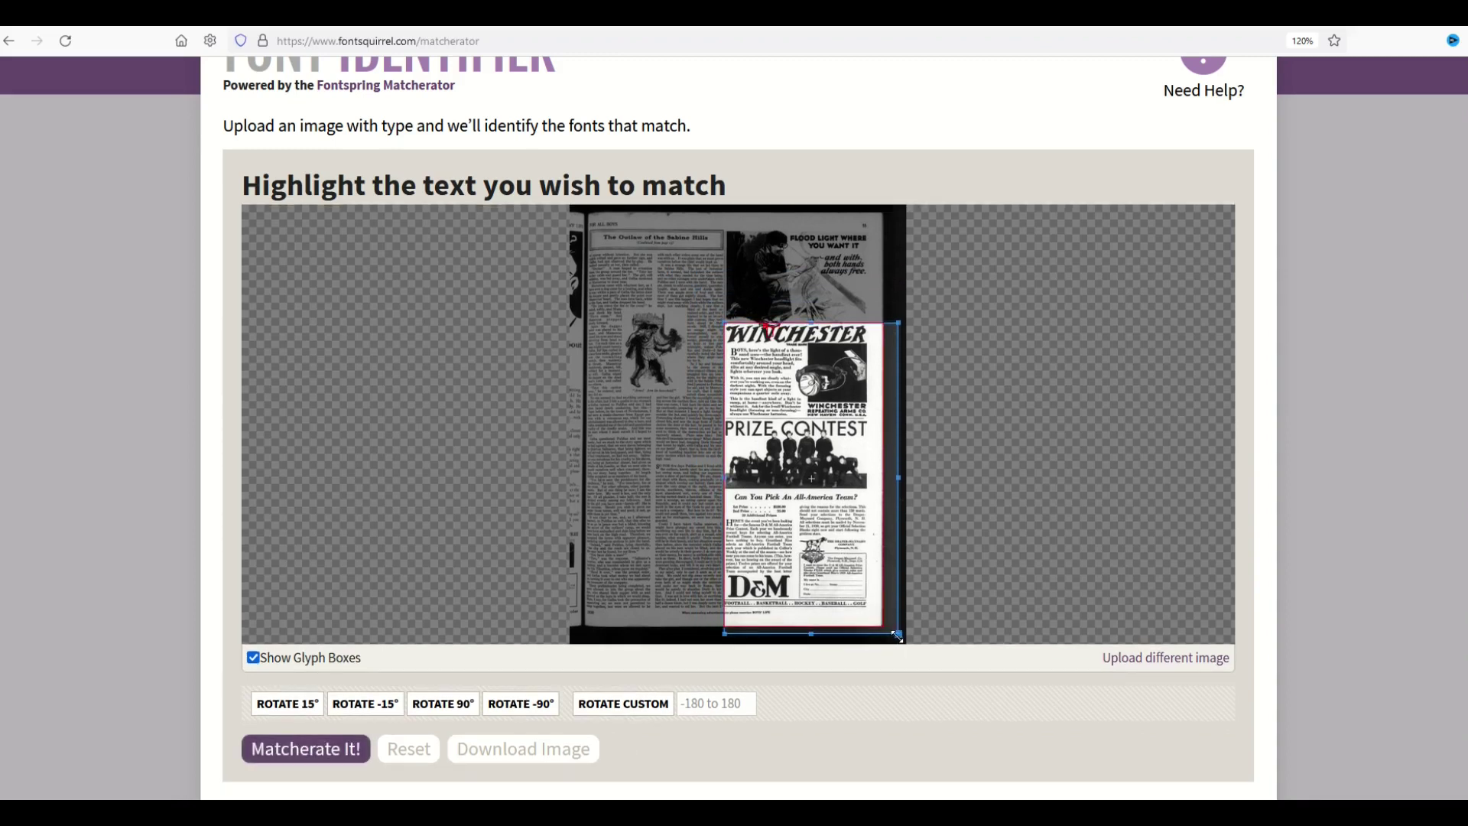
drag(898, 635, 868, 348)
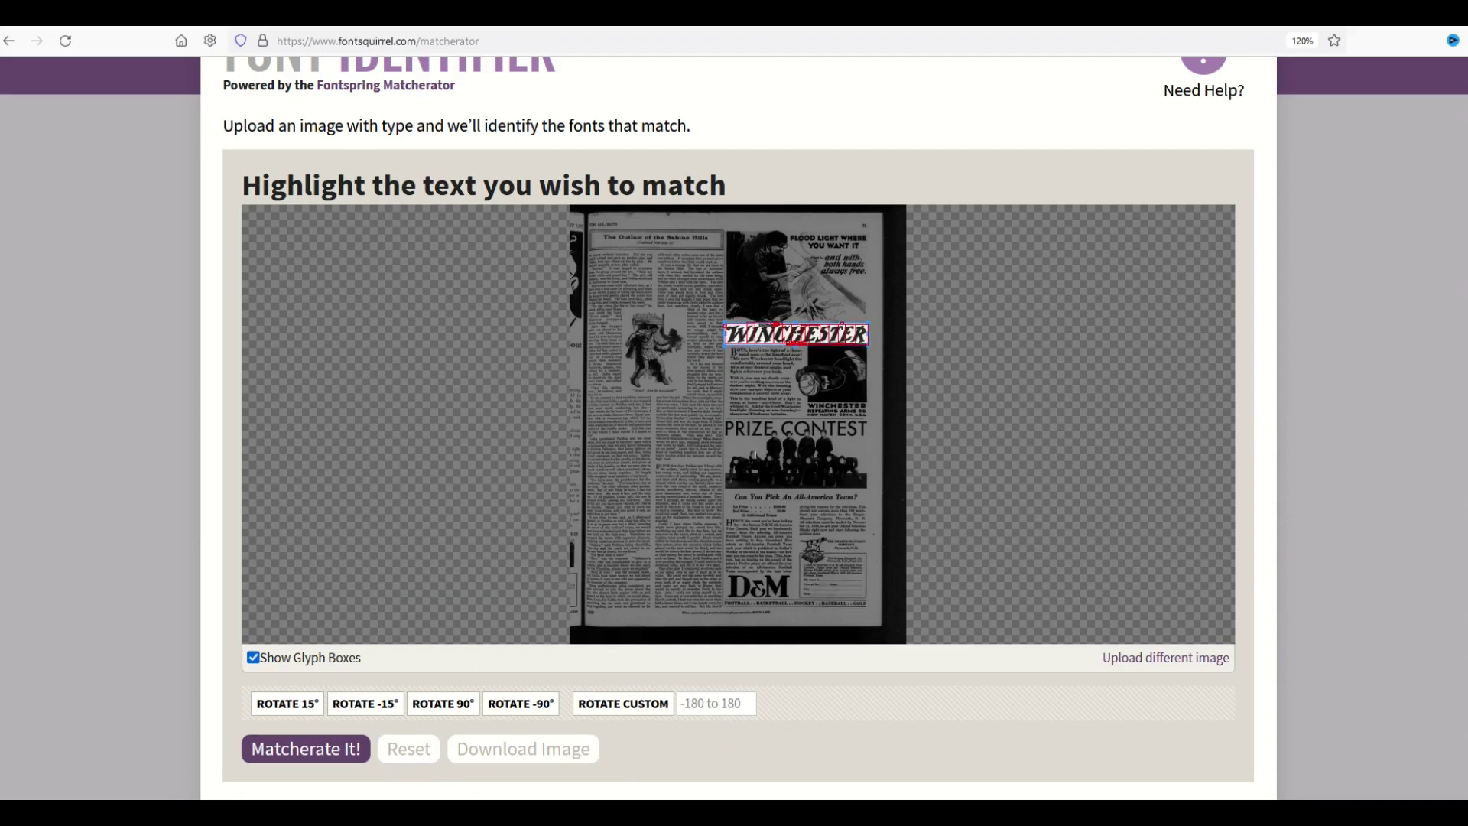
scroll(95, 471, down, 3)
click(281, 555)
scroll(457, 535, down, 3)
scroll(458, 534, up, 2)
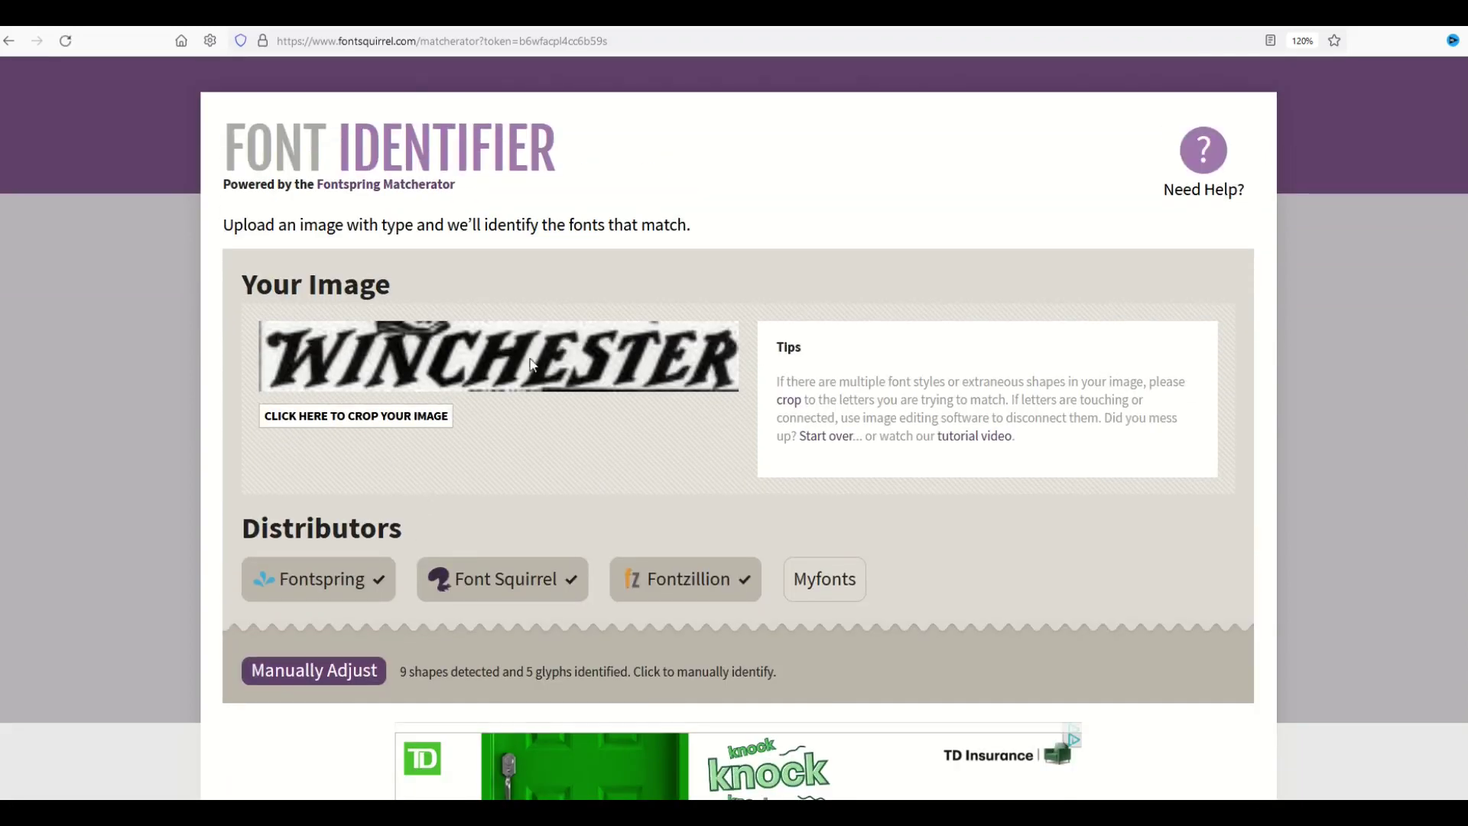
click(320, 421)
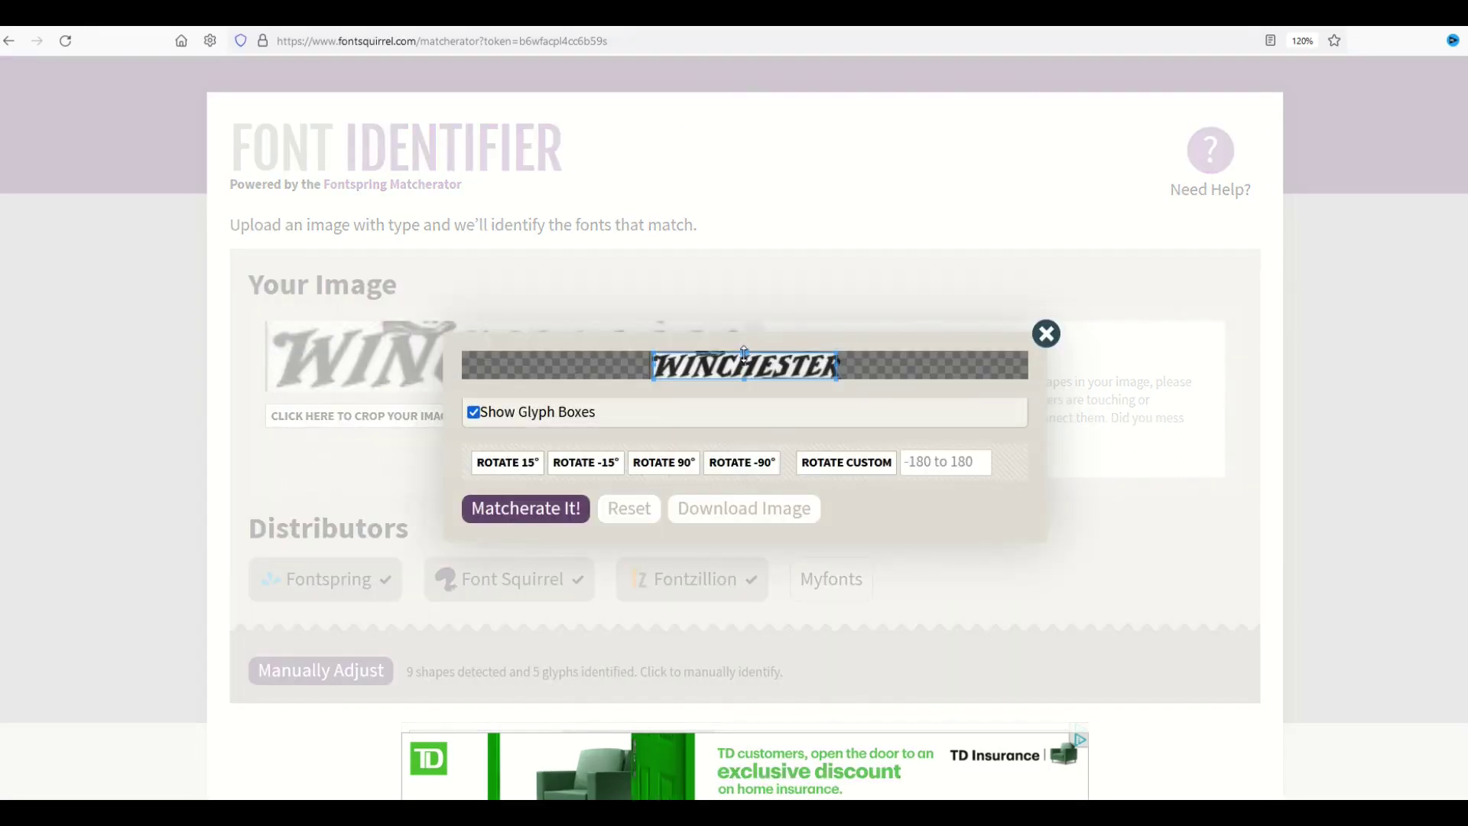
Step: Rerun Matcherate It! on the WINCHESTER crop to list fonts like Viking Squad Rotalic Italic
click(551, 520)
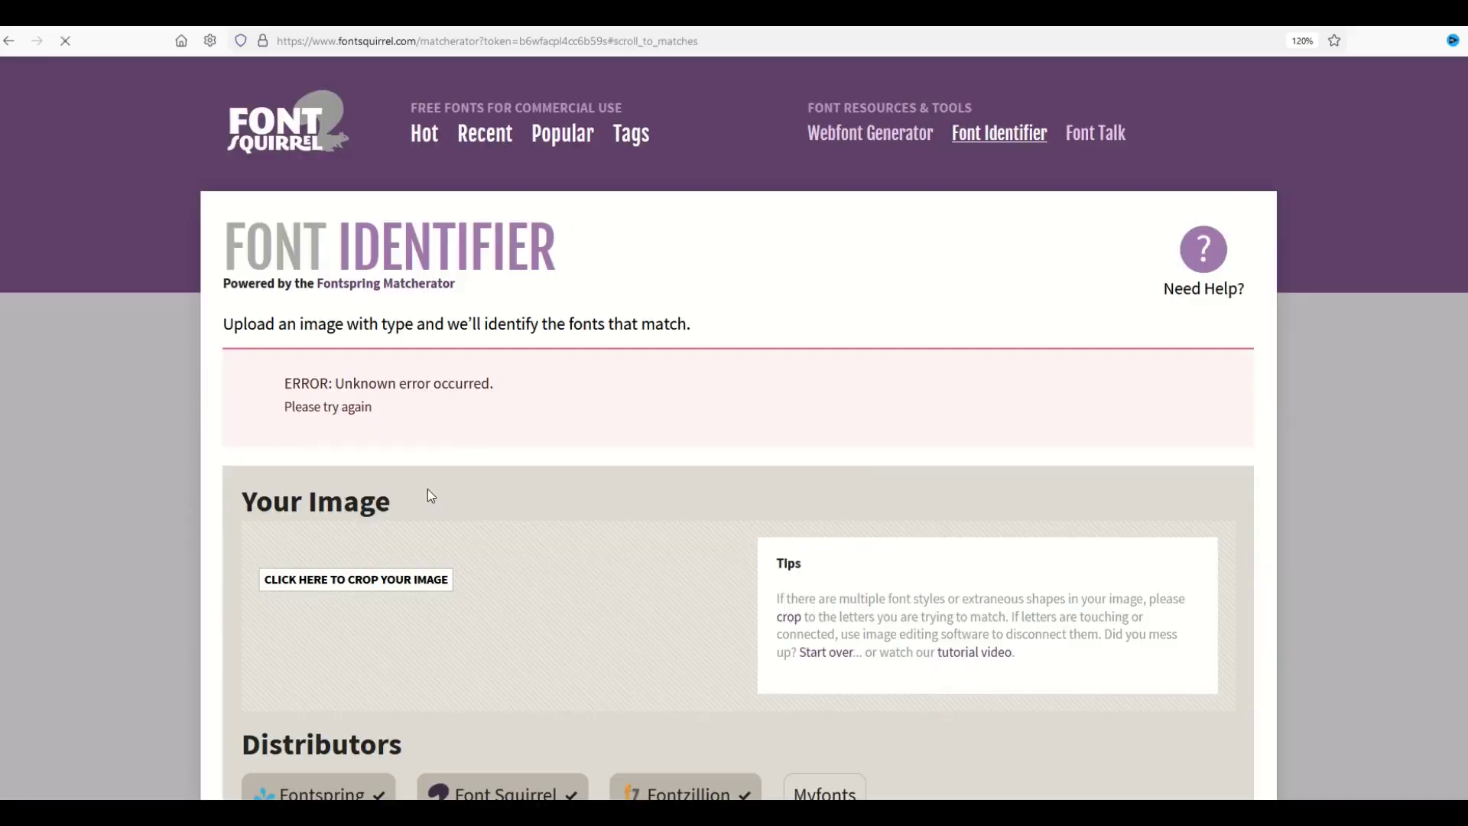
scroll(396, 459, down, 3)
scroll(372, 391, down, 1)
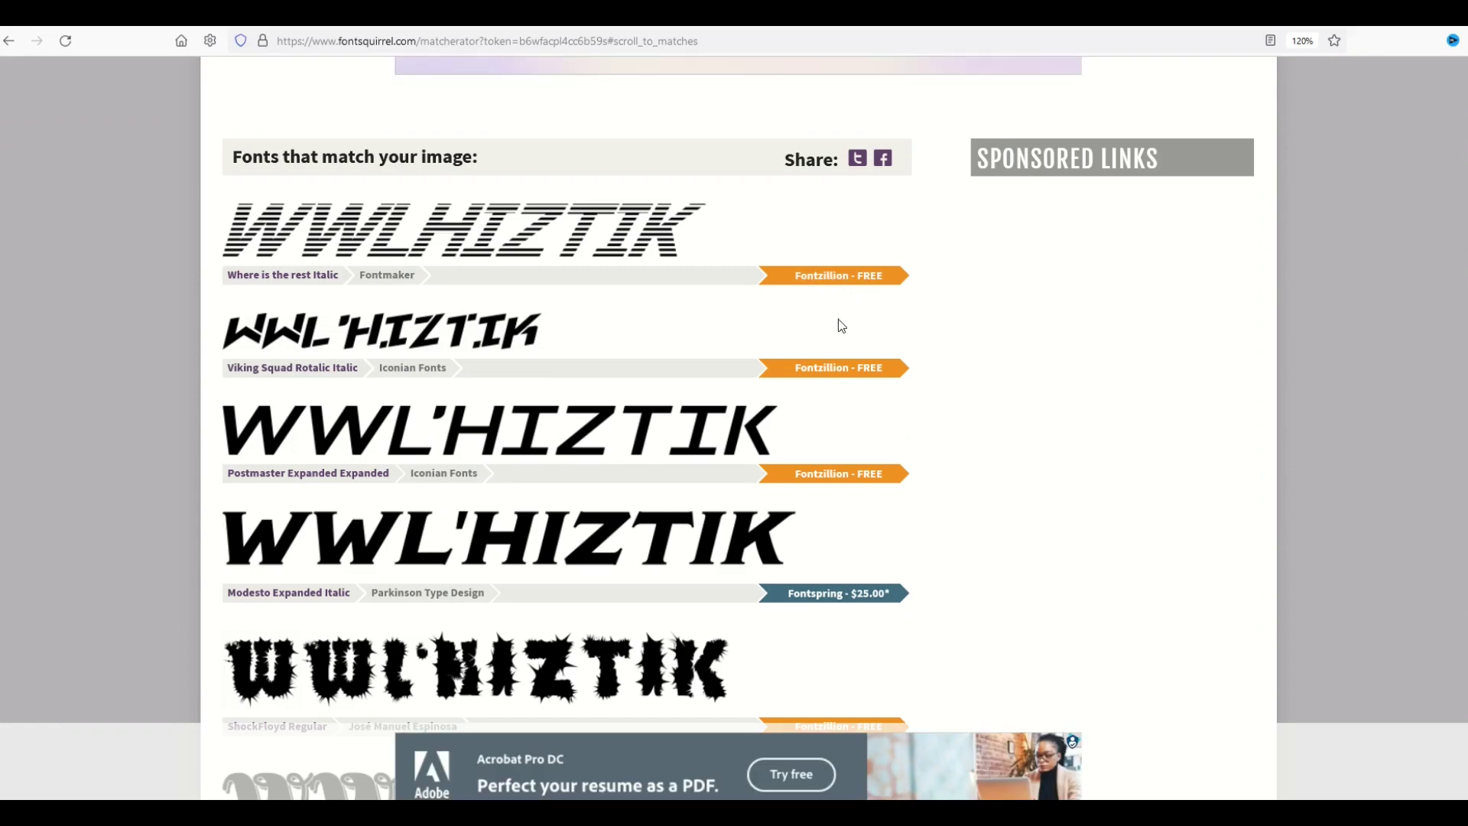
scroll(814, 406, down, 2)
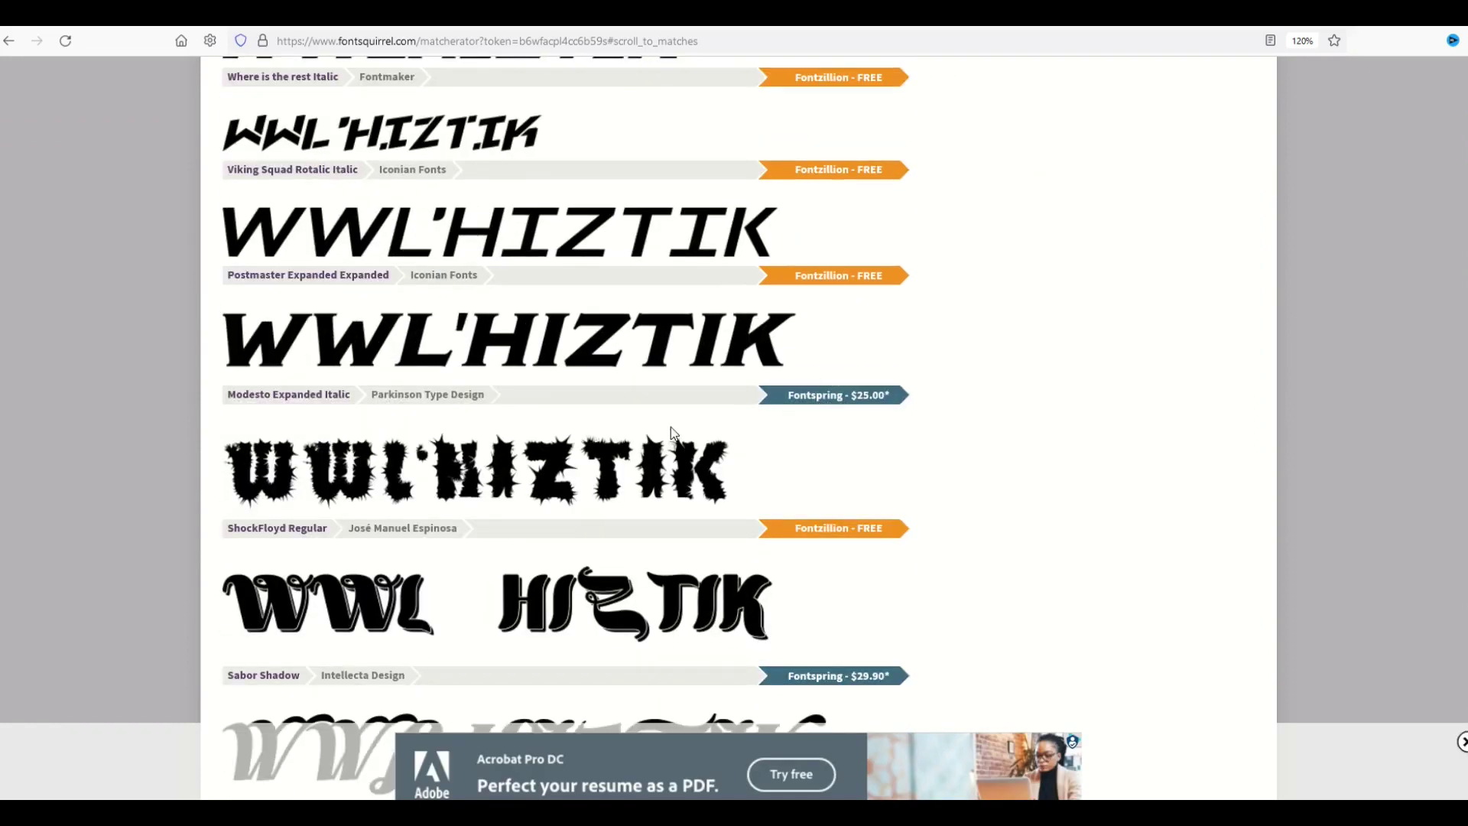
scroll(544, 348, down, 1)
scroll(544, 350, down, 2)
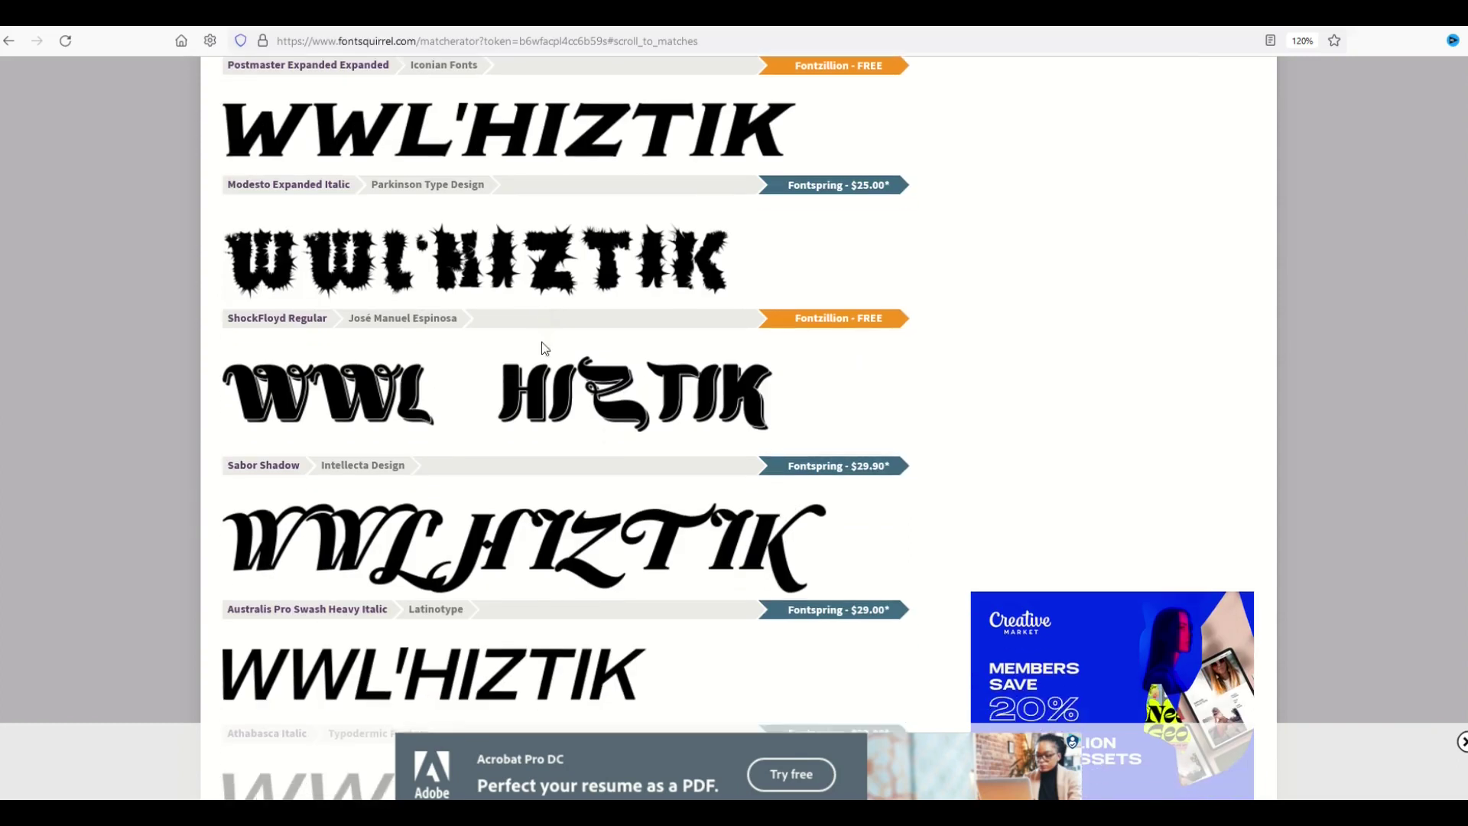
scroll(544, 349, down, 2)
scroll(544, 349, down, 2)
scroll(544, 349, down, 1)
scroll(542, 348, down, 4)
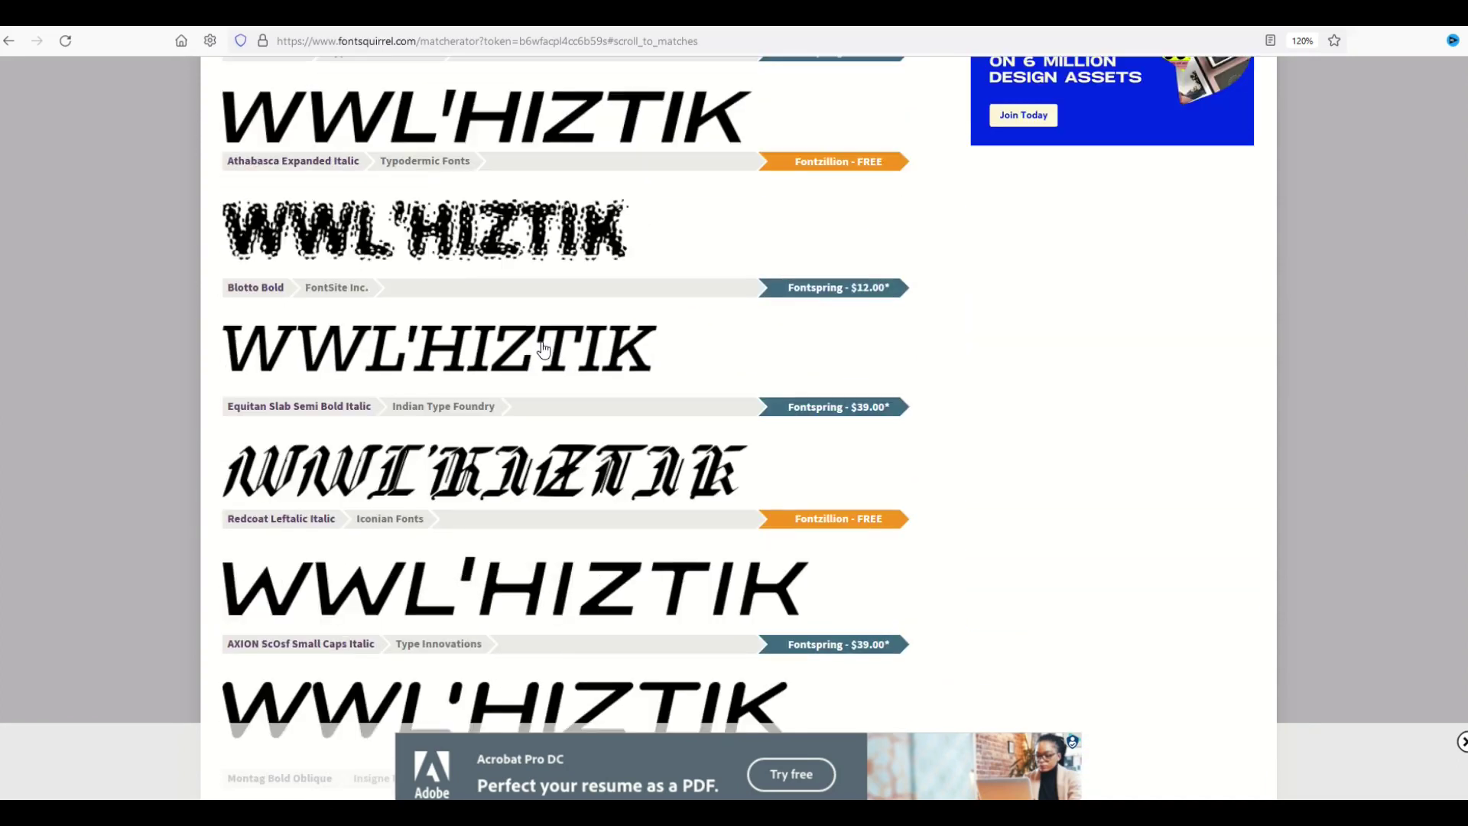
scroll(542, 348, down, 2)
scroll(541, 347, down, 1)
scroll(542, 348, down, 2)
scroll(544, 349, down, 3)
scroll(543, 349, down, 1)
scroll(544, 348, down, 1)
scroll(543, 349, down, 3)
scroll(544, 349, down, 1)
scroll(544, 349, down, 2)
scroll(543, 348, down, 2)
scroll(544, 348, down, 2)
scroll(543, 349, down, 1)
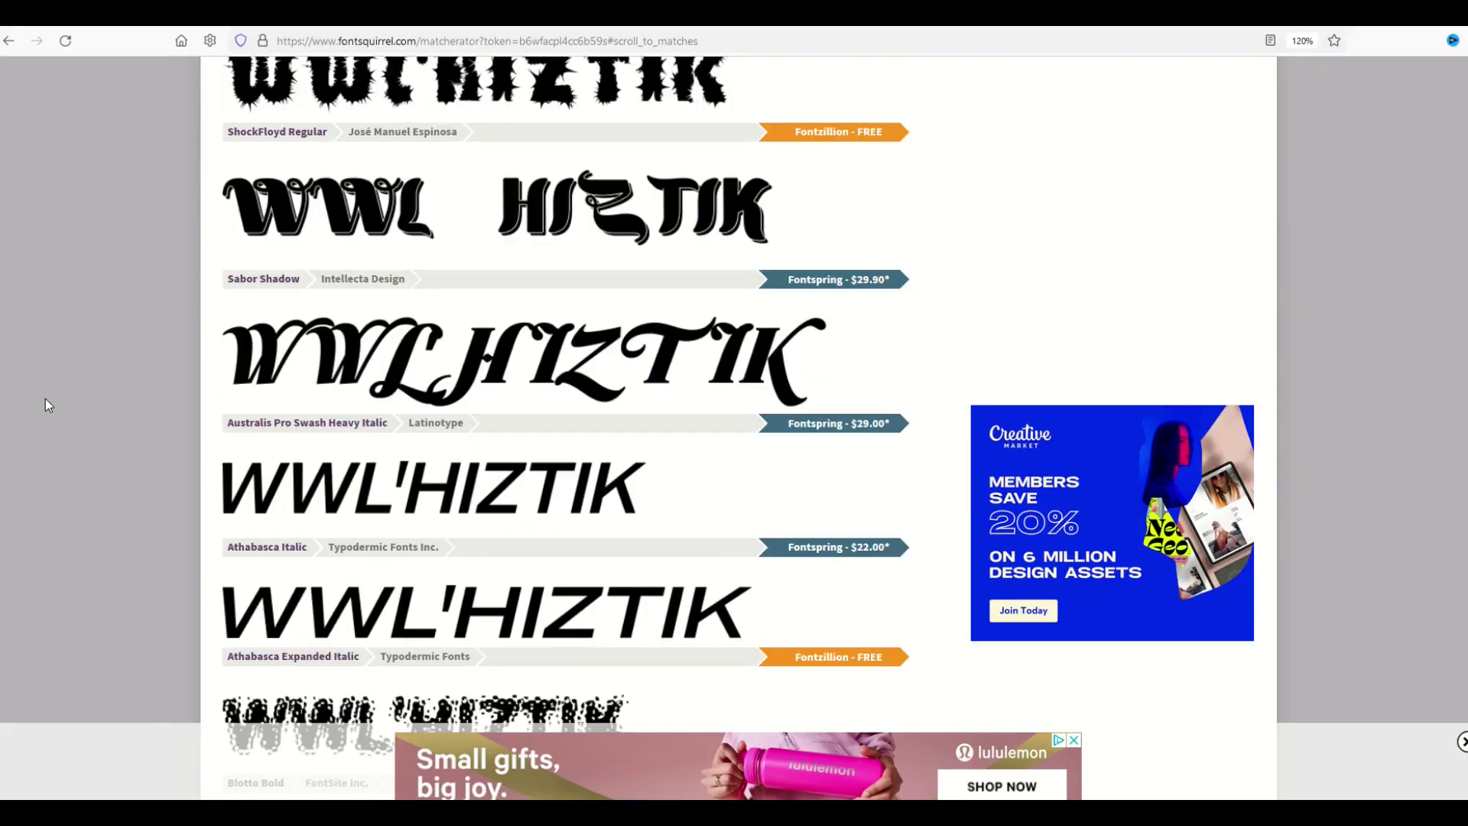
scroll(291, 354, down, 5)
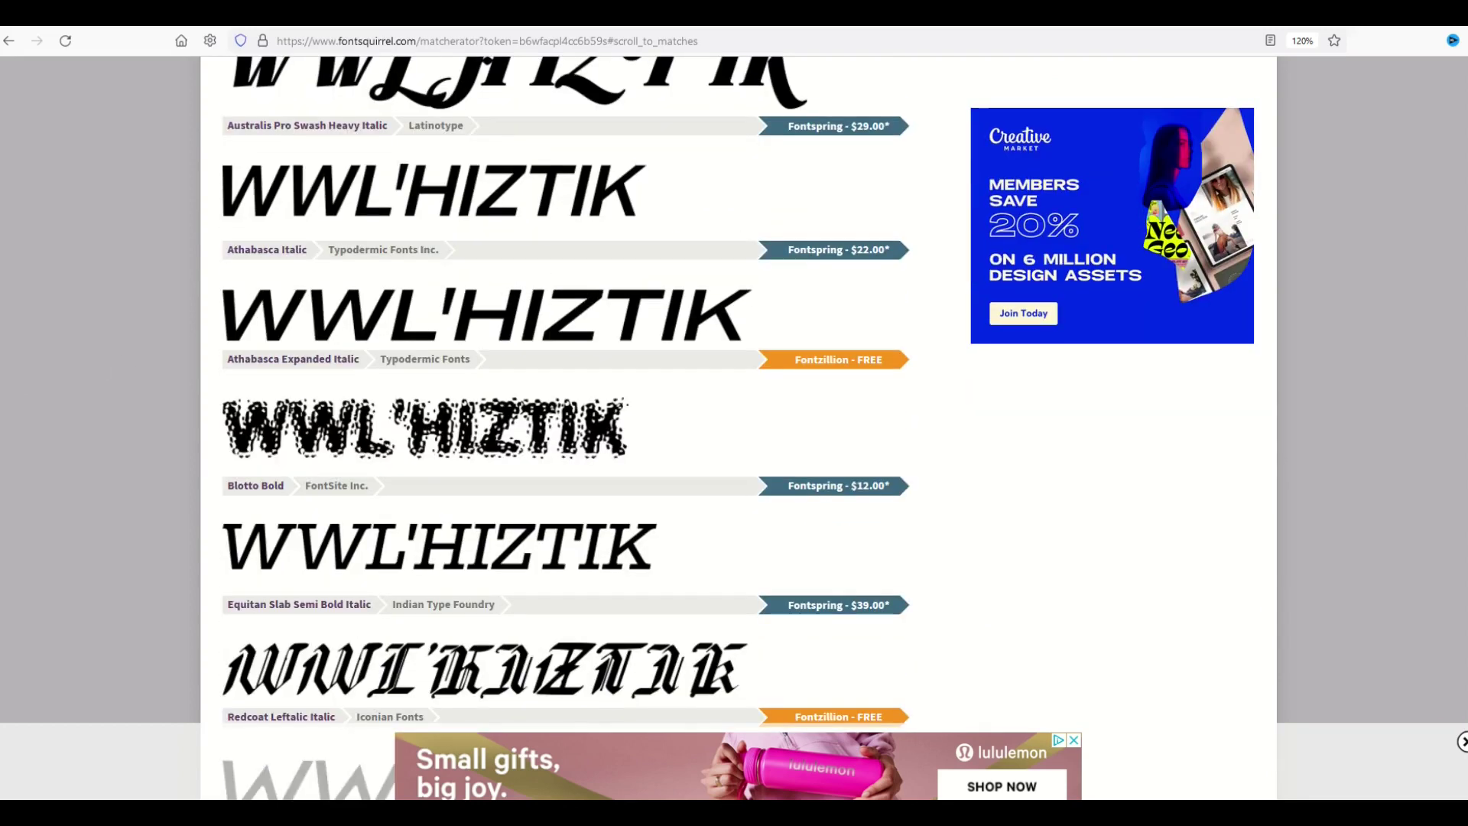